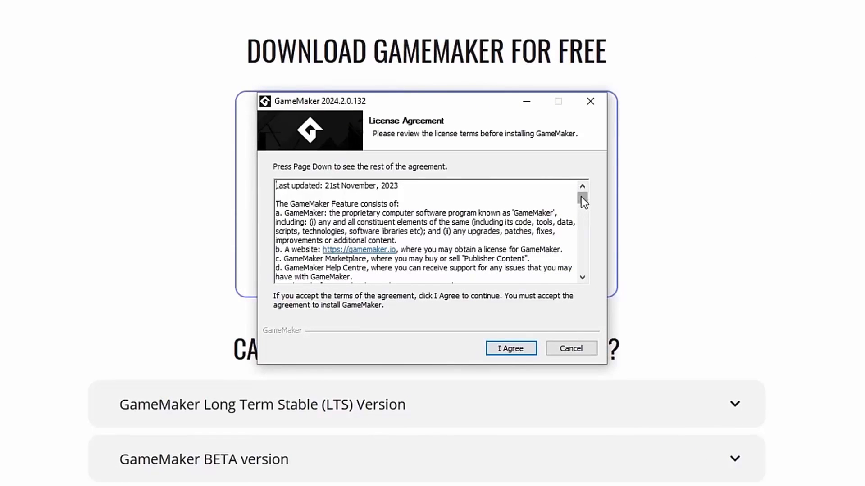
Accept the license agreement and install GameMaker with the preselected components in Q:\Program Files\GameMaker\, then finish the setup.
mouse_move(581, 196)
mouse_down()
mouse_move(581, 280)
mouse_move(581, 198)
mouse_up()
click(512, 349)
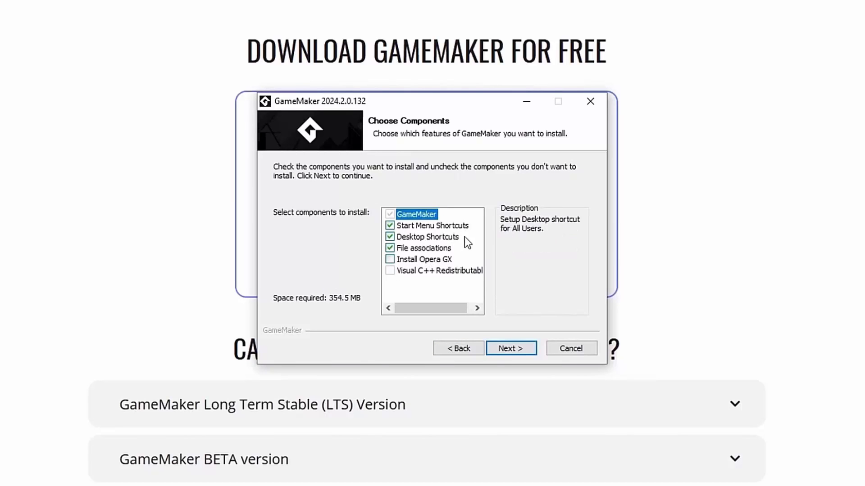
click(506, 350)
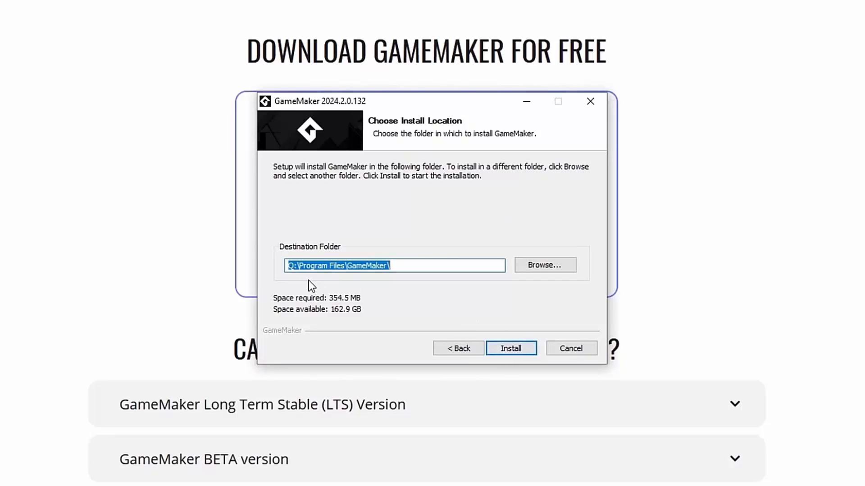
click(529, 350)
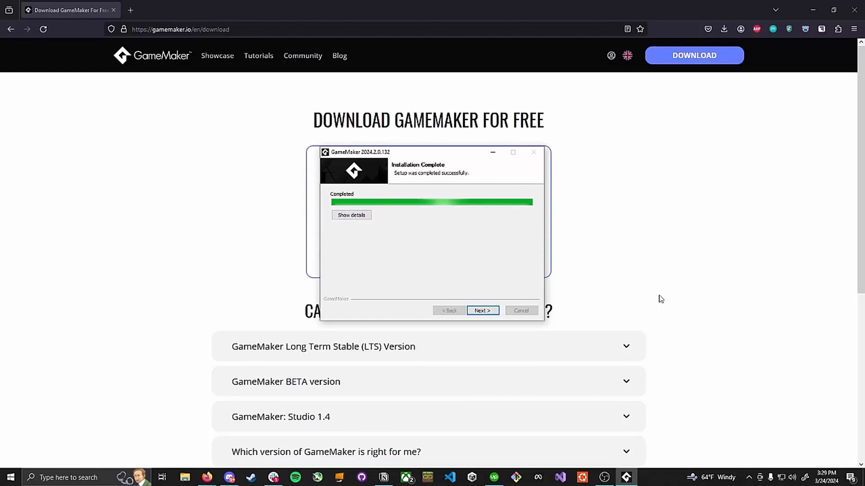
click(490, 311)
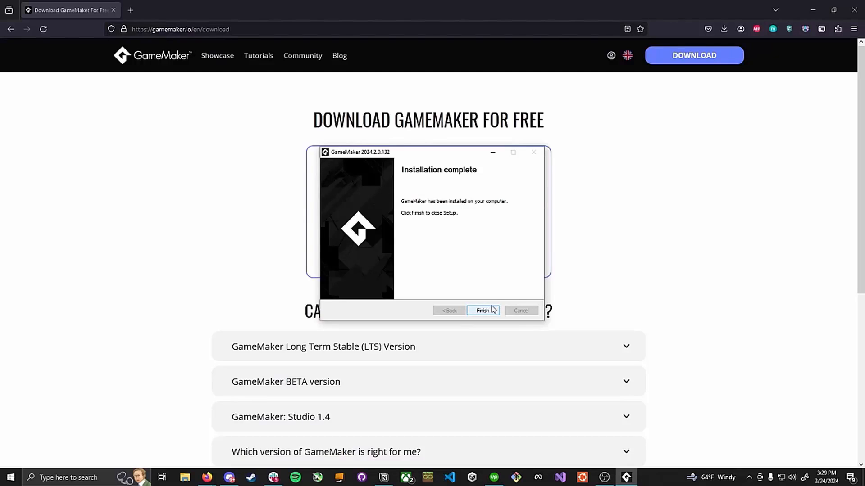
click(483, 311)
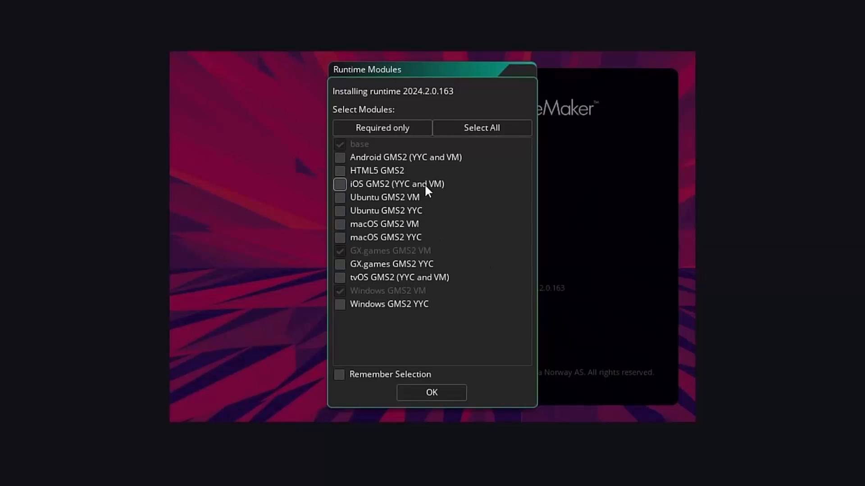
Include the HTML5 GMS2 module in the runtime installation and confirm the module selection.
click(363, 170)
click(432, 392)
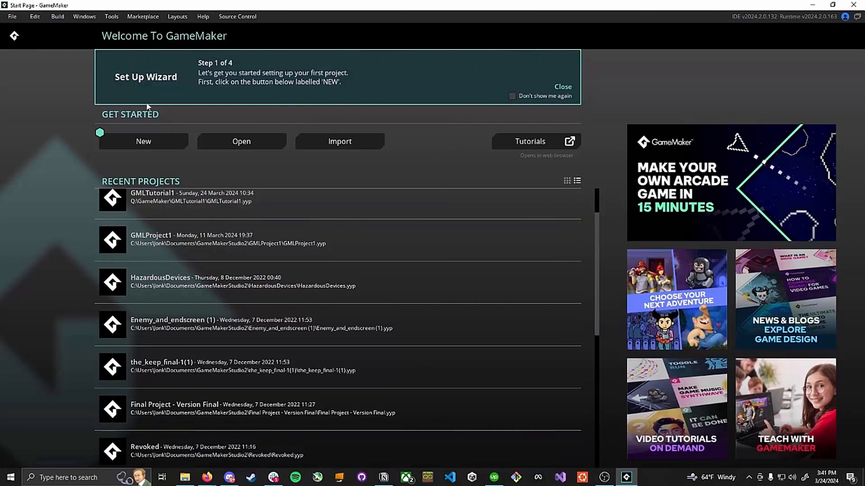
Dismiss the Set Up Wizard and start a new project.
click(563, 87)
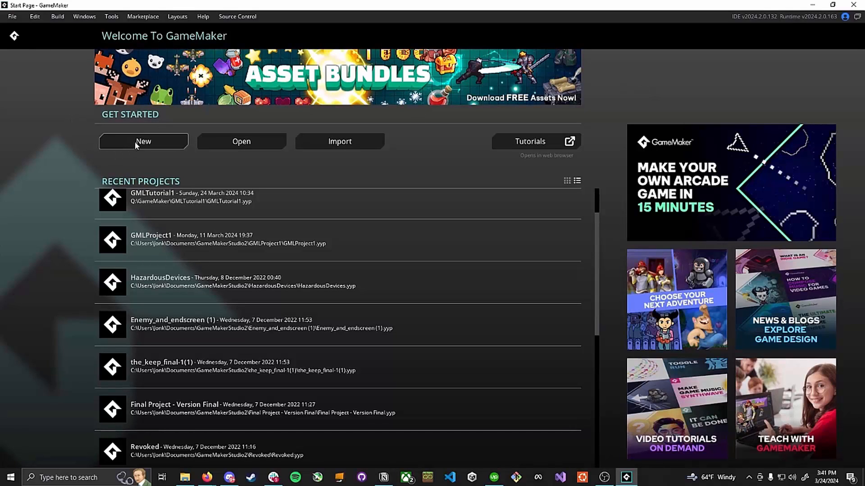
click(149, 143)
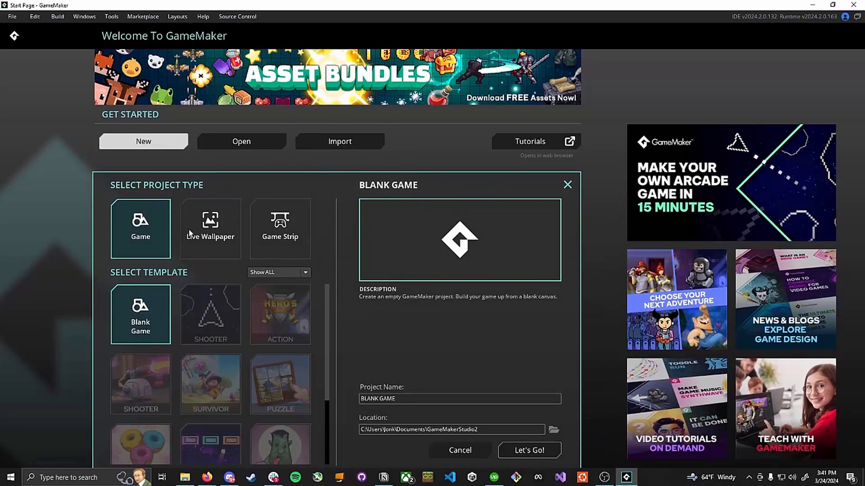
Examine the templates offered for the Live Wallpaper, Game Strip and Game project types.
click(234, 257)
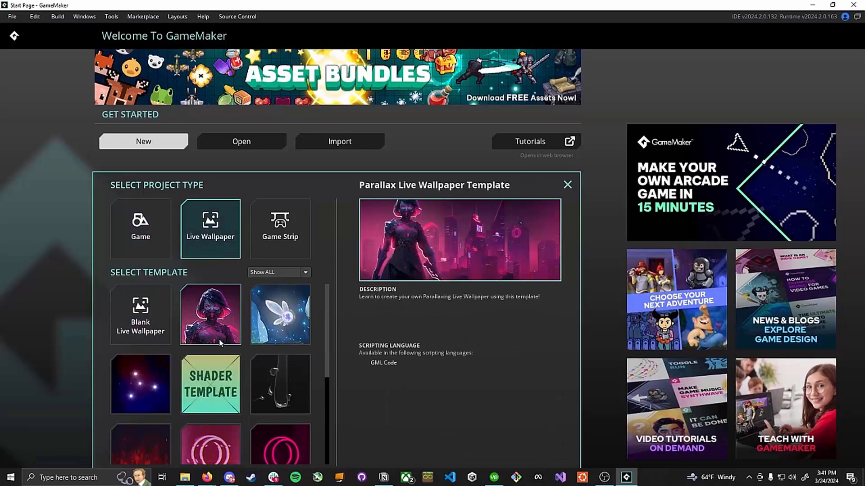
scroll(217, 346, down, 2)
scroll(149, 363, up, 2)
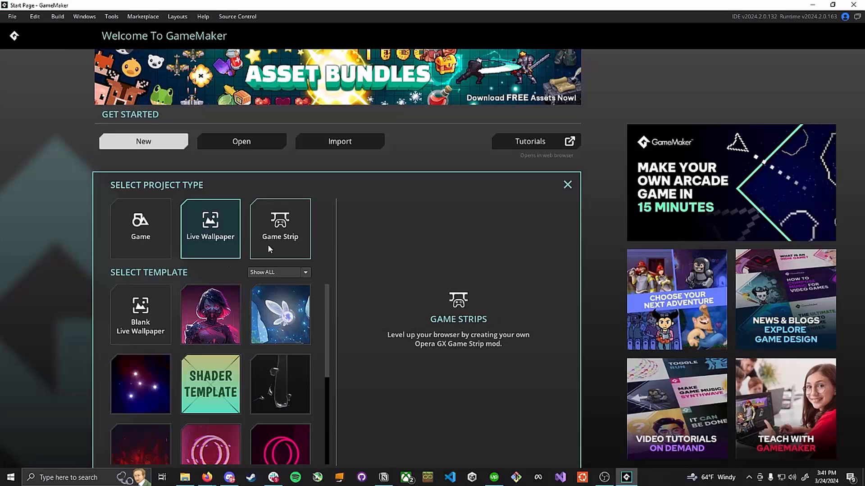
click(287, 252)
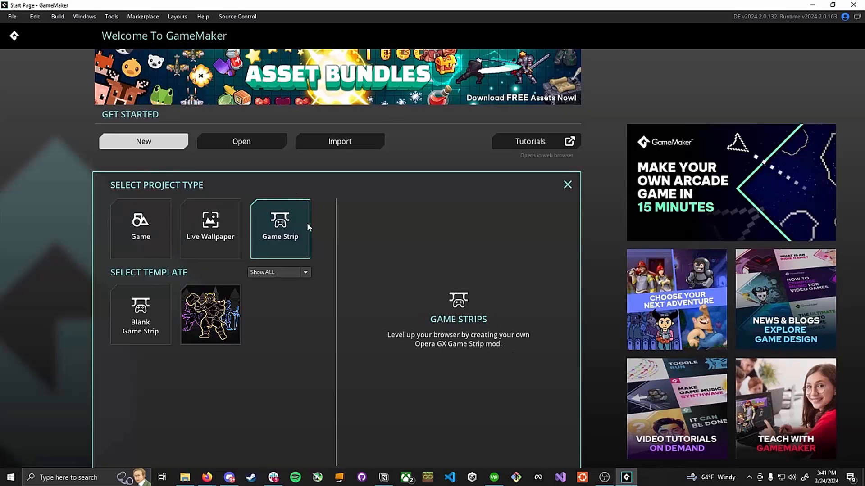
click(155, 224)
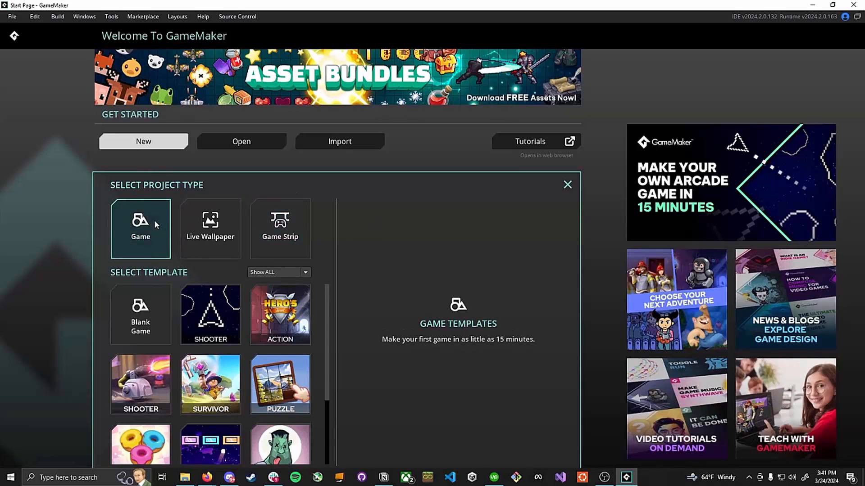
scroll(209, 313, down, 2)
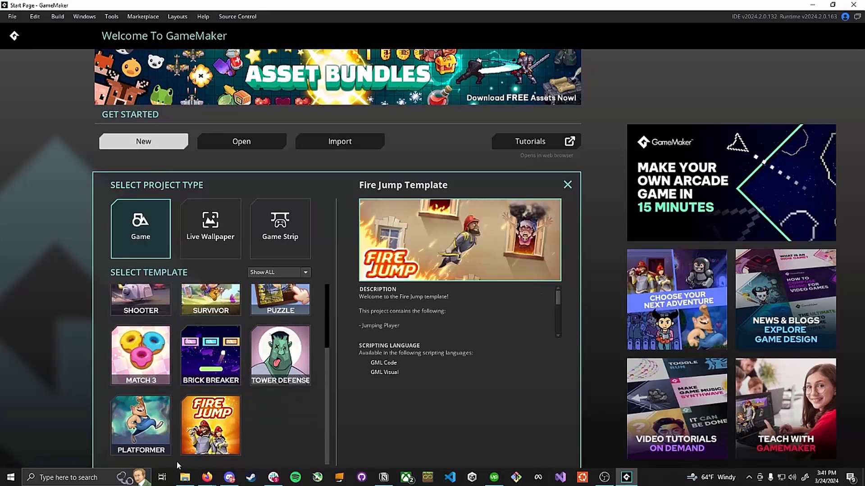
scroll(306, 366, up, 2)
scroll(306, 366, up, 2)
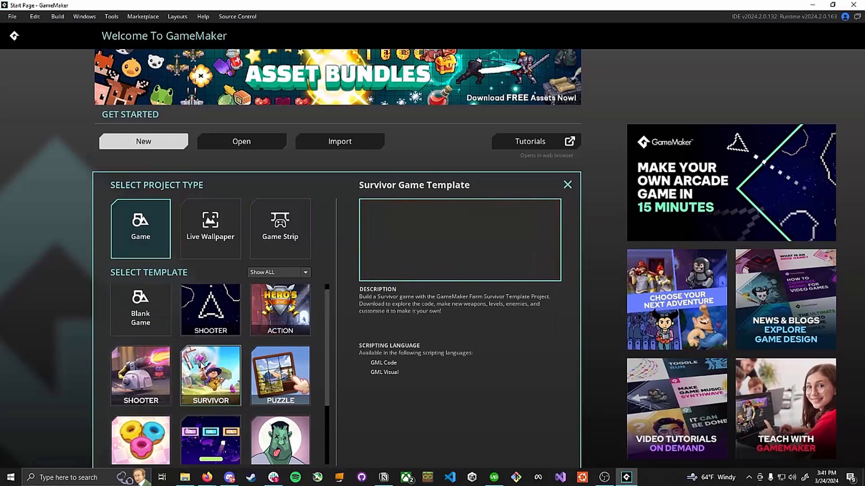
scroll(273, 401, down, 2)
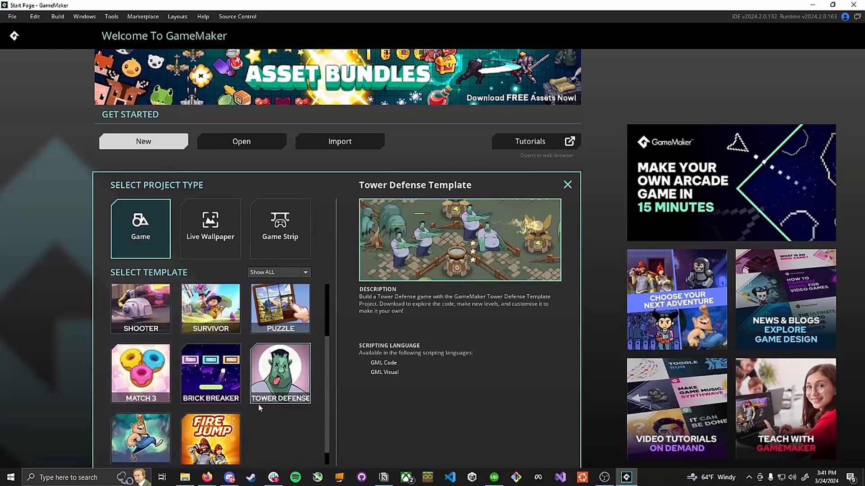
scroll(275, 343, up, 3)
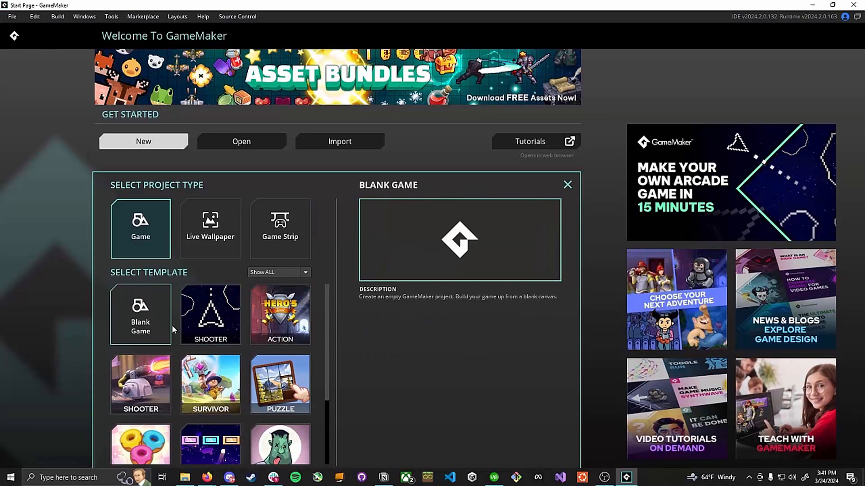
scroll(154, 433, down, 2)
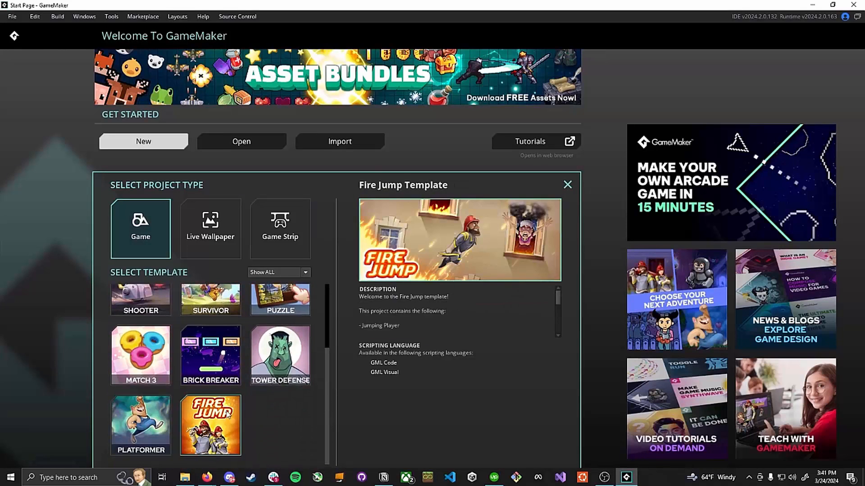
scroll(156, 424, up, 3)
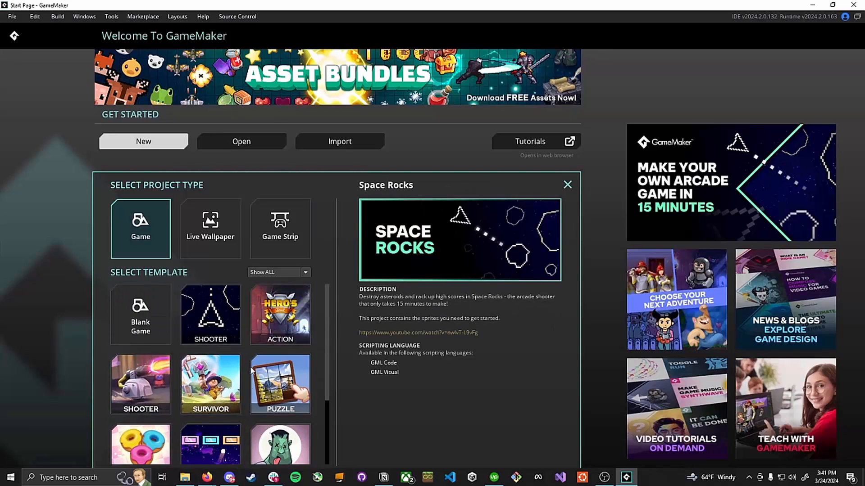
Create a Blank Game project named "Intro to GameMaker" and widen its Asset Browser.
click(151, 302)
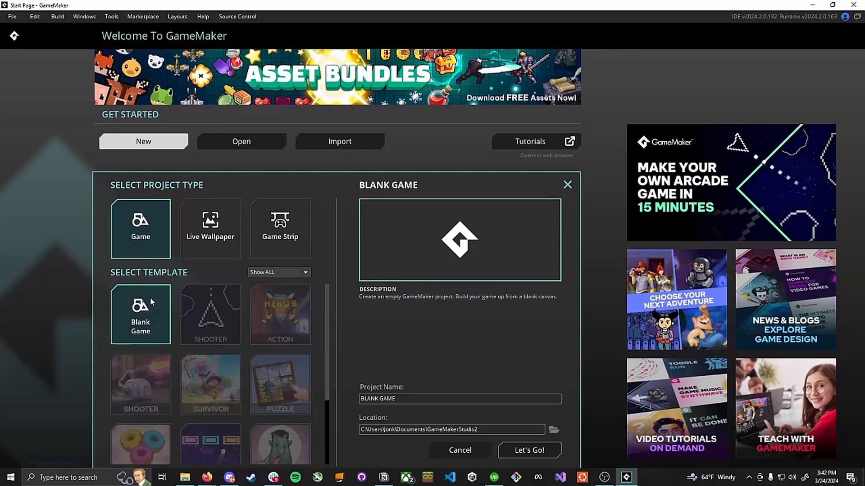
click(404, 399)
key(ctrl+a)
key(BackSpace)
text(Intro to GameMaker)
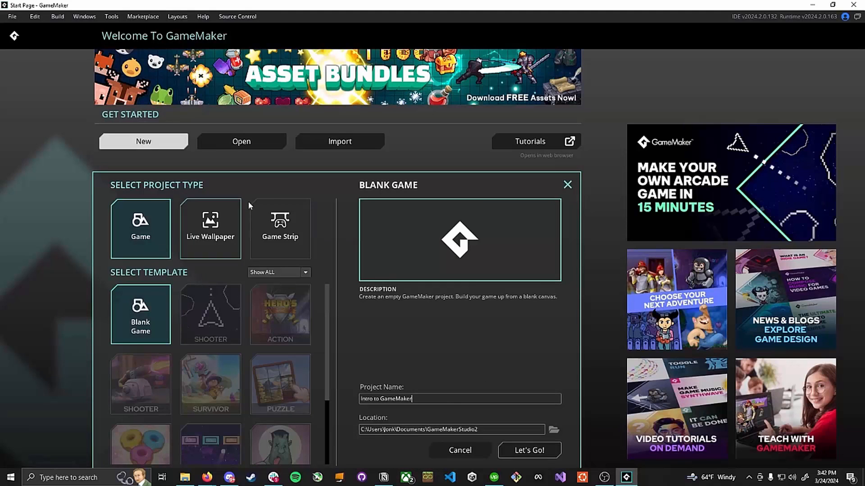
click(540, 450)
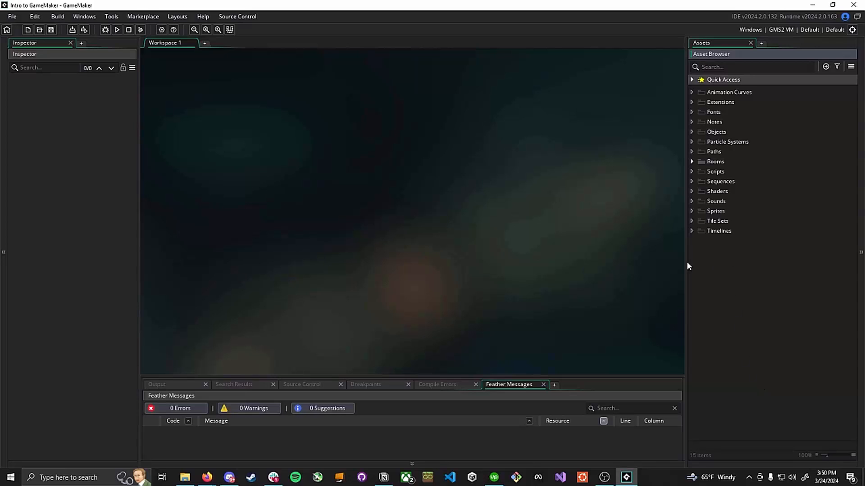
drag(685, 266, 580, 261)
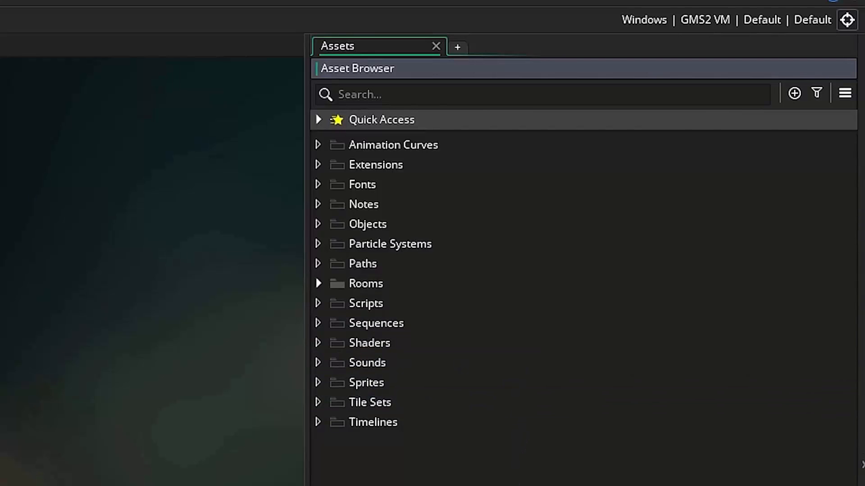
Create a new group in the Asset Browser and delete that group again.
key(Return)
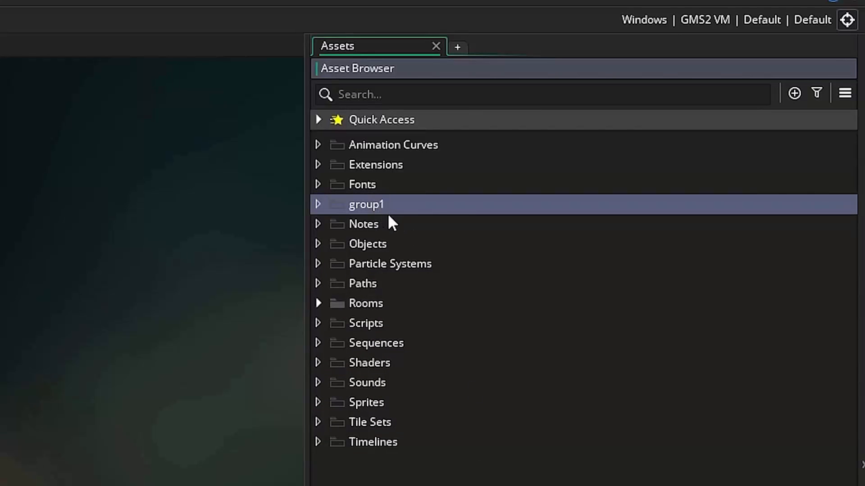
key(Delete)
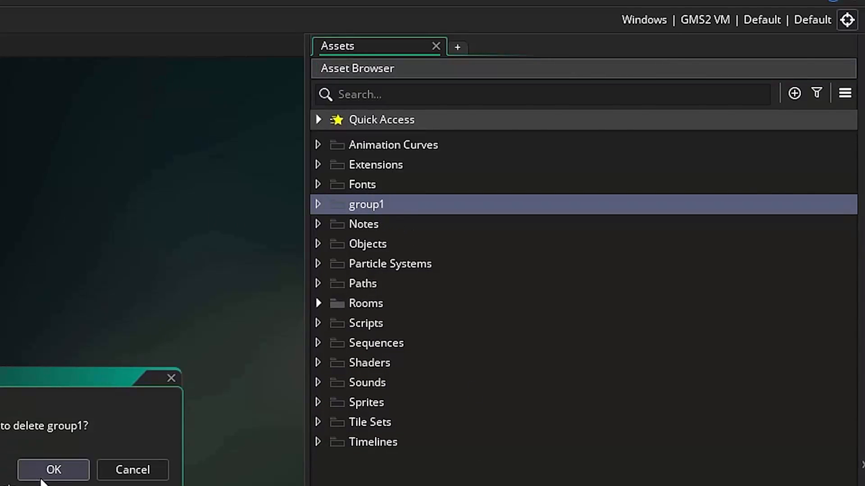
click(54, 469)
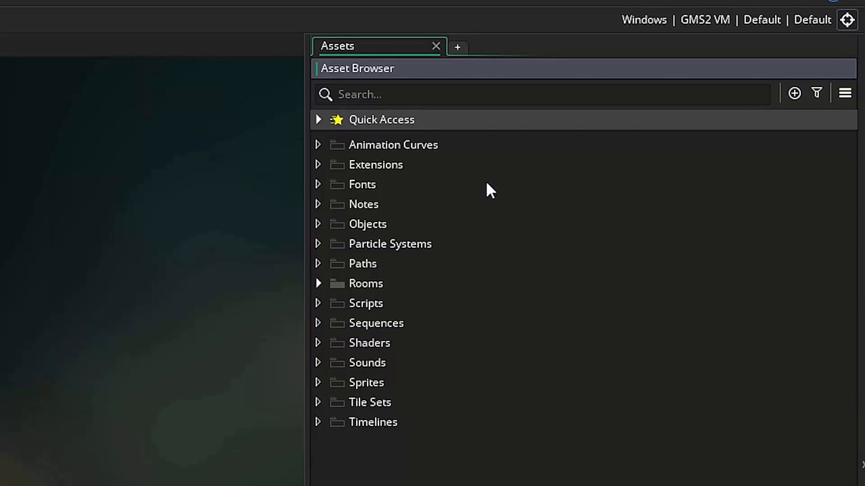
Look over the asset folders, particularly Objects, Rooms, Scripts, Sounds and Sprites.
click(433, 225)
click(430, 285)
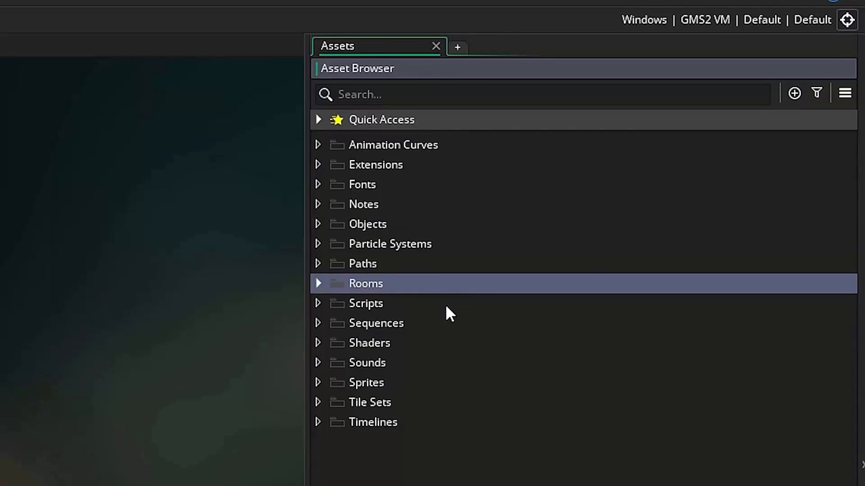
click(444, 304)
click(430, 362)
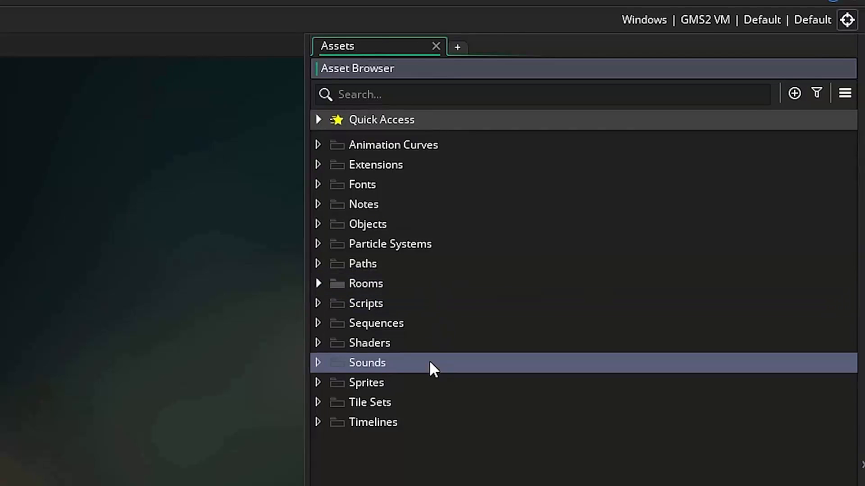
click(417, 383)
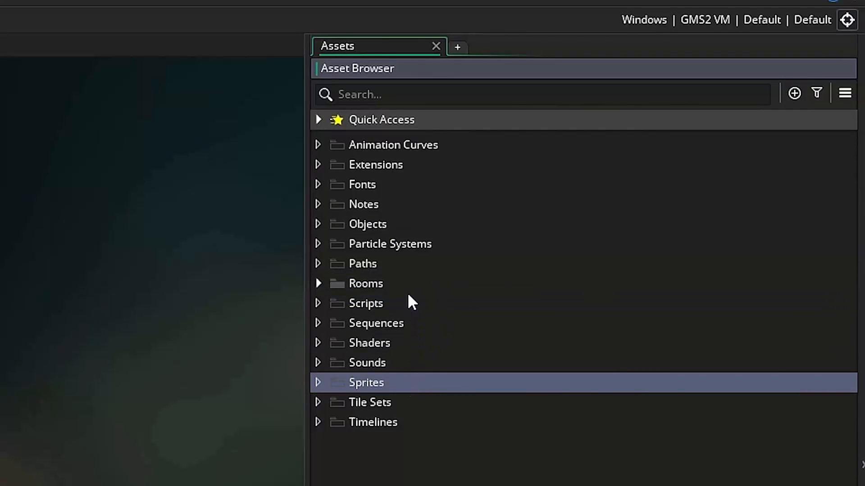
click(341, 484)
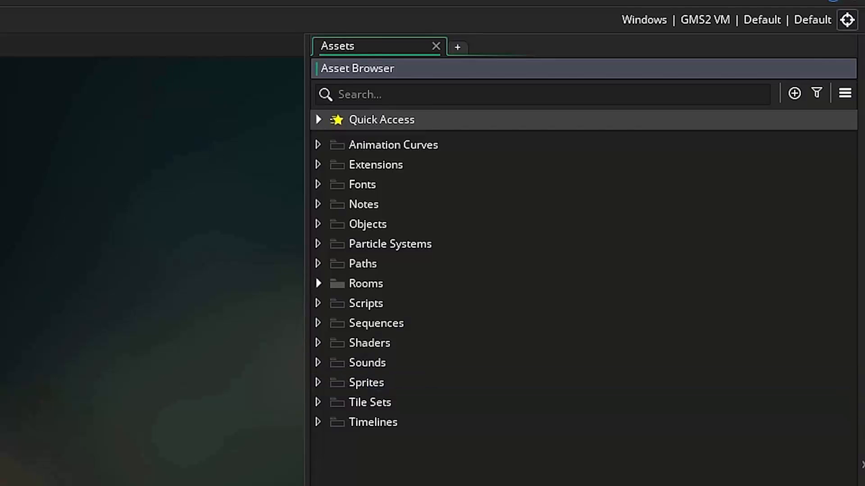
click(493, 383)
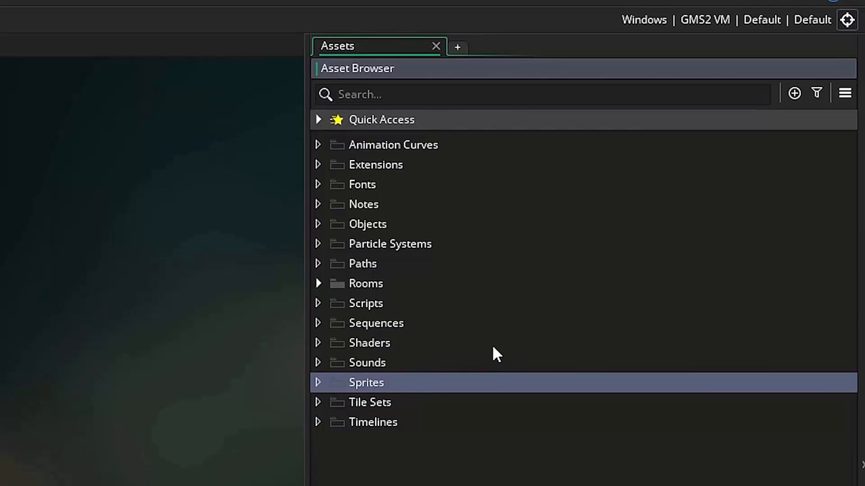
click(452, 361)
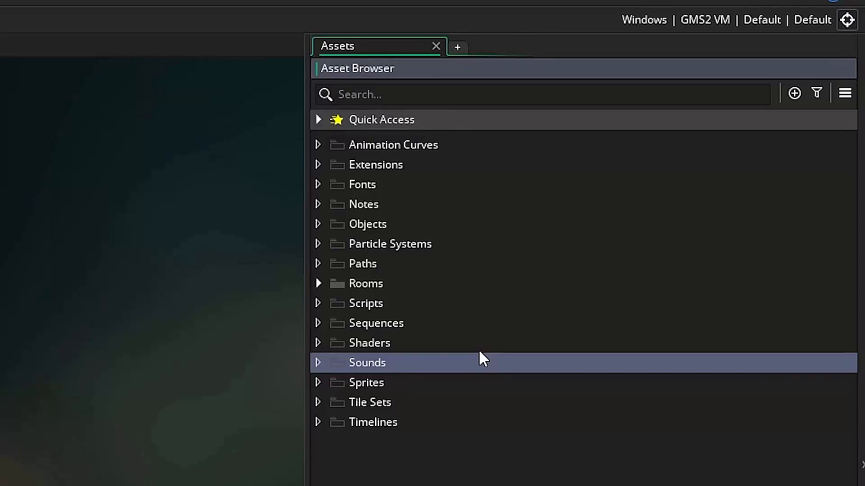
click(434, 308)
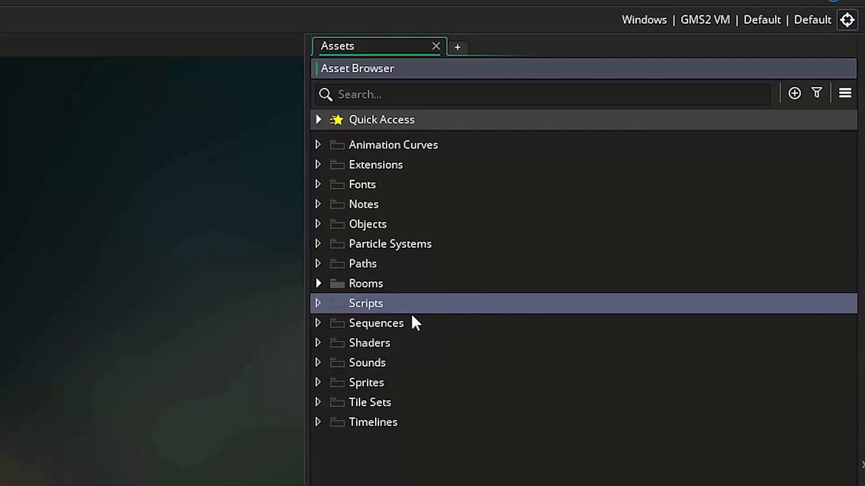
Expand the Rooms folder and open Room1 in the room editor.
click(398, 287)
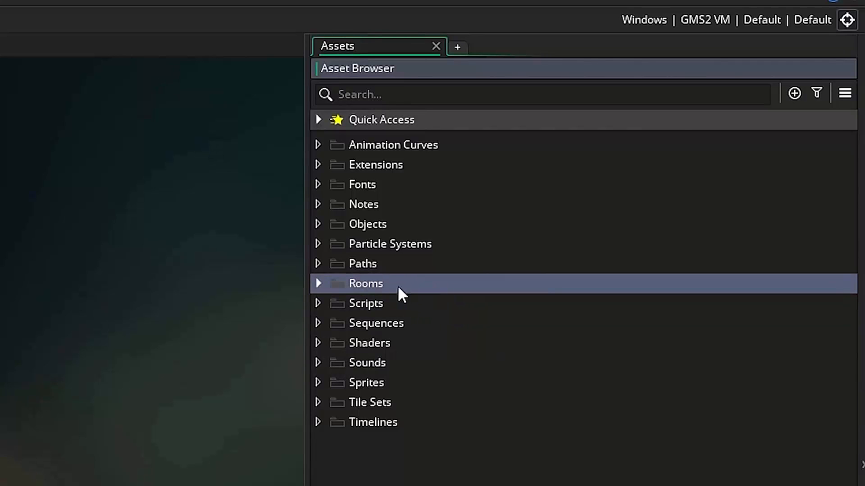
click(318, 284)
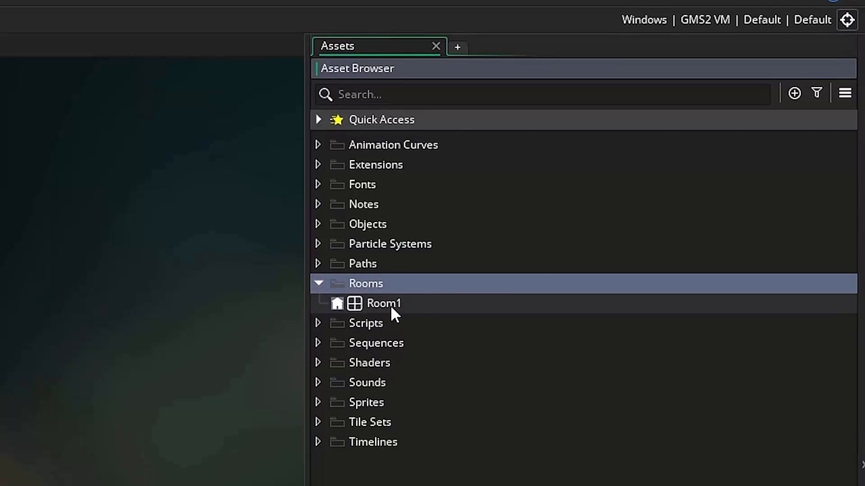
double_click(411, 303)
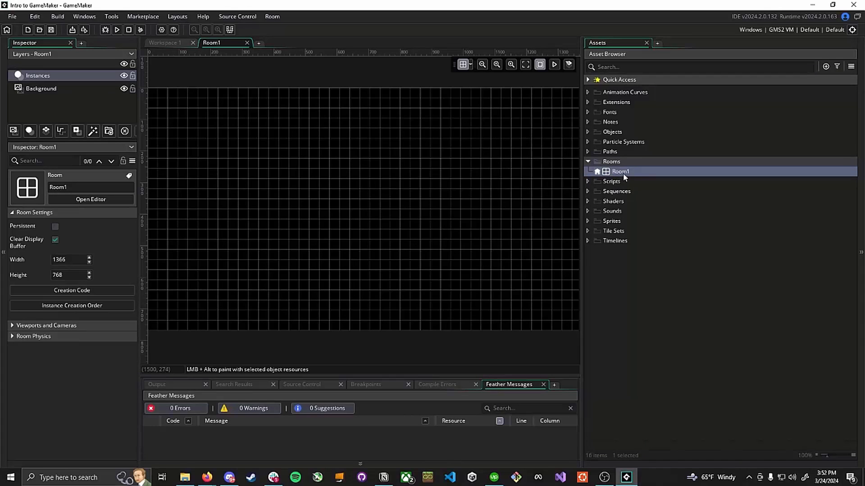
Close the Room1 editor and select the Objects and Sprites folders in the Asset Browser in turn.
click(683, 338)
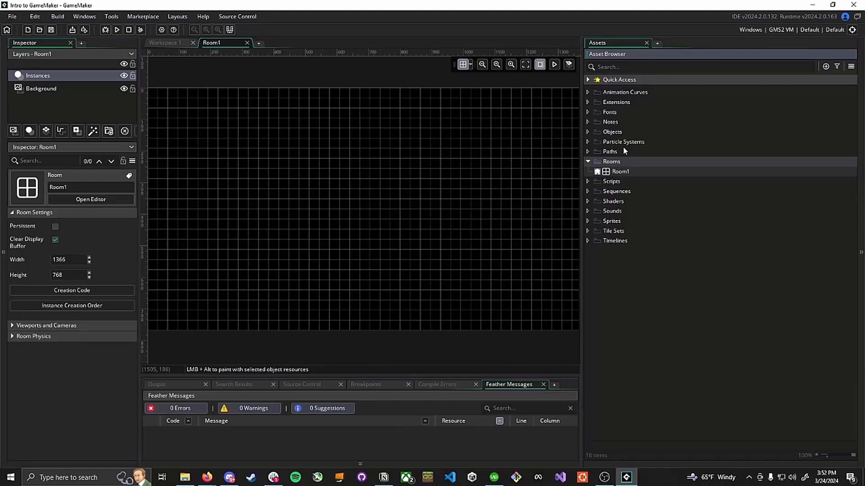
click(624, 131)
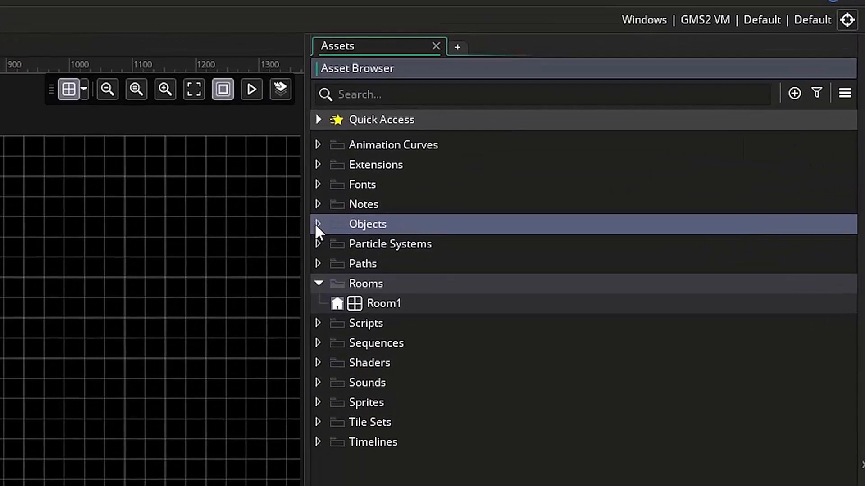
click(0, 46)
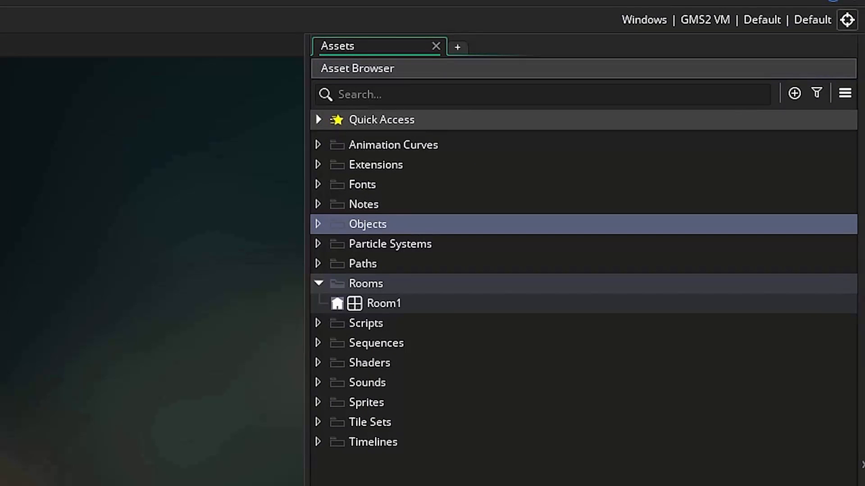
click(359, 224)
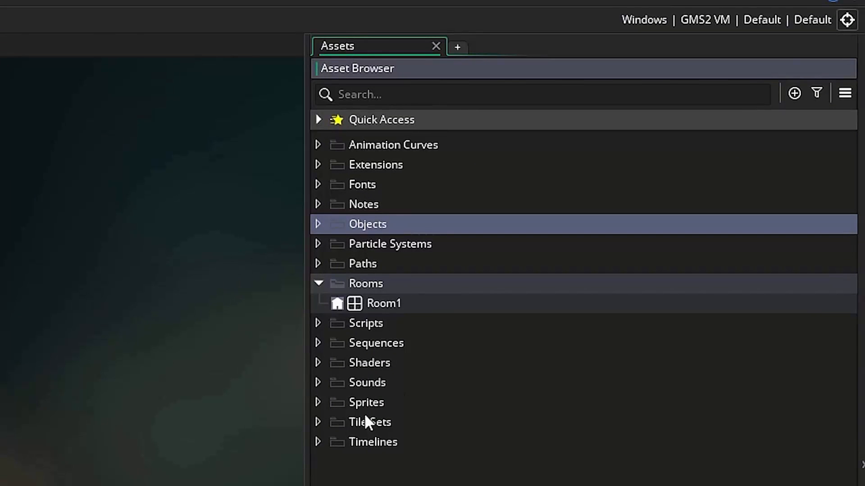
click(435, 405)
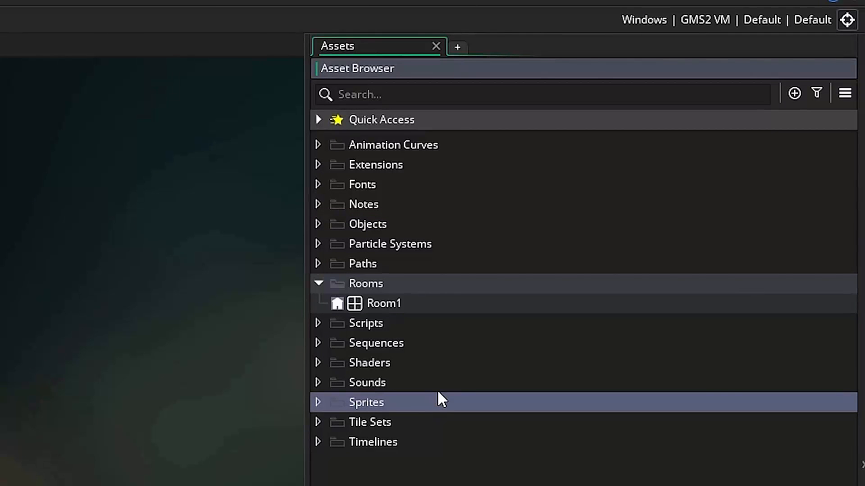
click(404, 224)
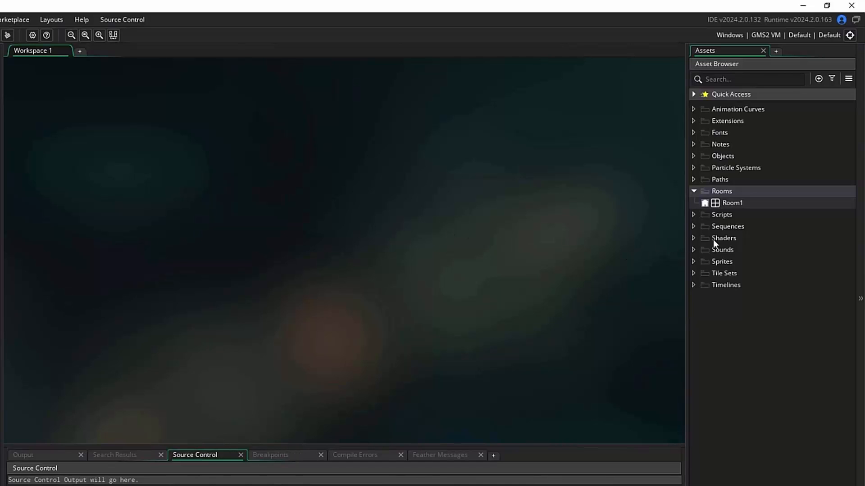
Create a new sprite in the Sprites folder of the Asset Browser.
right_click(714, 260)
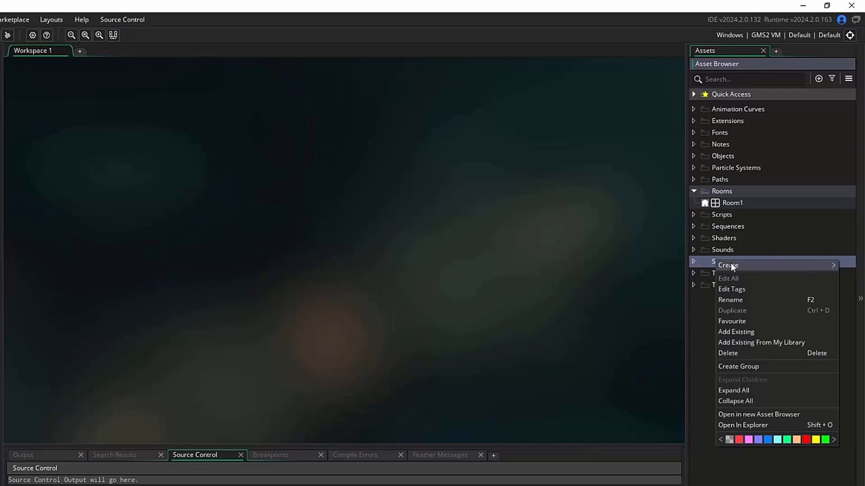
mouse_move(730, 264)
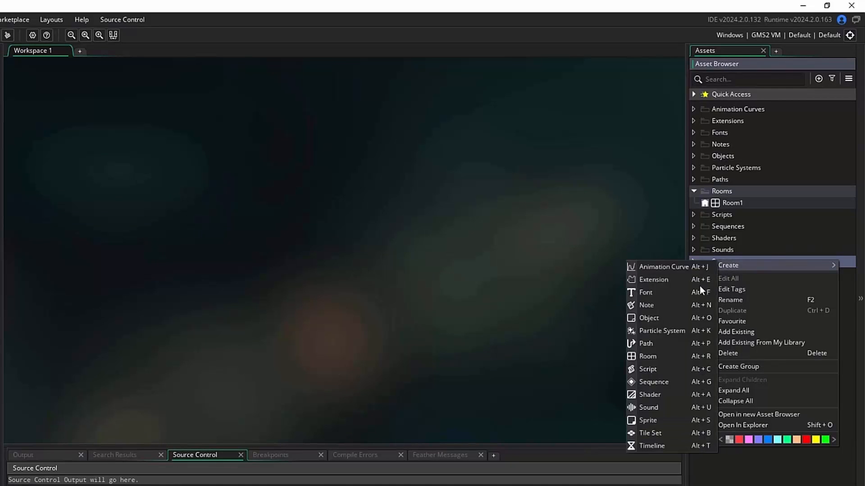
click(654, 420)
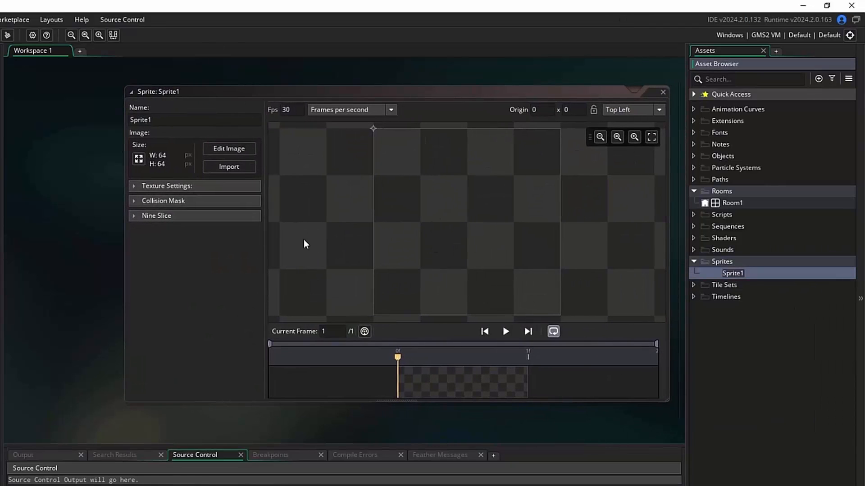
Look over the Sprite1 editor's Texture Settings, Collision Mask and frame timeline, leaving the sections collapsed and the playhead at frame 0.
click(135, 188)
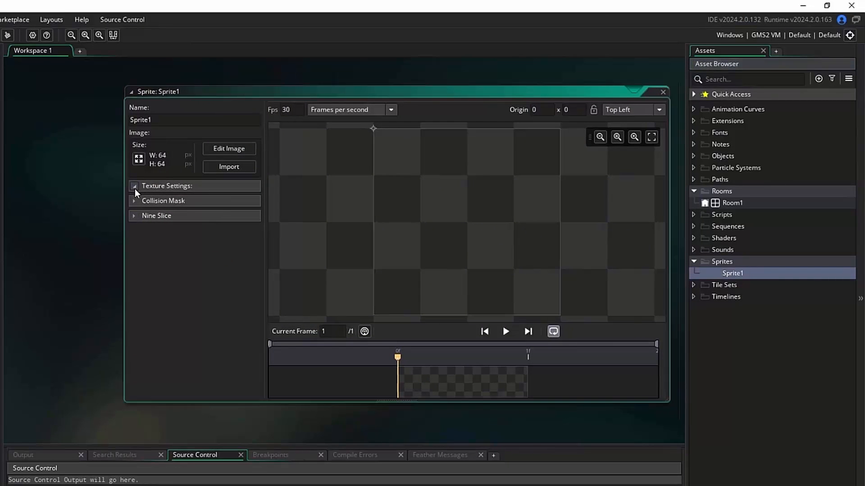
click(135, 201)
click(571, 364)
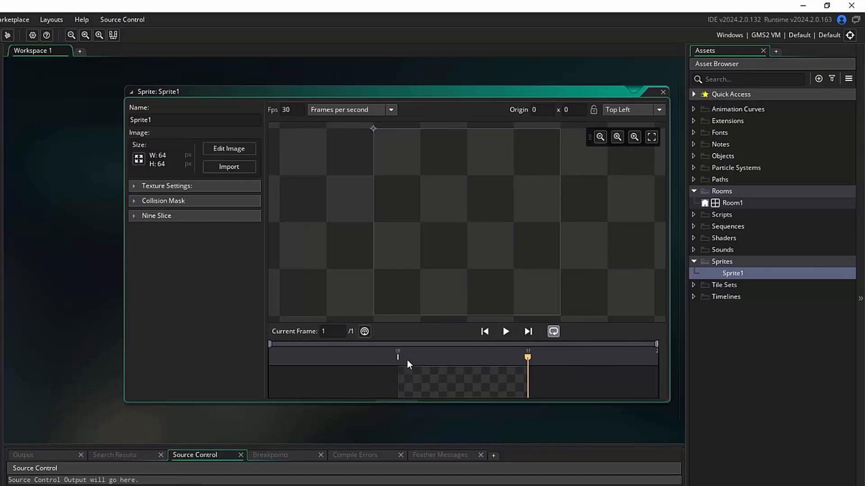
click(397, 359)
click(135, 202)
click(134, 201)
Create a second sprite in the Sprites folder and bring the Sprite1 editor into view in the workspace.
right_click(723, 266)
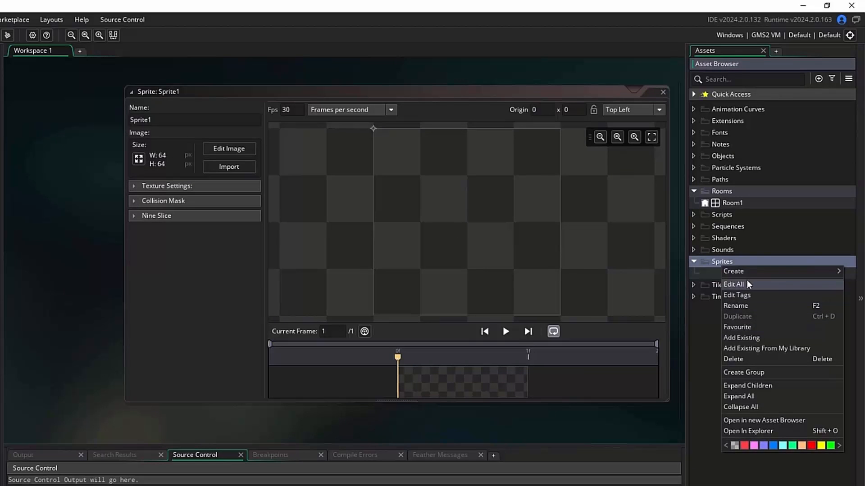
mouse_move(732, 271)
click(655, 425)
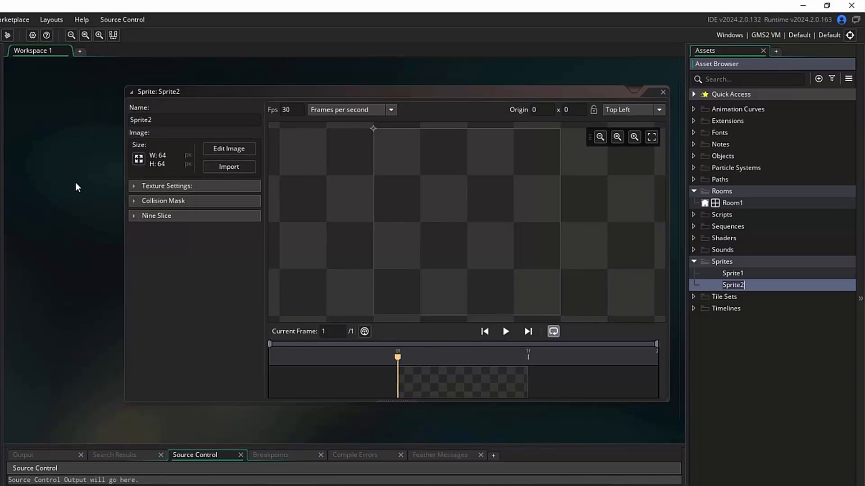
scroll(82, 196, up, 5)
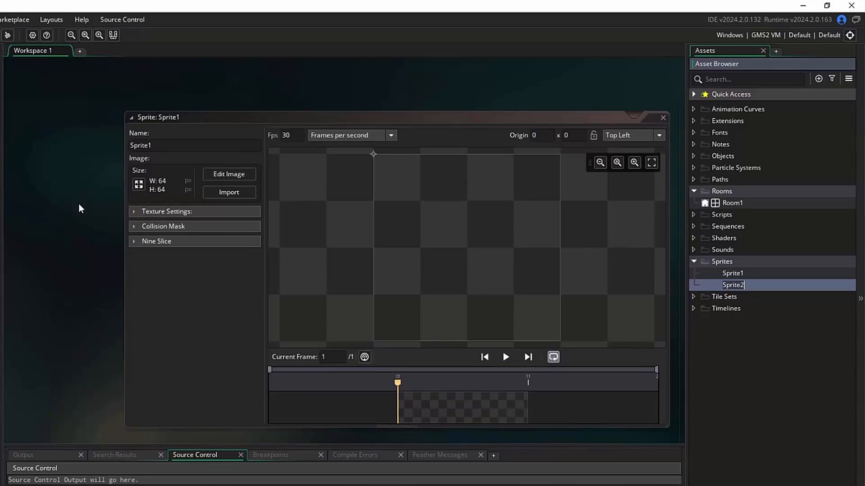
scroll(77, 209, up, 2)
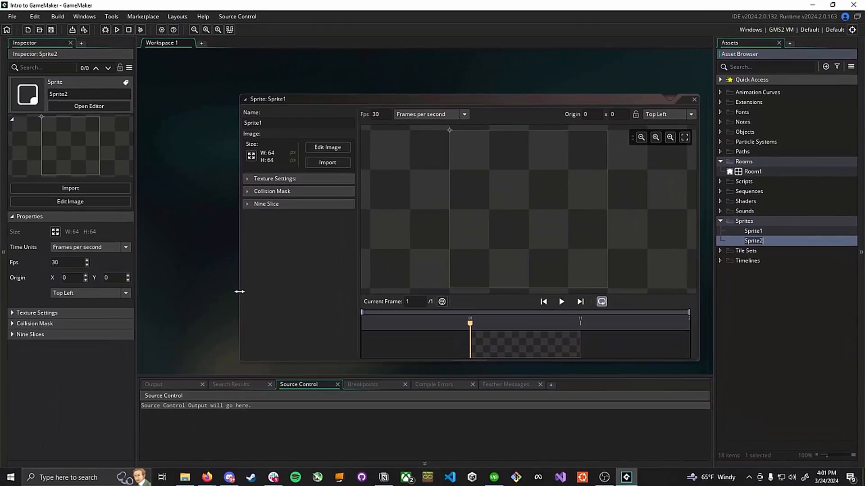
Detach the sprite workspace into its own window, dock it back beside the original and close that docked copy.
middle_drag(222, 268, 281, 267)
drag(278, 275, 751, 0)
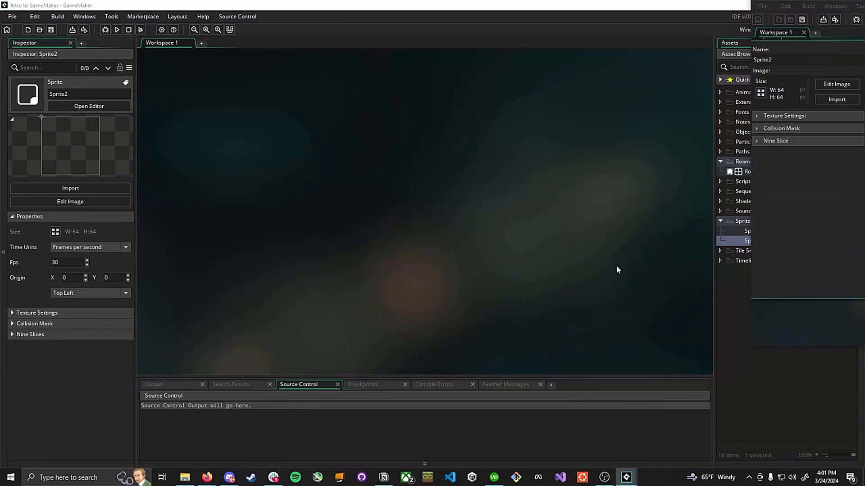
click(834, 31)
drag(764, 33, 268, 60)
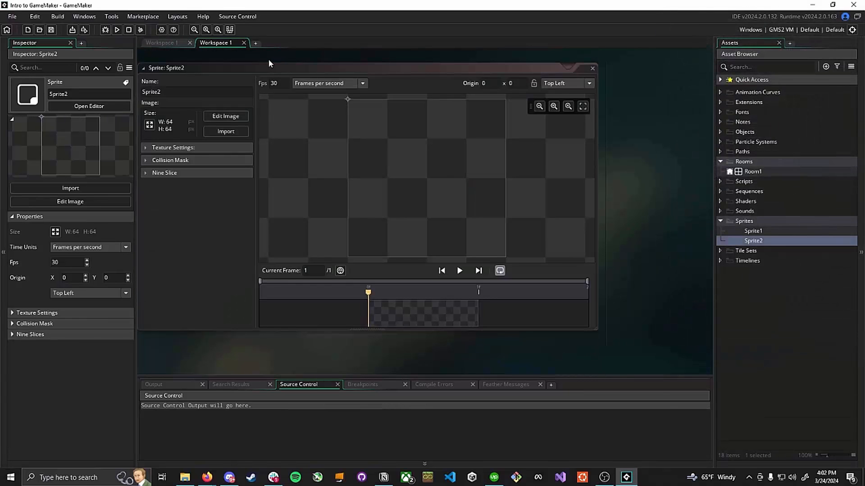
click(243, 43)
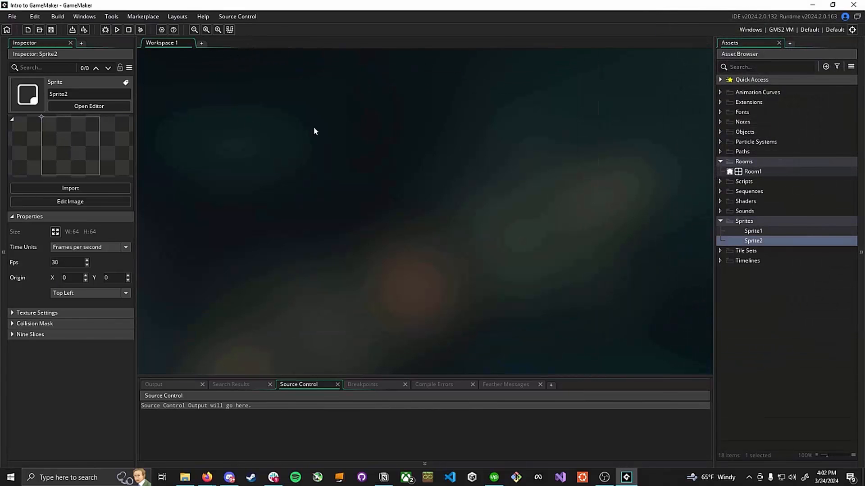
Reopen the Sprite1 and Sprite2 editors in Workspace 1.
double_click(761, 231)
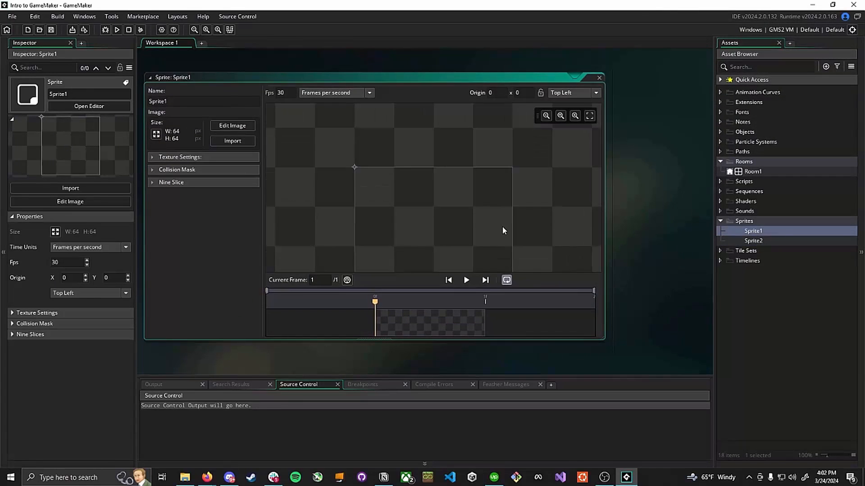
double_click(753, 240)
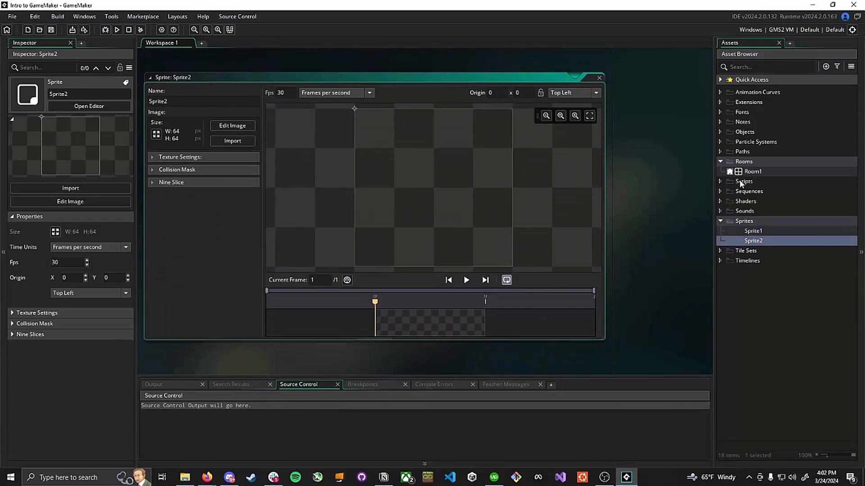
Create a new sound in the Sounds folder of the Asset Browser.
right_click(734, 212)
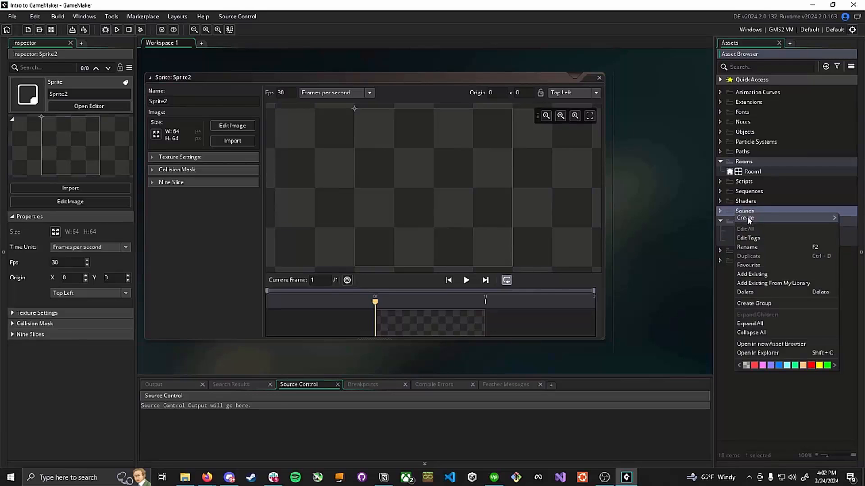
mouse_move(741, 219)
click(689, 339)
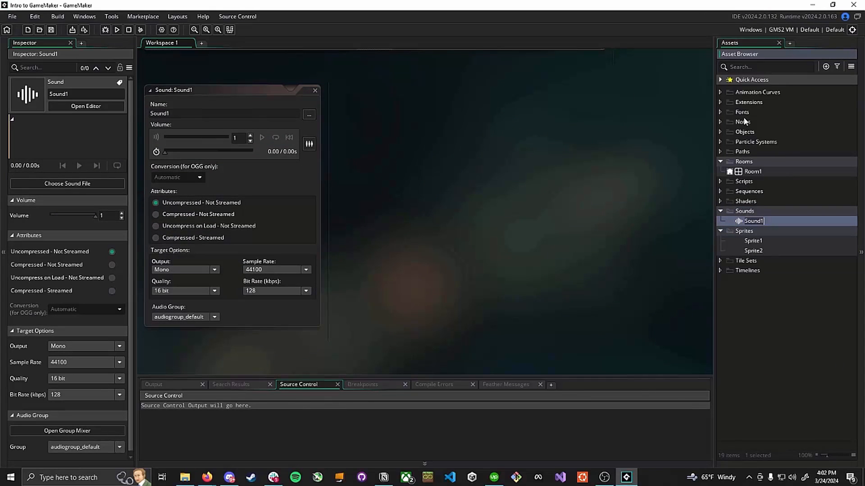
Create a new object in the Objects folder of the Asset Browser.
right_click(743, 131)
mouse_move(761, 137)
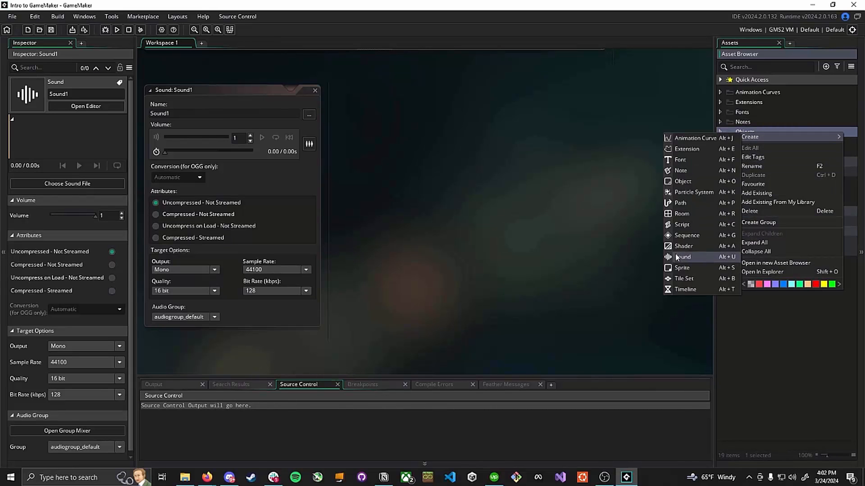
click(683, 181)
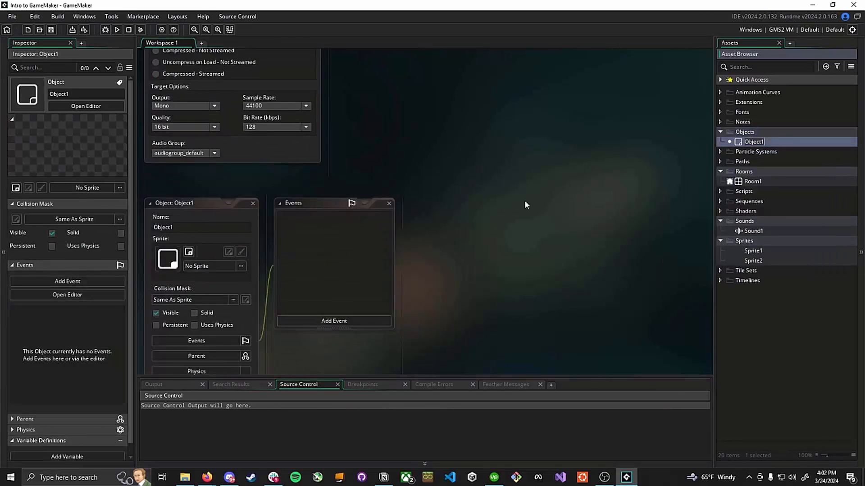
Arrange the workspace with the Object1 editor left of the sprite editors and the Sound1 editor to their right.
middle_drag(397, 177, 572, 299)
middle_drag(542, 98, 505, 269)
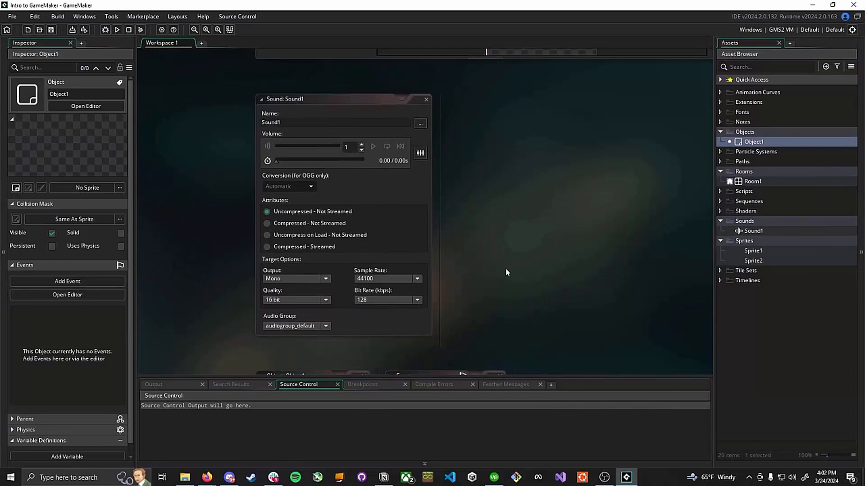
middle_drag(555, 133, 454, 298)
middle_drag(466, 217, 567, 88)
middle_drag(491, 234, 508, 150)
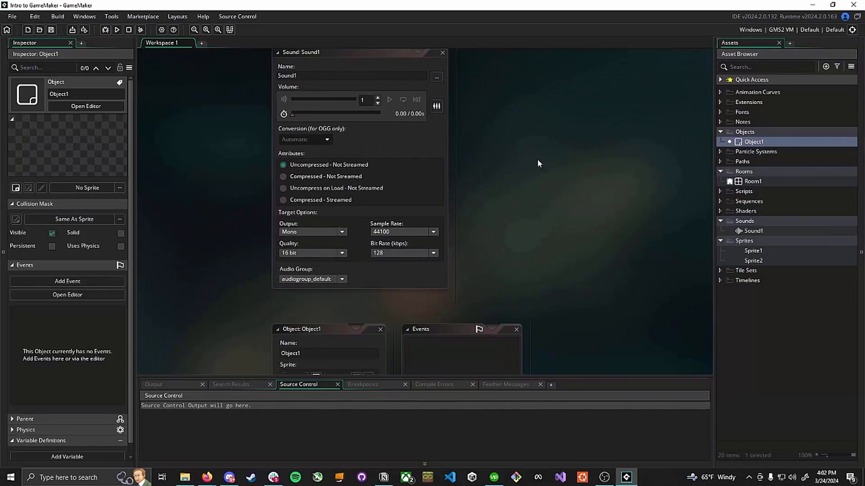
ctrl+scroll(554, 174, down, 5)
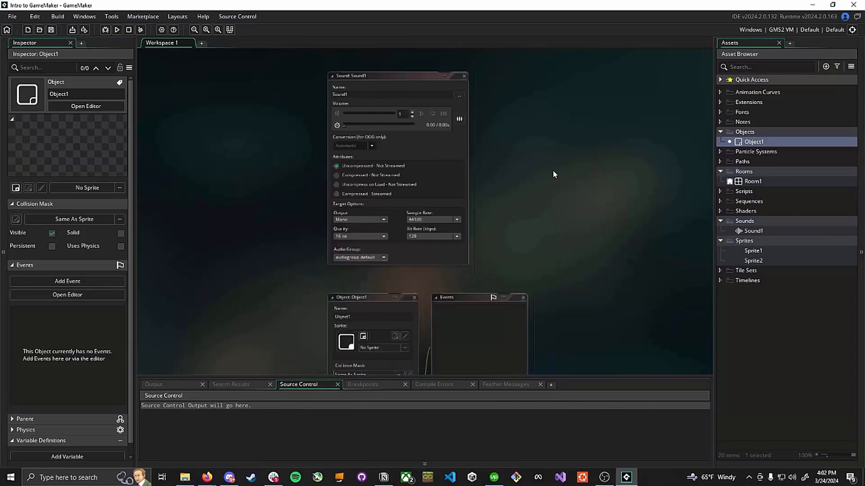
middle_drag(571, 204, 437, 288)
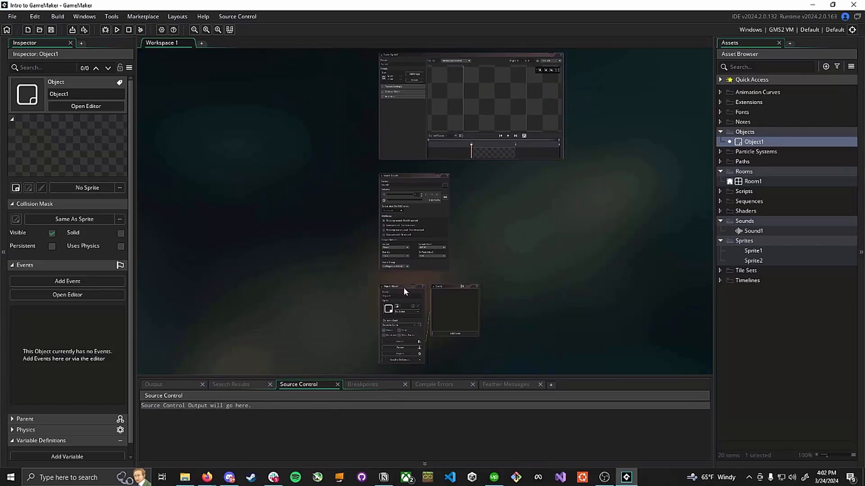
drag(403, 287, 264, 66)
middle_drag(566, 243, 514, 353)
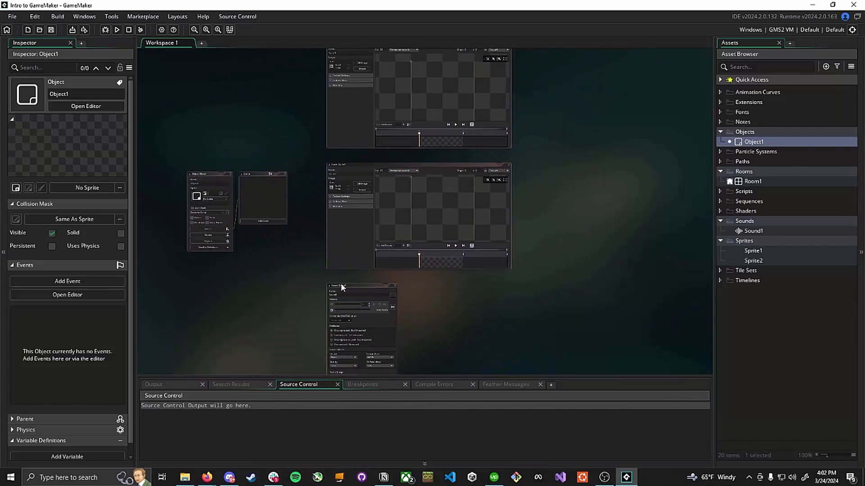
drag(342, 287, 569, 86)
middle_drag(607, 203, 561, 288)
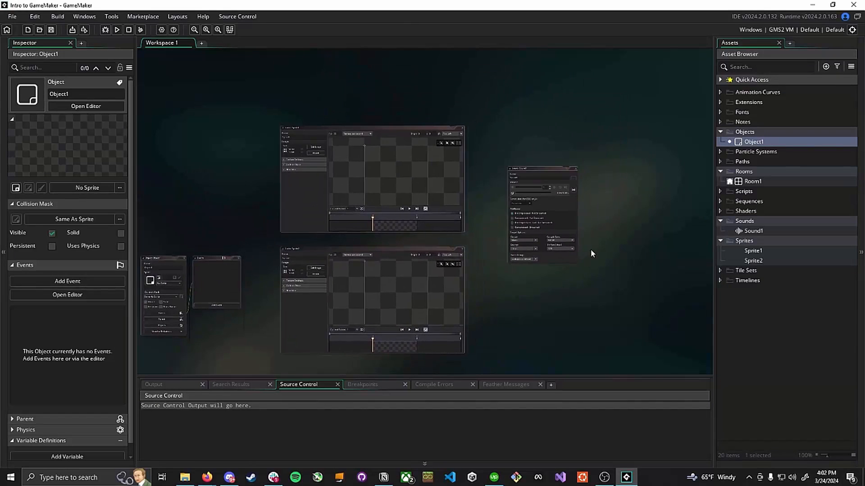
Examine the workspace layout from far out and the Sound1 editor's attributes close up.
ctrl+scroll(591, 249, down, 5)
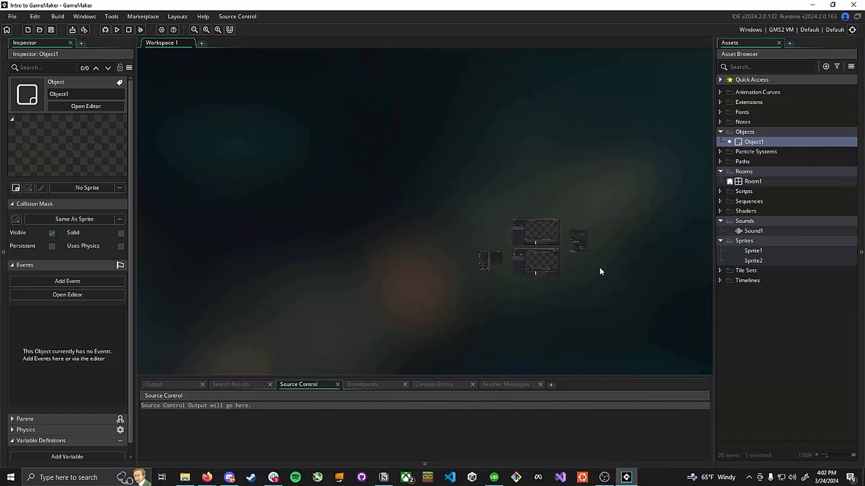
middle_drag(599, 270, 566, 305)
ctrl+scroll(471, 237, up, 5)
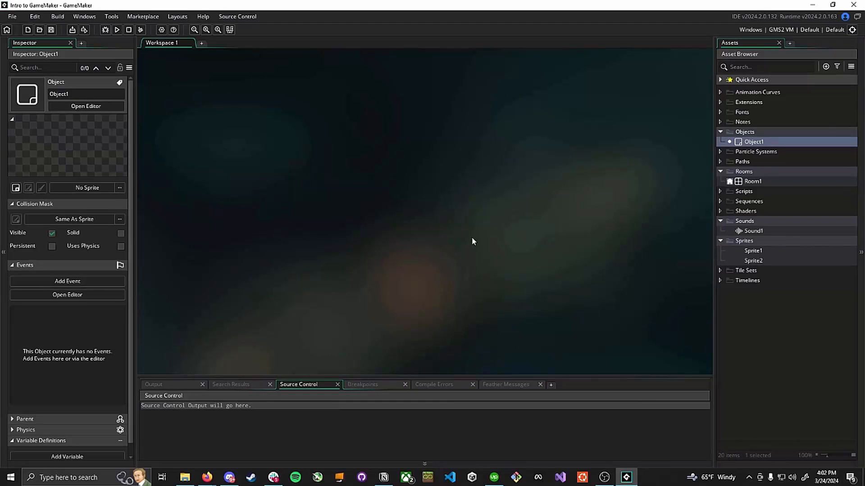
ctrl+scroll(384, 176, up, 8)
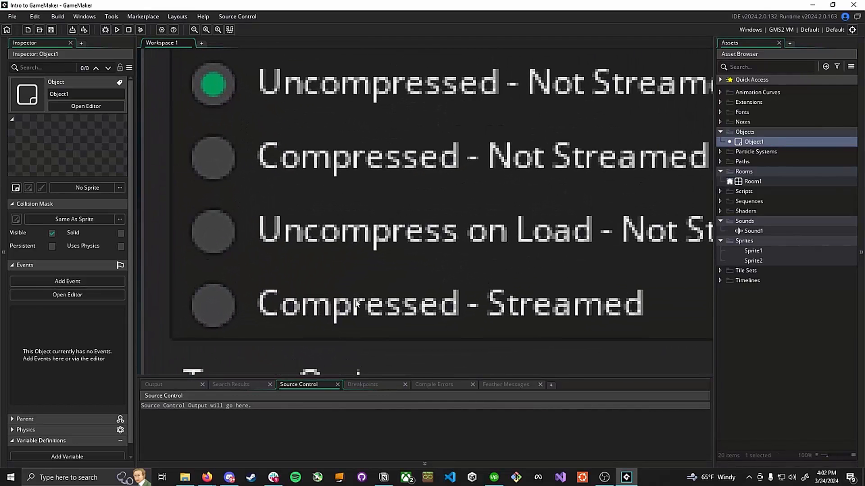
ctrl+scroll(530, 225, down, 6)
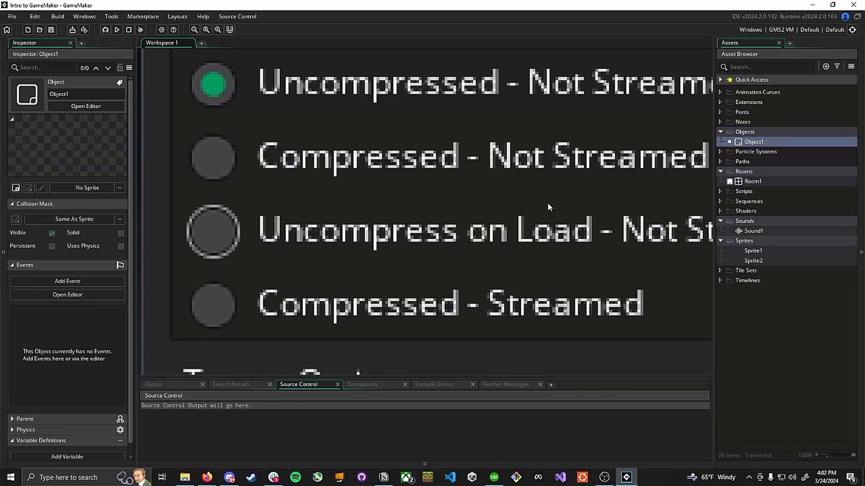
ctrl+scroll(550, 213, down, 3)
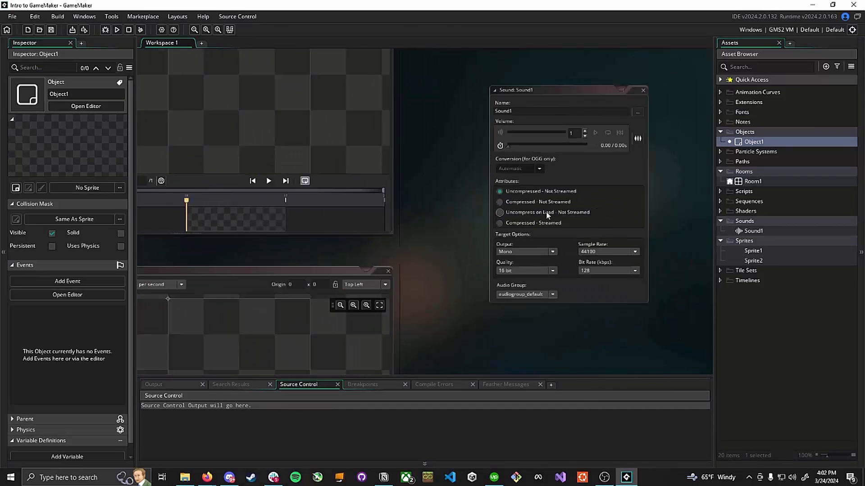
Inspect the properties of Sound1, Sprite1 and Sprite2 one after another in the Inspector.
click(752, 231)
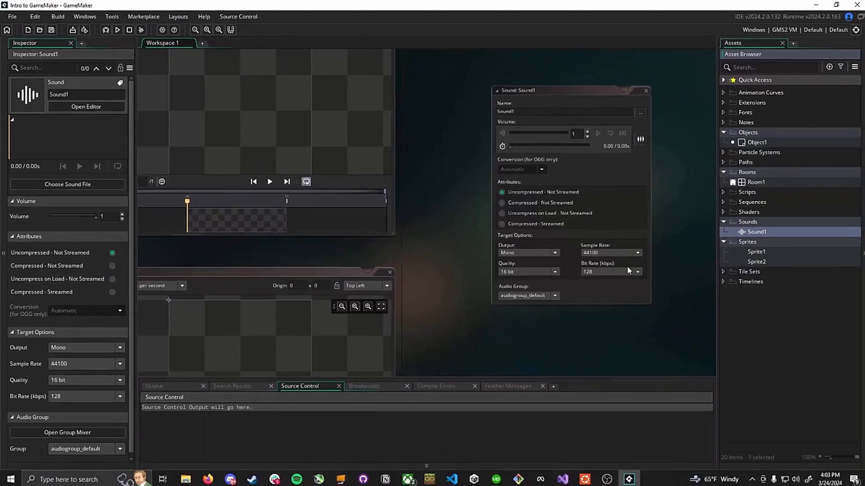
middle_drag(449, 273, 759, 342)
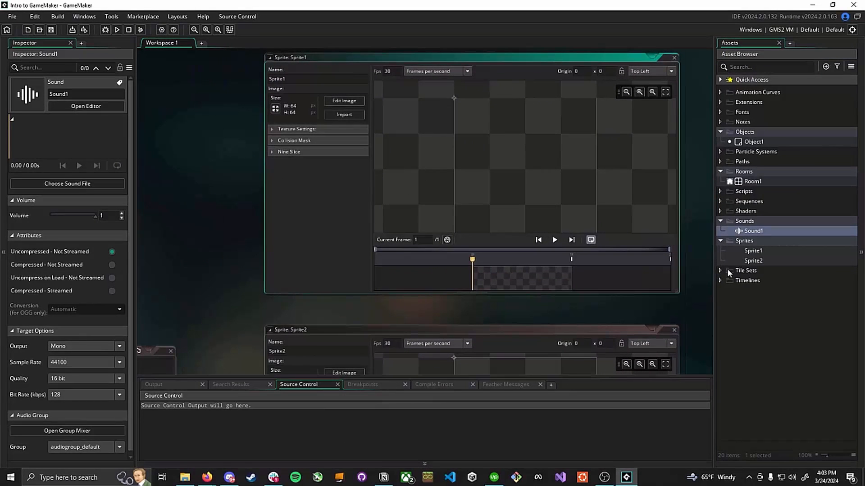
click(752, 250)
click(751, 260)
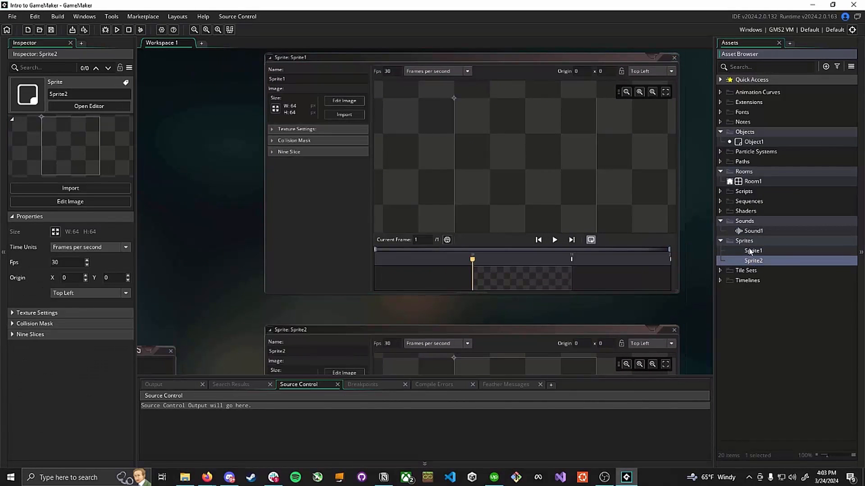
click(750, 251)
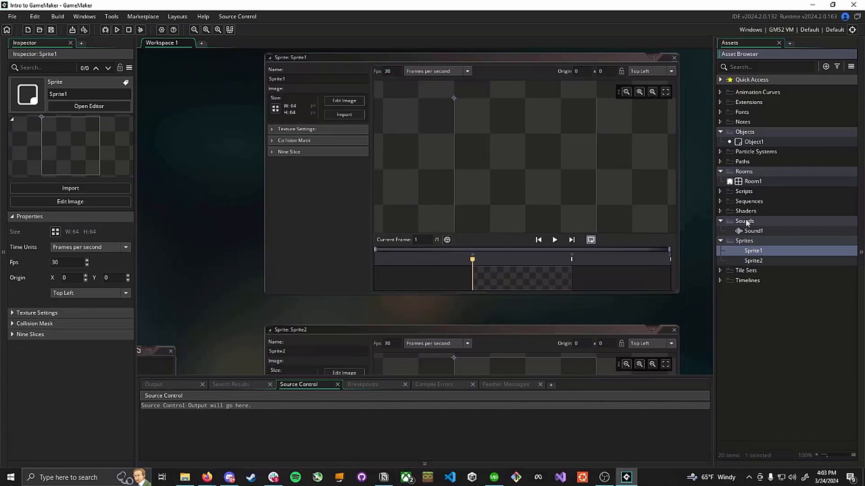
Open Room1 in the room editor and examine its grid and settings, plus the properties of Sprite2.
double_click(750, 181)
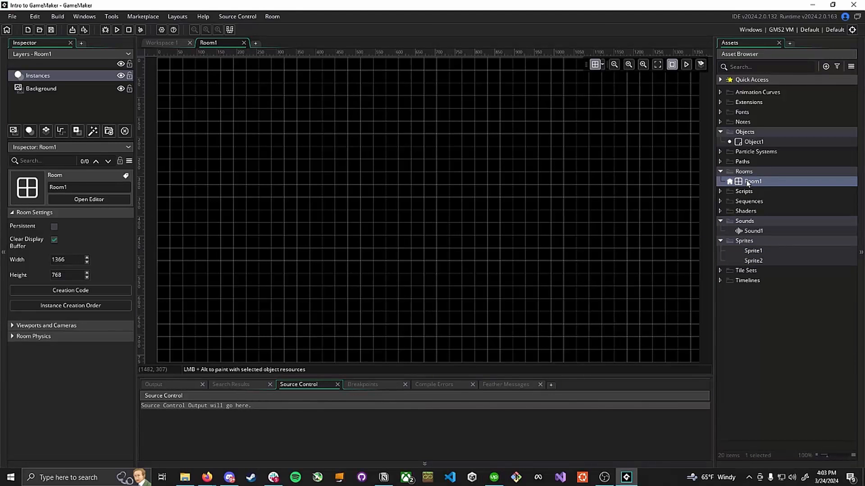
click(154, 43)
click(207, 42)
scroll(492, 218, down, 1)
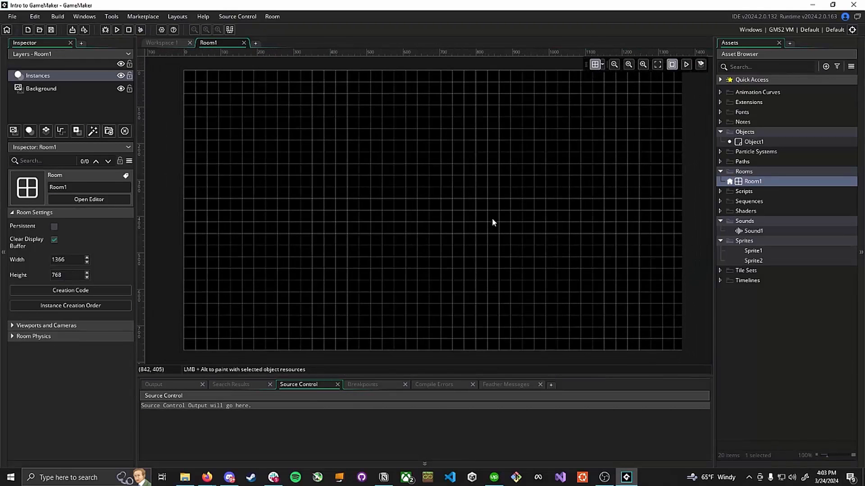
middle_drag(172, 110, 158, 126)
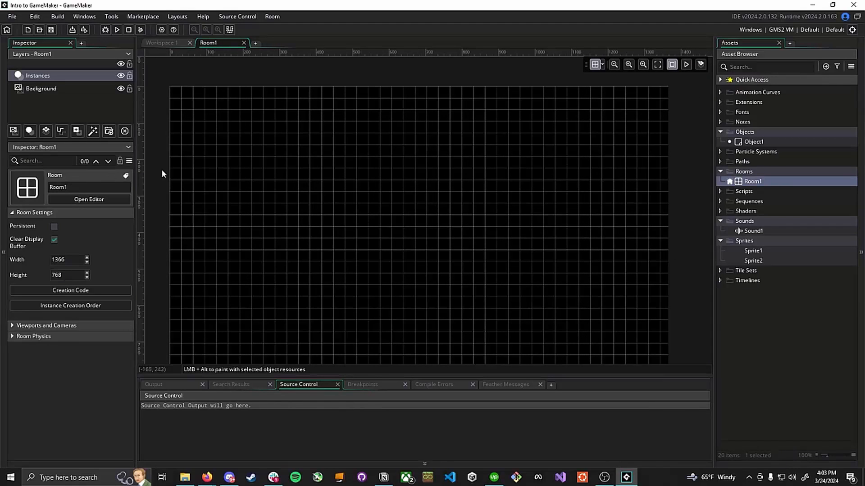
click(752, 181)
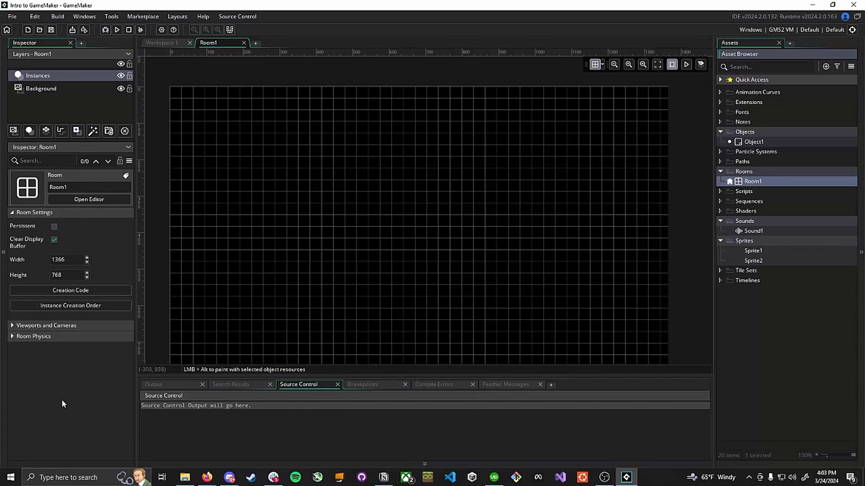
click(753, 261)
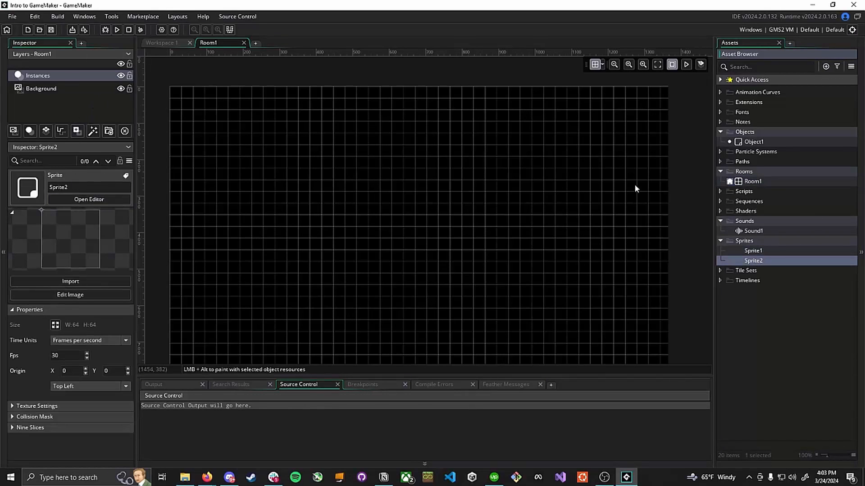
Return to Workspace 1 and review the layout of the object, sprite and sound editors.
click(161, 43)
middle_drag(223, 193, 326, 56)
ctrl+scroll(333, 150, down, 5)
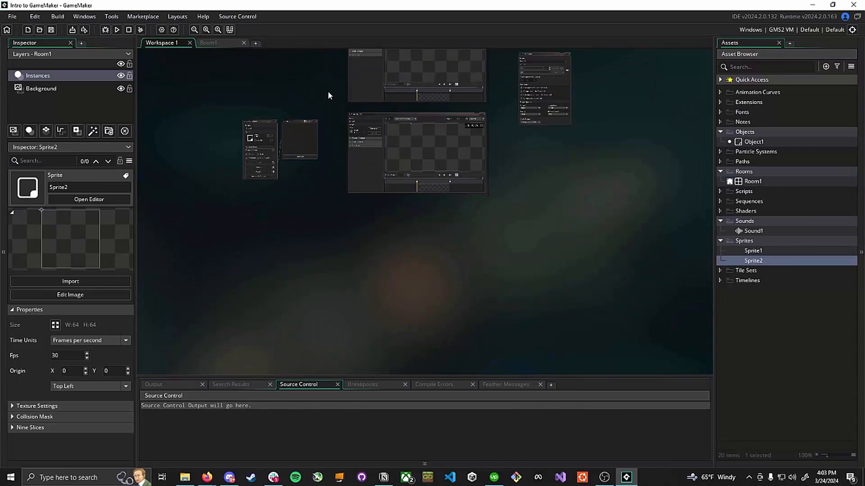
middle_drag(328, 91, 275, 225)
middle_drag(234, 179, 334, 186)
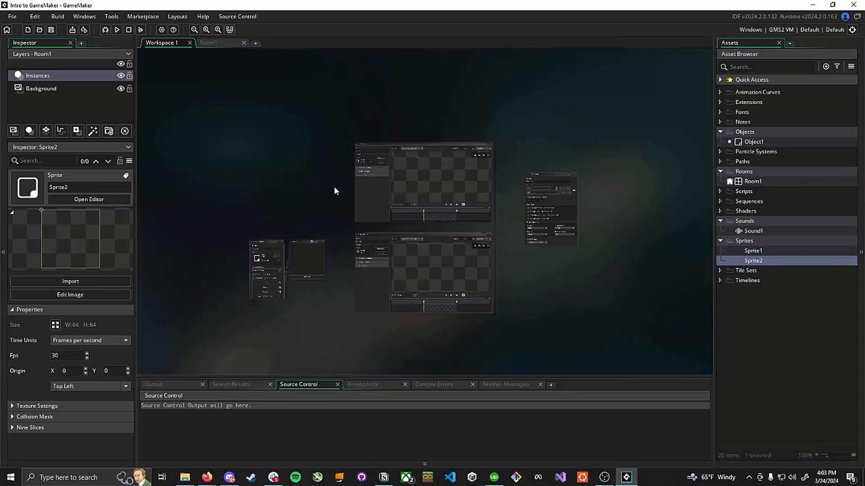
ctrl+scroll(354, 188, up, 5)
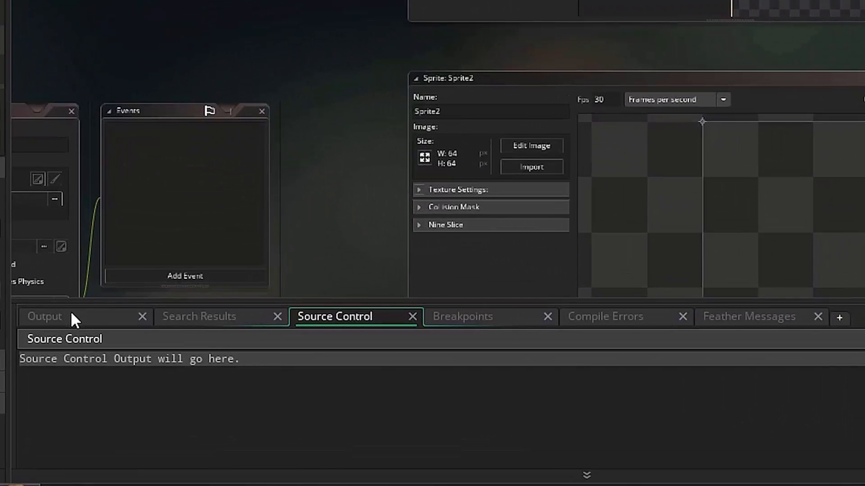
Show the Output log and read the project's messages.
click(171, 385)
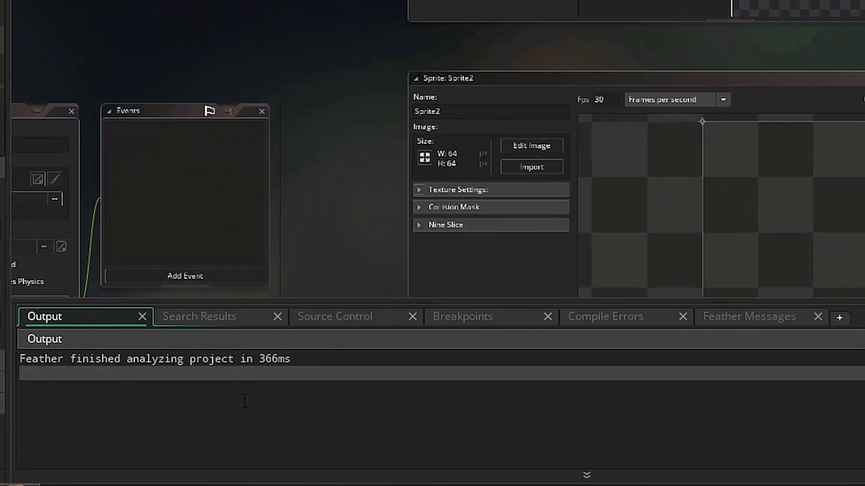
click(284, 372)
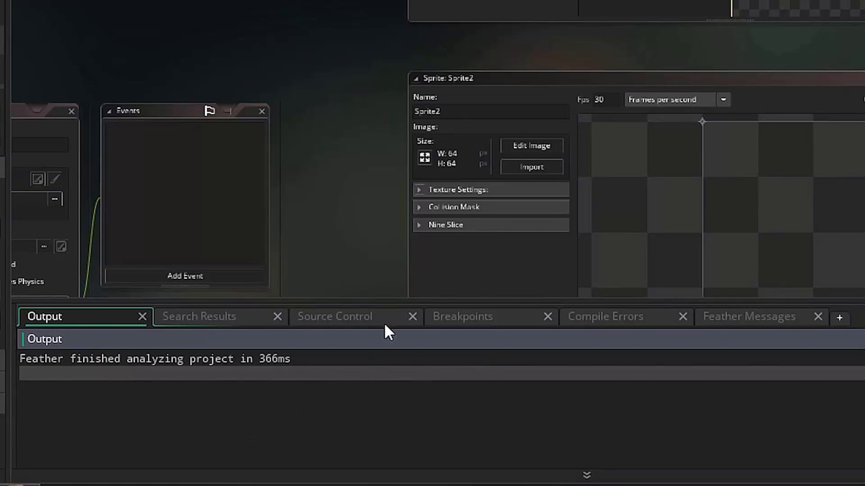
middle_drag(391, 2, 622, 0)
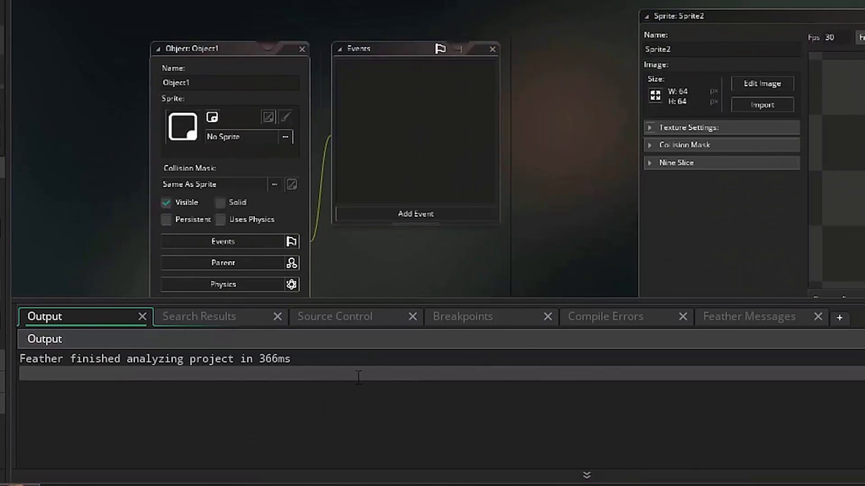
click(465, 372)
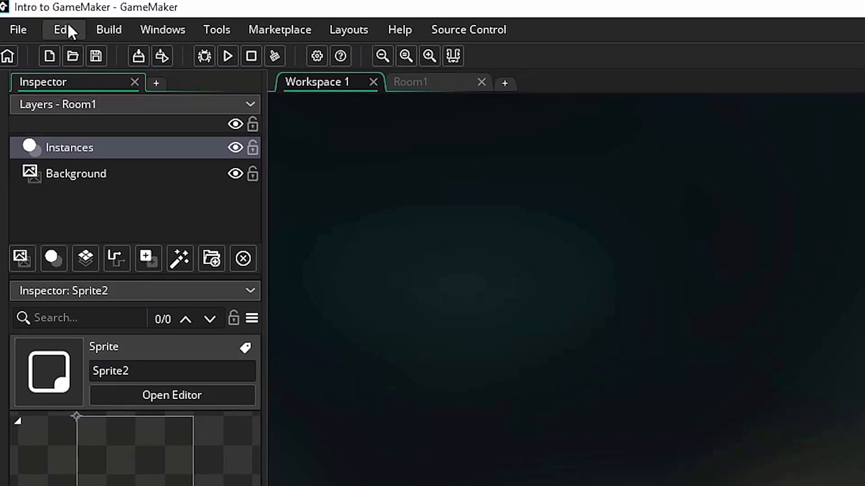
Save the project.
click(15, 31)
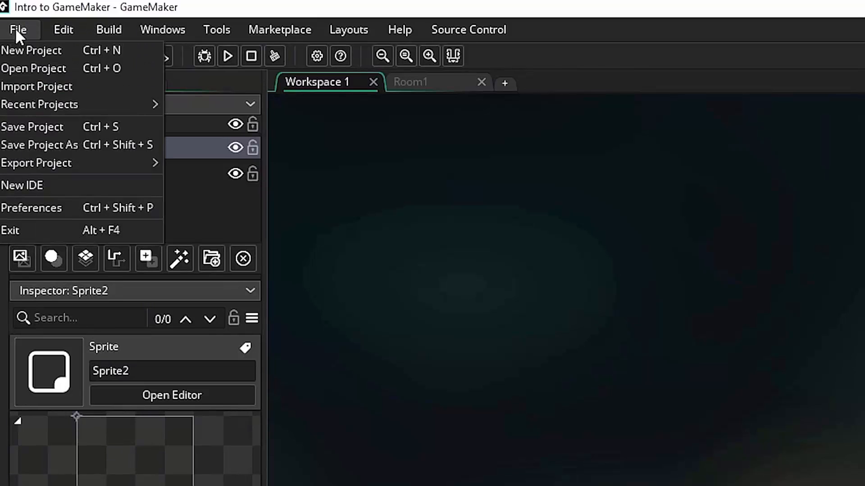
click(34, 125)
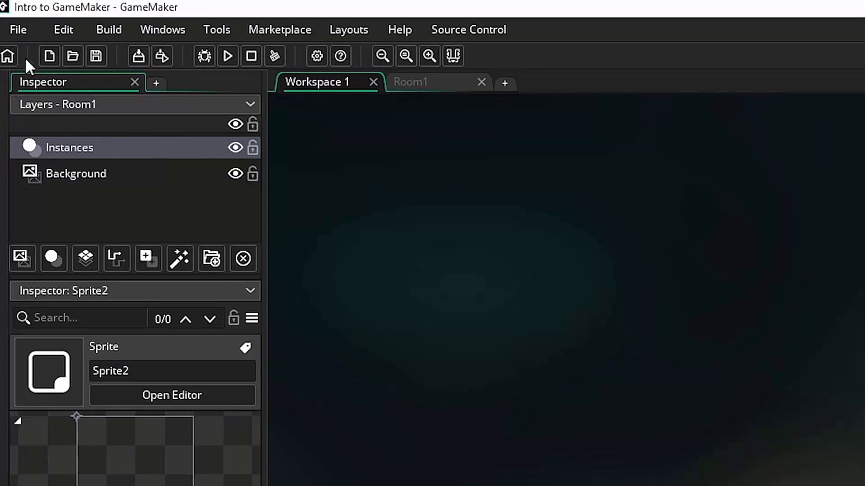
Examine the available editing, build, window, tool, marketplace, layout and help commands.
click(50, 29)
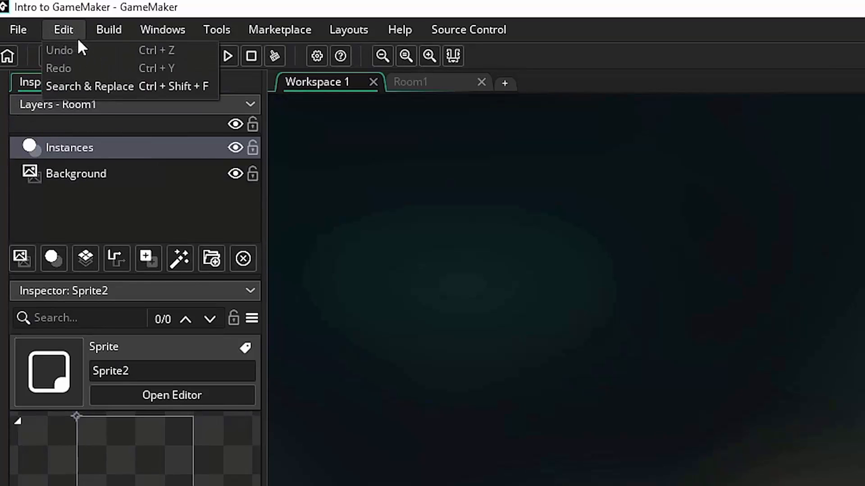
mouse_move(113, 30)
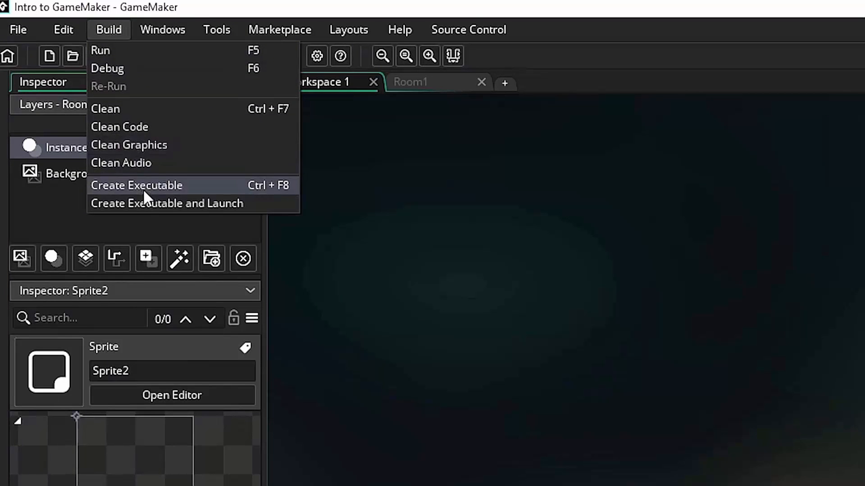
mouse_move(172, 28)
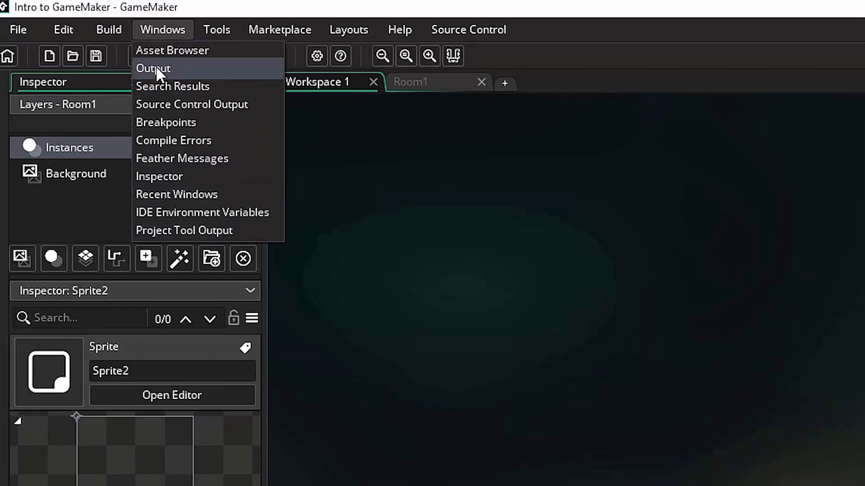
mouse_move(210, 25)
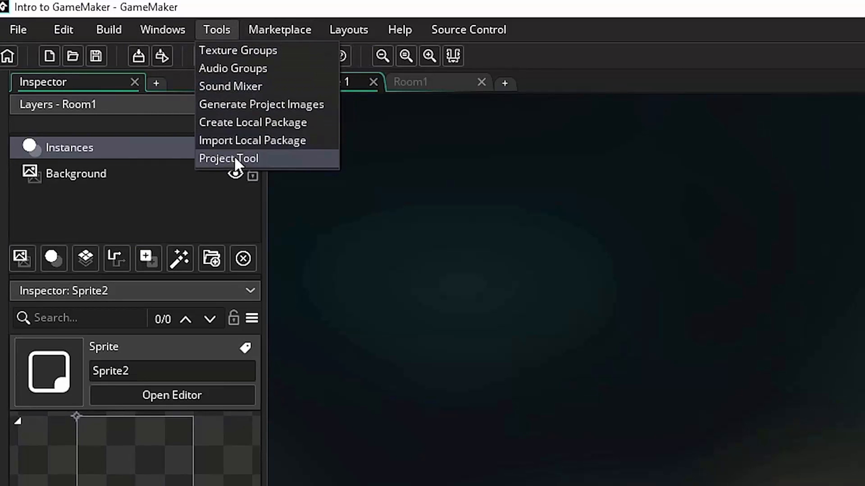
mouse_move(253, 27)
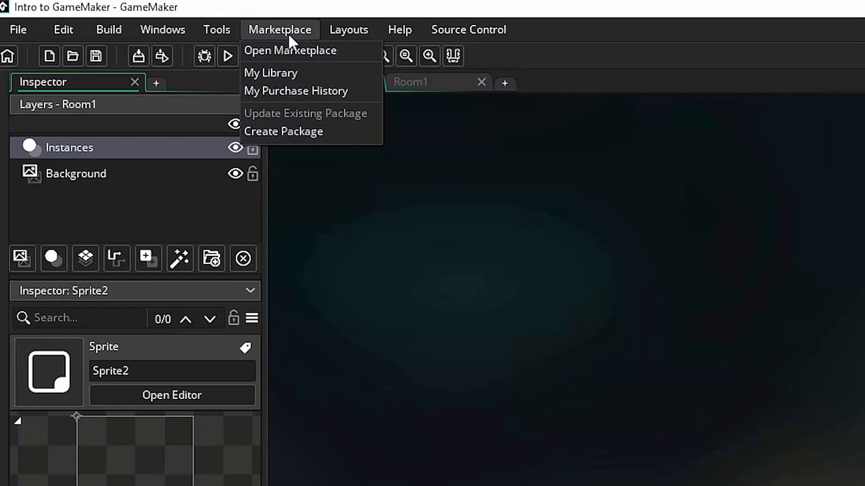
mouse_move(347, 29)
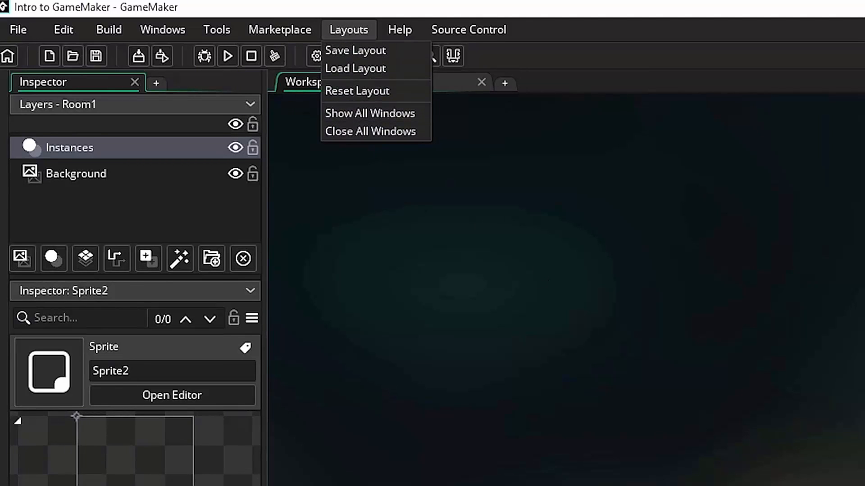
mouse_move(864, 82)
mouse_down()
mouse_move(212, 148)
mouse_move(175, 82)
mouse_move(864, 86)
mouse_up()
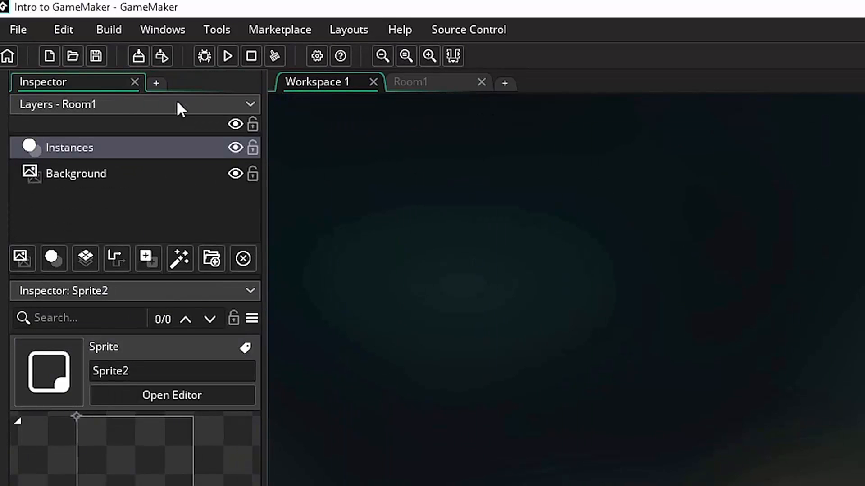
click(359, 29)
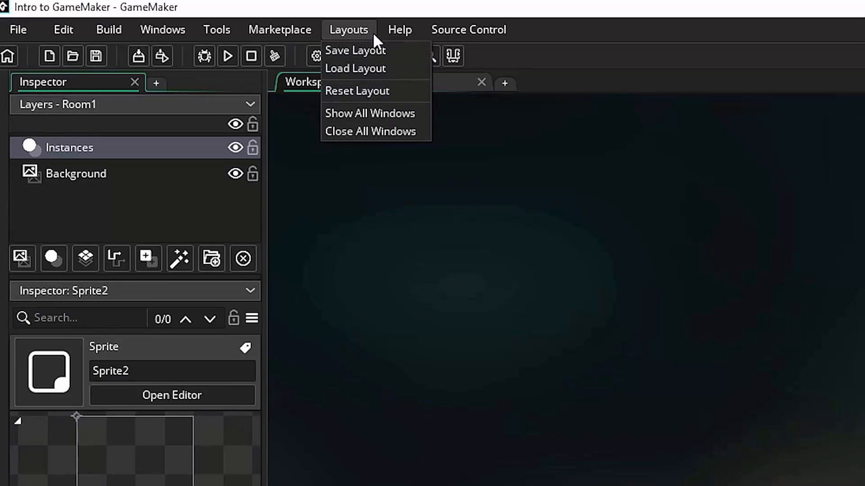
mouse_move(386, 21)
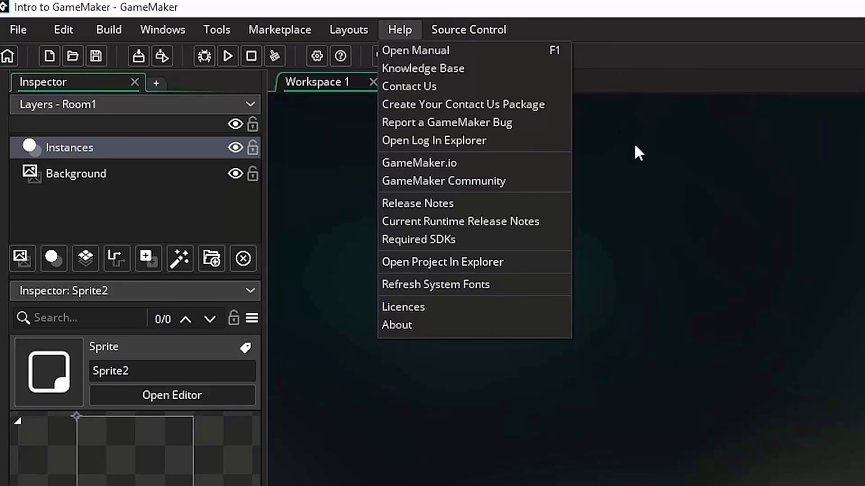
click(651, 257)
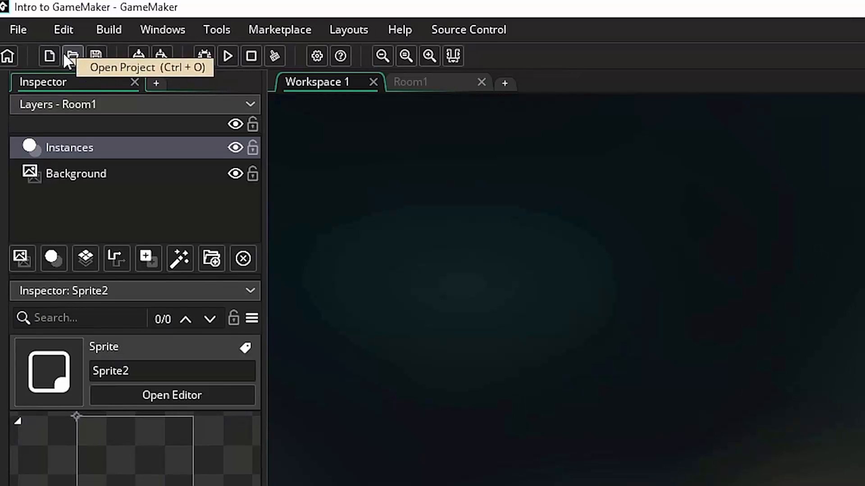
Try to run the game, and delete the Sound1 asset from the Sounds folder.
click(227, 56)
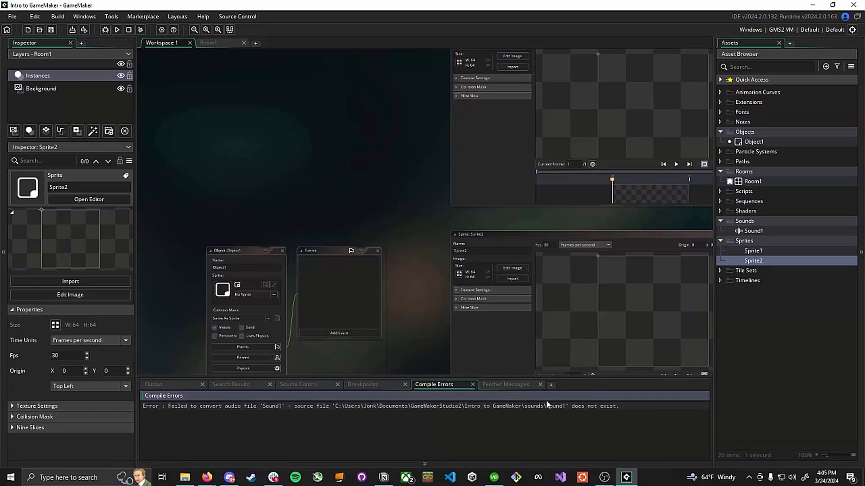
click(748, 231)
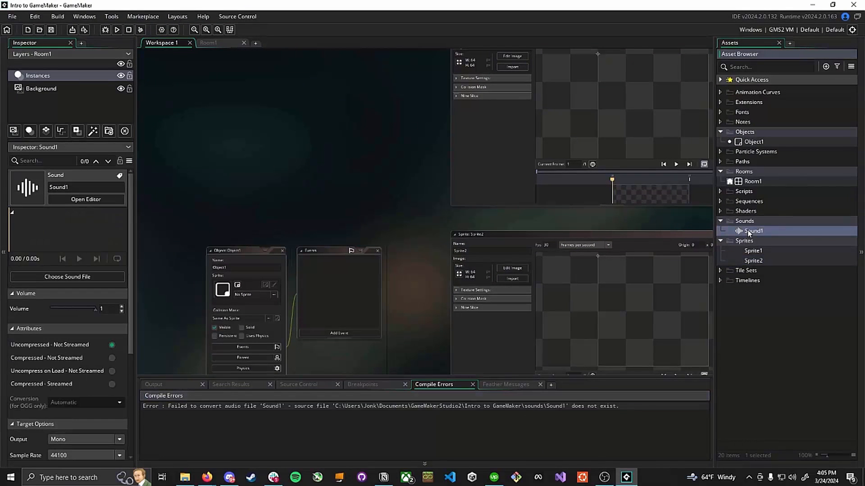
right_click(747, 231)
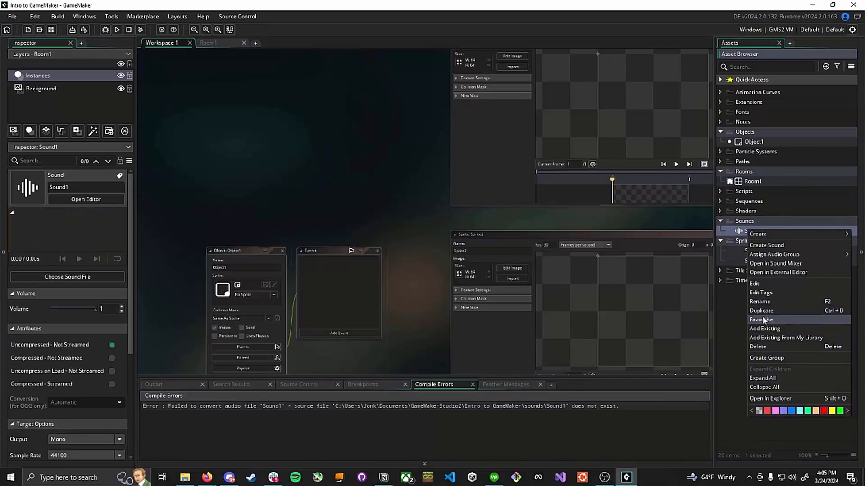
click(737, 233)
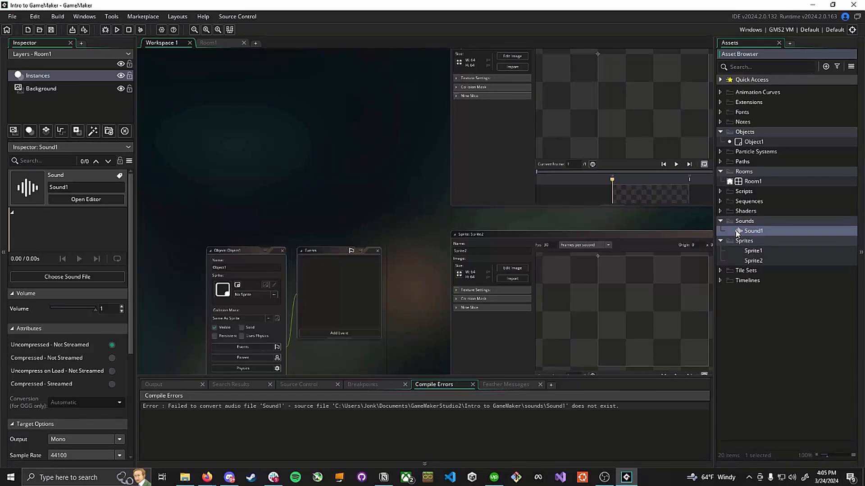
key(Delete)
key(Return)
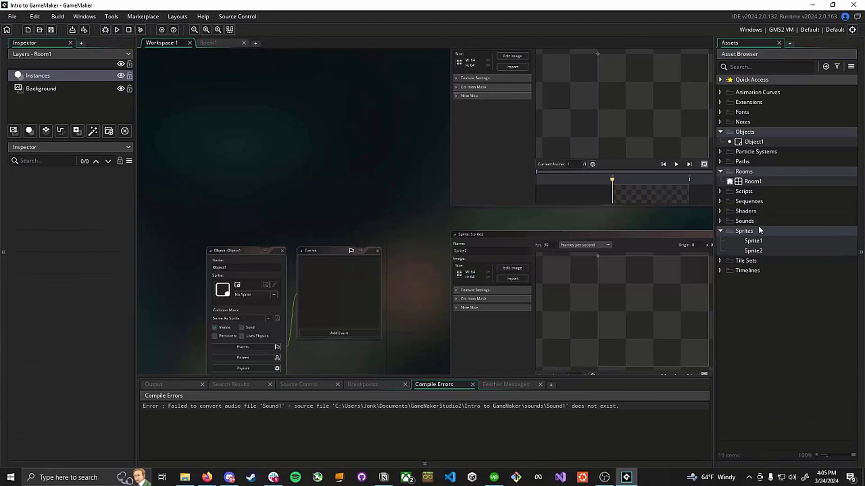
Run the game again without the sound asset and close the game window.
click(117, 30)
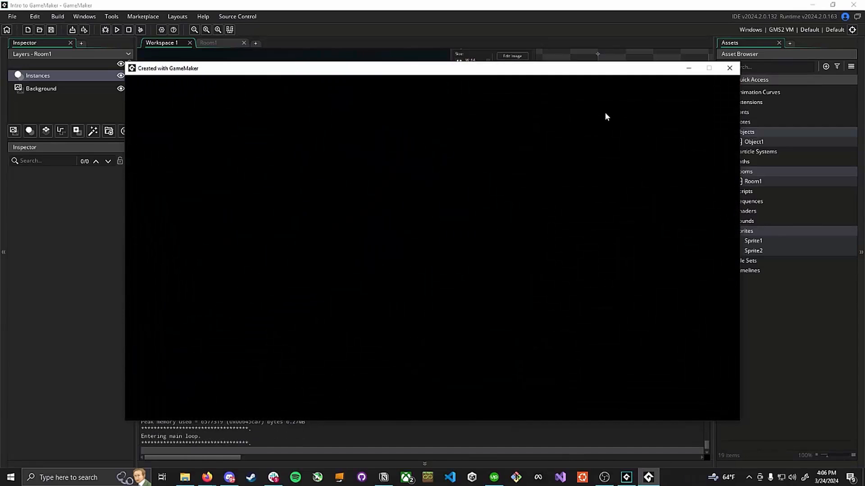
click(730, 68)
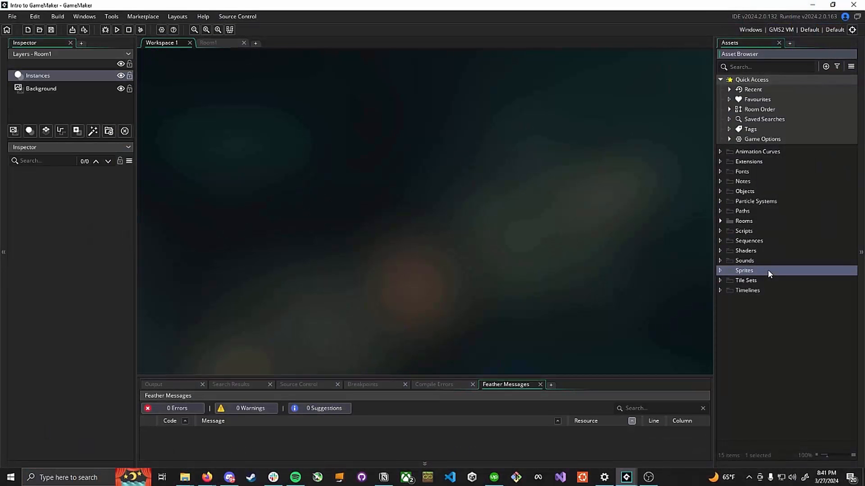
Create a new sprite in the Sprites folder and name it spr_player.
right_click(767, 269)
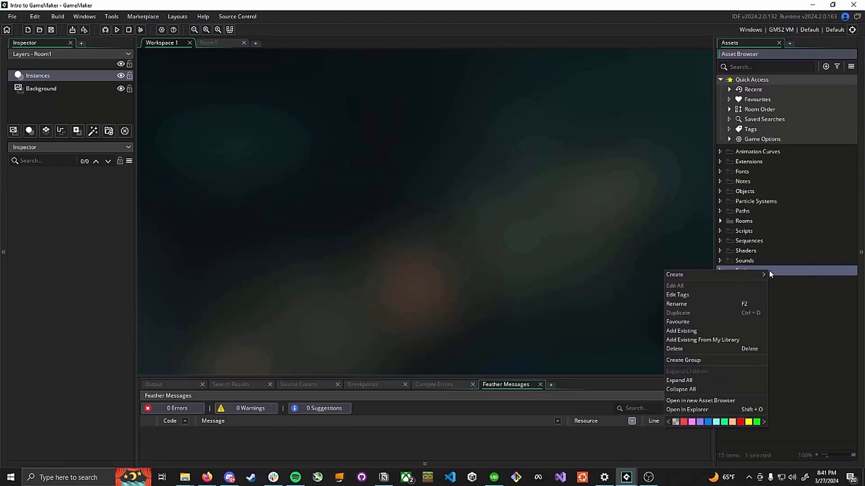
mouse_move(752, 270)
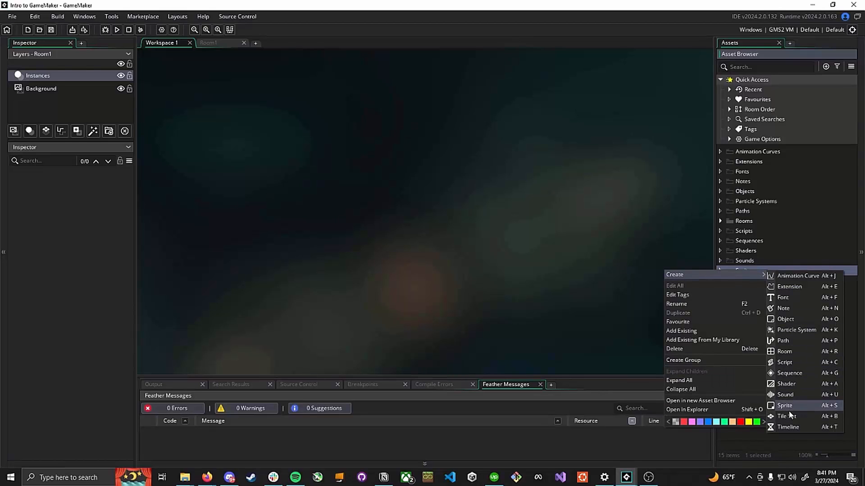
click(800, 406)
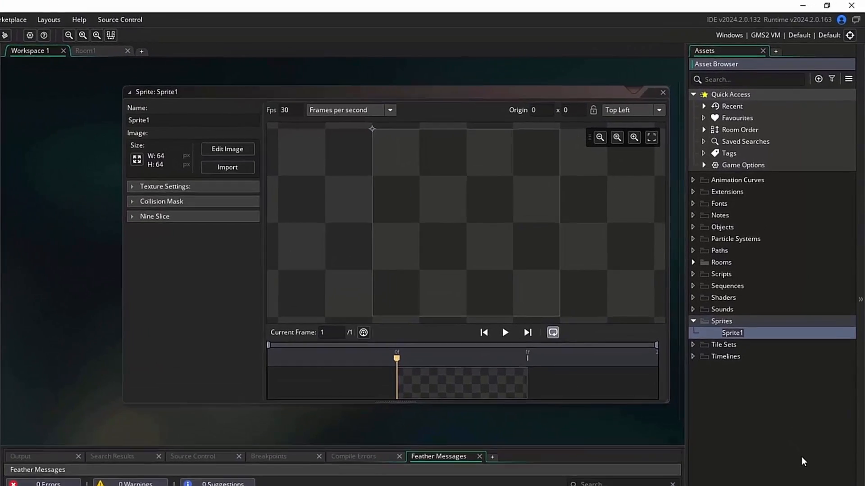
text(spr)
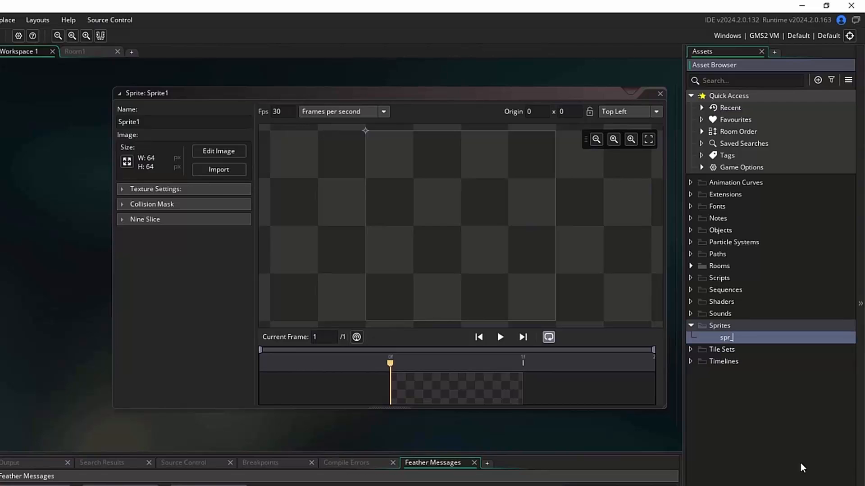
text(_player)
key(Return)
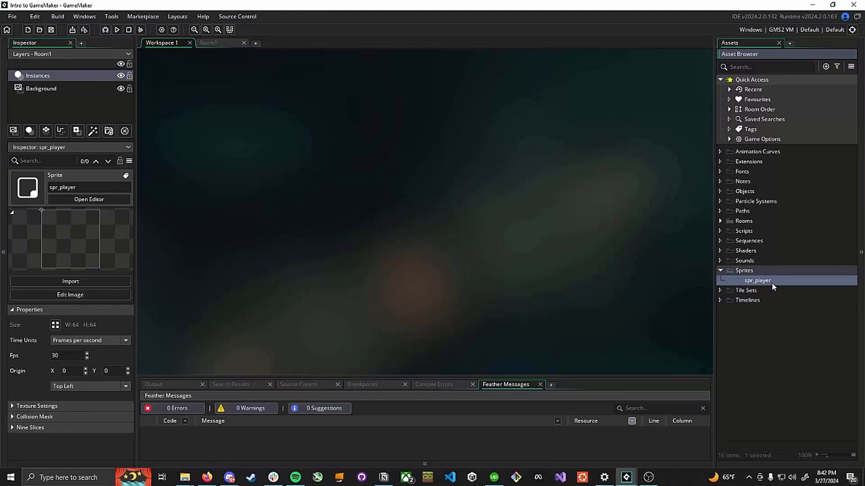
Import Player.png from the Intro To GameMaker Assets folder into the spr_player sprite and accept the import.
double_click(771, 281)
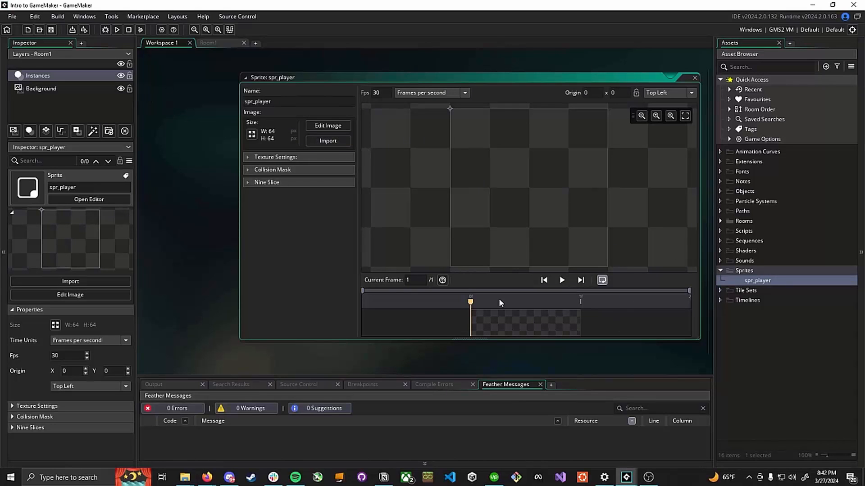
click(338, 142)
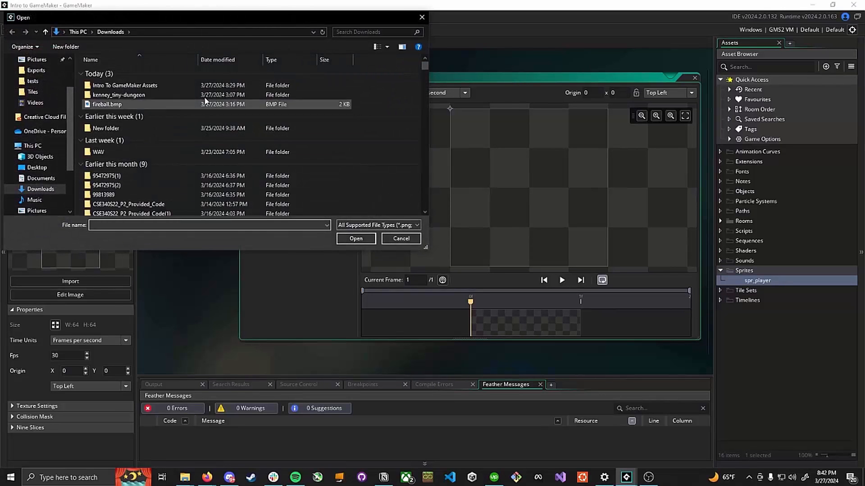
double_click(153, 88)
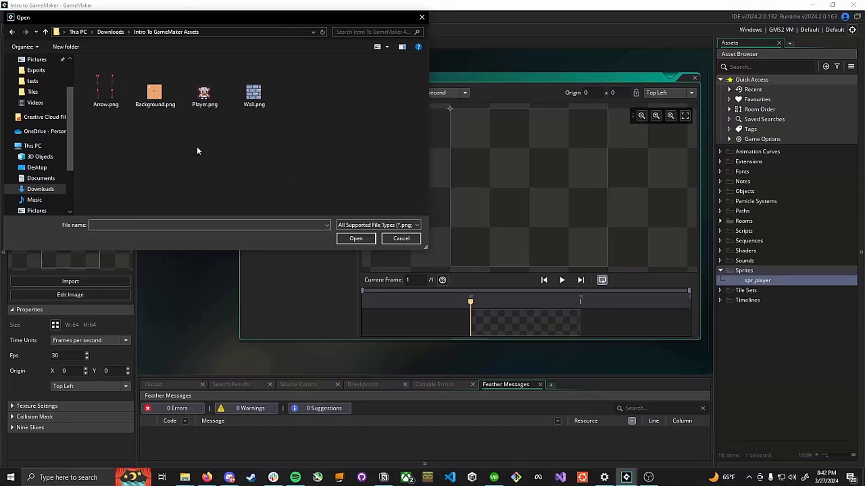
double_click(205, 90)
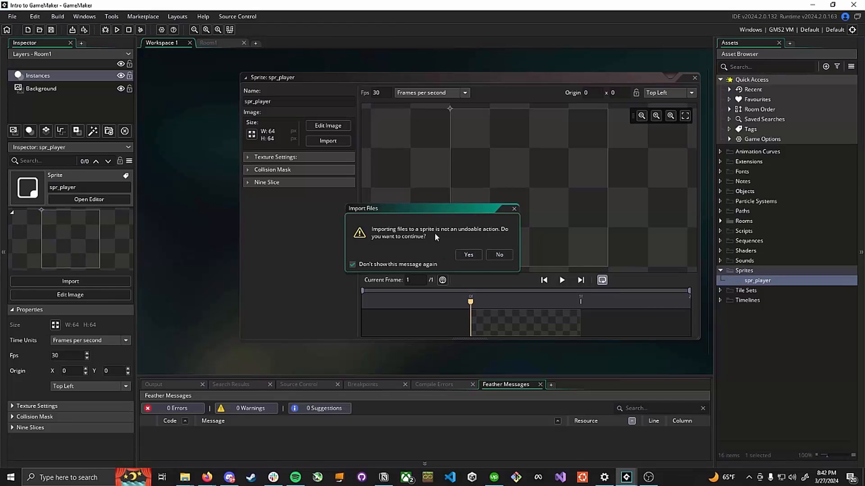
click(468, 255)
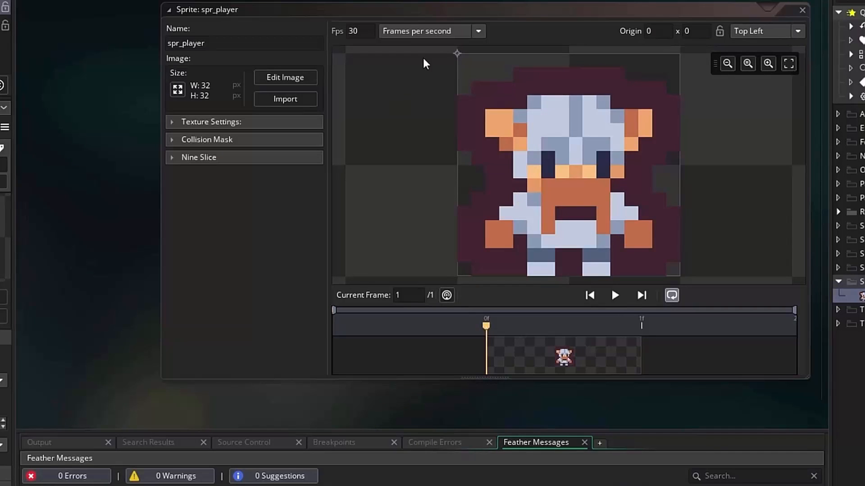
Move the player sprite's origin freehand to about 17 x 17, near the middle of the image.
click(769, 30)
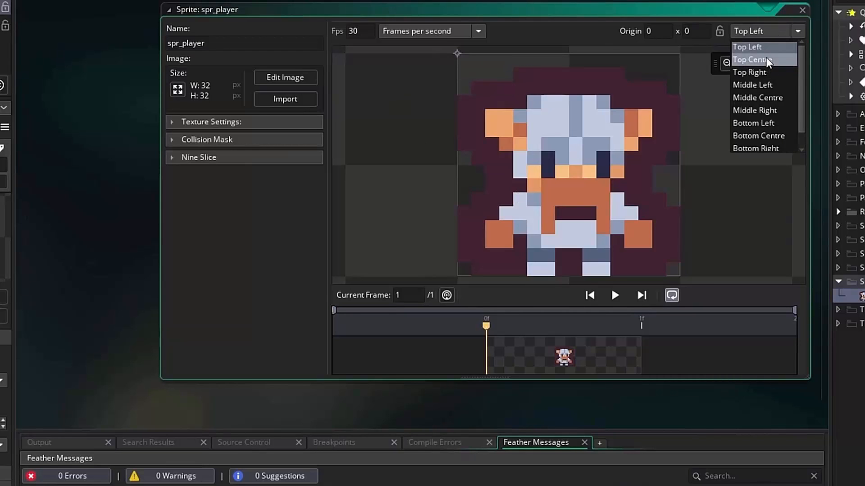
click(457, 54)
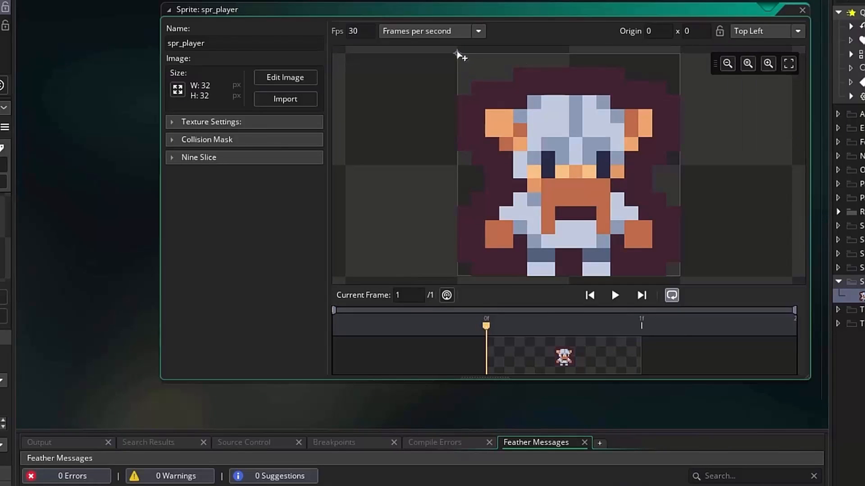
mouse_move(459, 54)
mouse_down()
mouse_move(682, 55)
mouse_move(680, 283)
mouse_move(497, 275)
mouse_move(446, 284)
mouse_move(514, 141)
mouse_move(596, 116)
mouse_move(552, 199)
mouse_move(564, 90)
mouse_move(518, 199)
mouse_move(565, 109)
mouse_move(567, 173)
mouse_move(610, 241)
mouse_move(625, 145)
mouse_move(575, 174)
mouse_up()
Set the player sprite's origin to the Middle Centre preset.
click(751, 30)
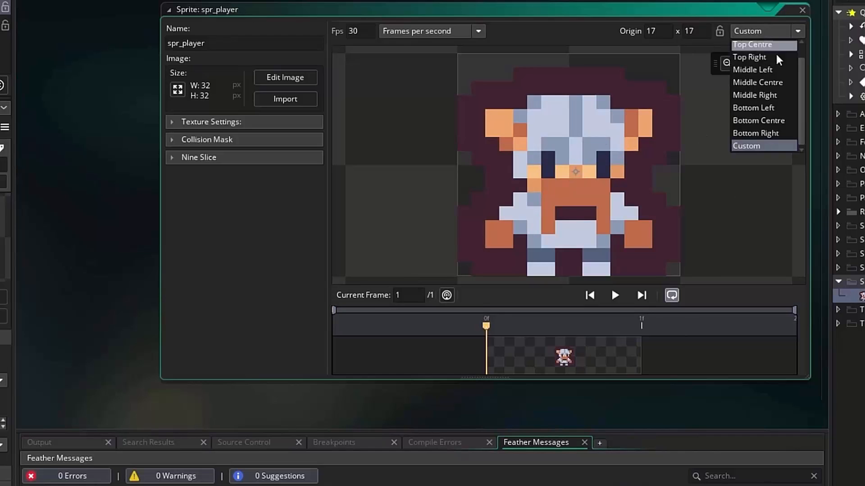
click(780, 86)
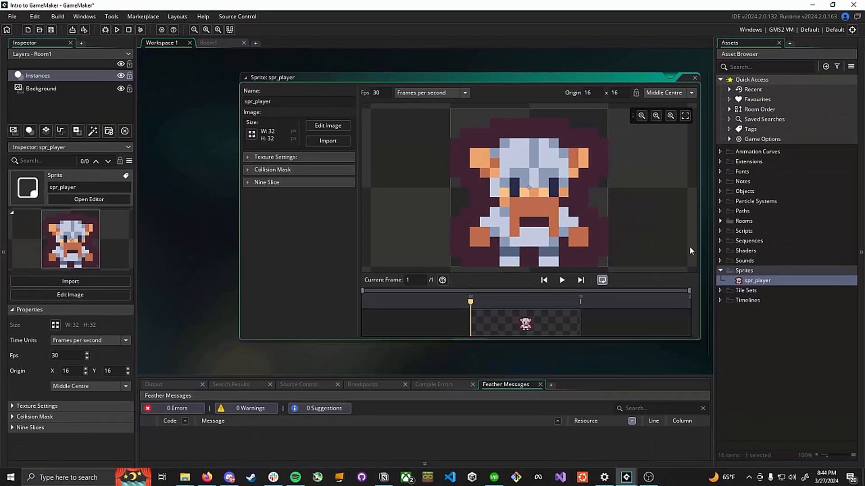
Create another sprite in the Sprites folder and name it spr_wall.
right_click(766, 272)
mouse_move(777, 276)
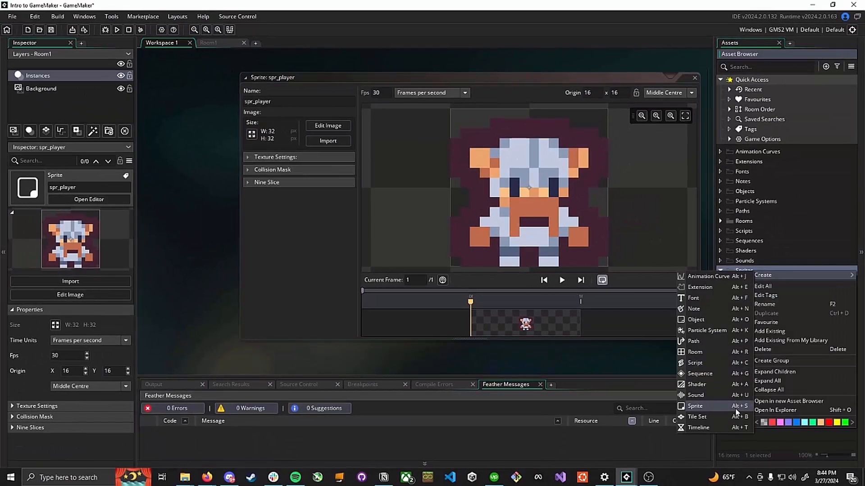
click(739, 407)
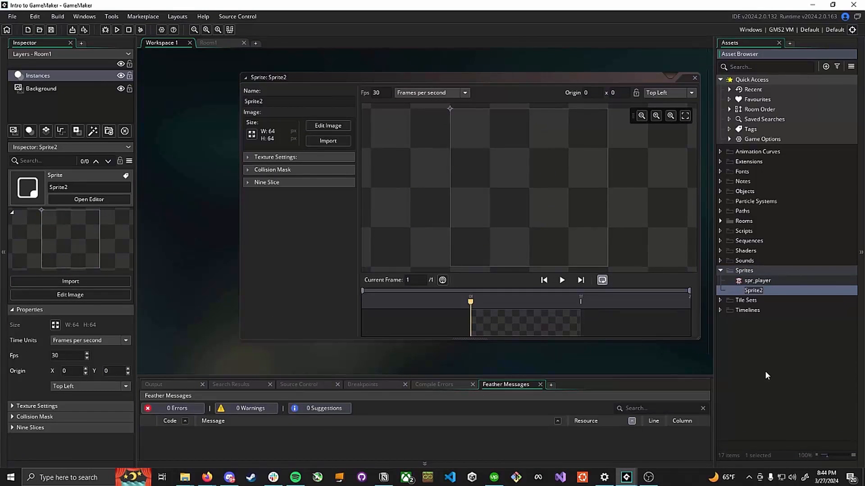
text(spr_wall)
key(Return)
Create another sprite in the Sprites folder and name it spr_arrow.
right_click(743, 271)
mouse_move(755, 275)
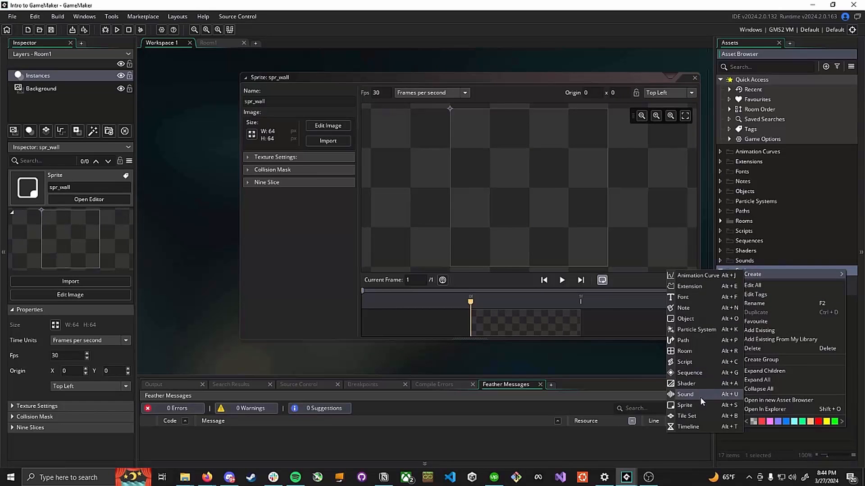
click(700, 396)
text(spr_arrow)
key(Return)
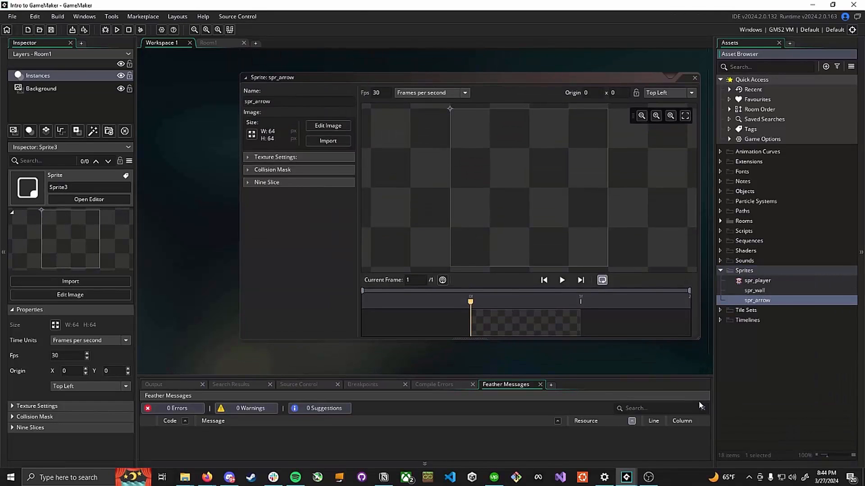
Create another sprite in the Sprites folder and name it spr_background.
right_click(738, 272)
mouse_move(760, 275)
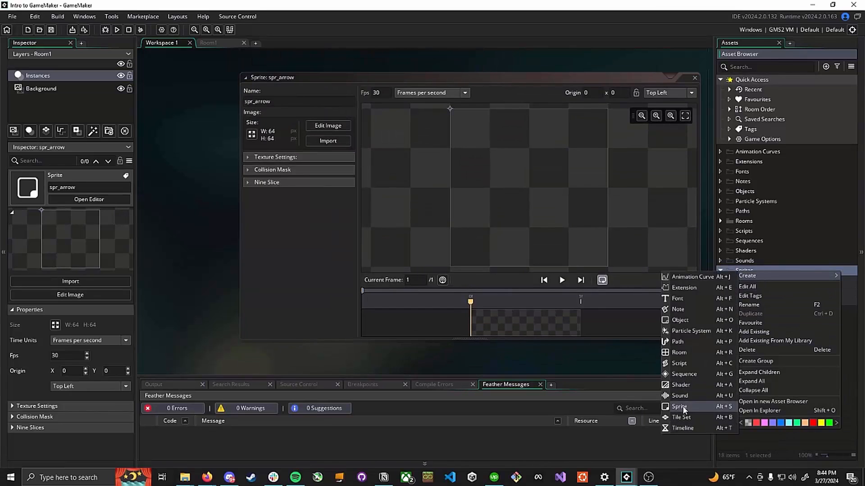
click(685, 406)
text(spr_background)
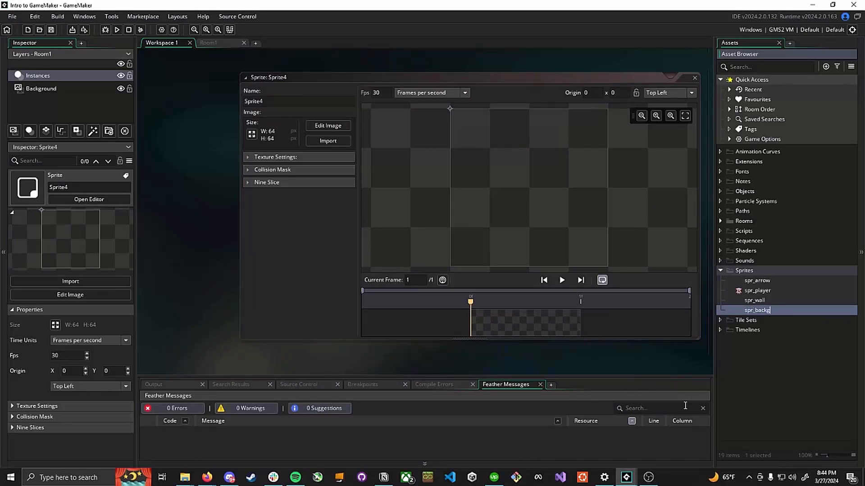
key(Return)
Import Wall.png as the image of the spr_wall sprite.
double_click(767, 308)
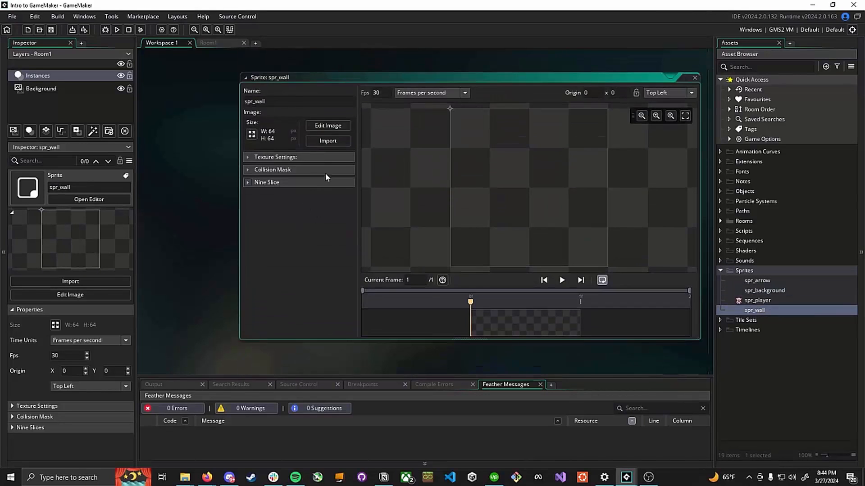
click(328, 140)
click(255, 95)
double_click(254, 95)
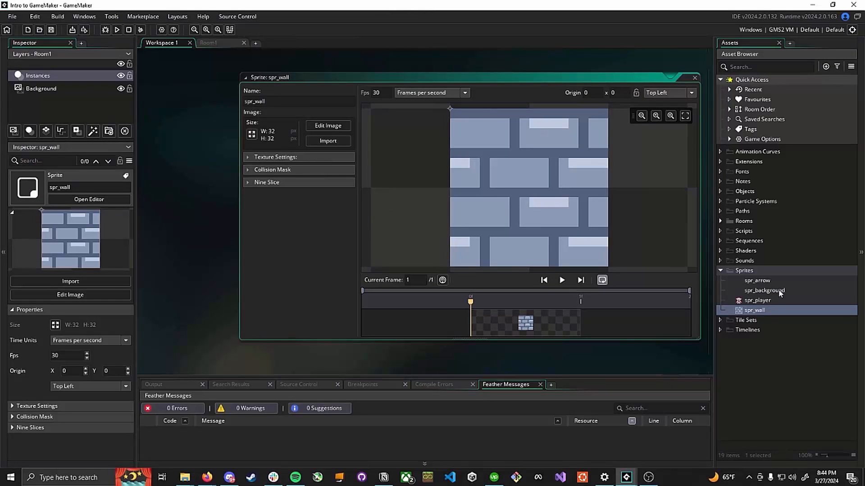
Import Background.png as the image of the spr_background sprite.
double_click(763, 289)
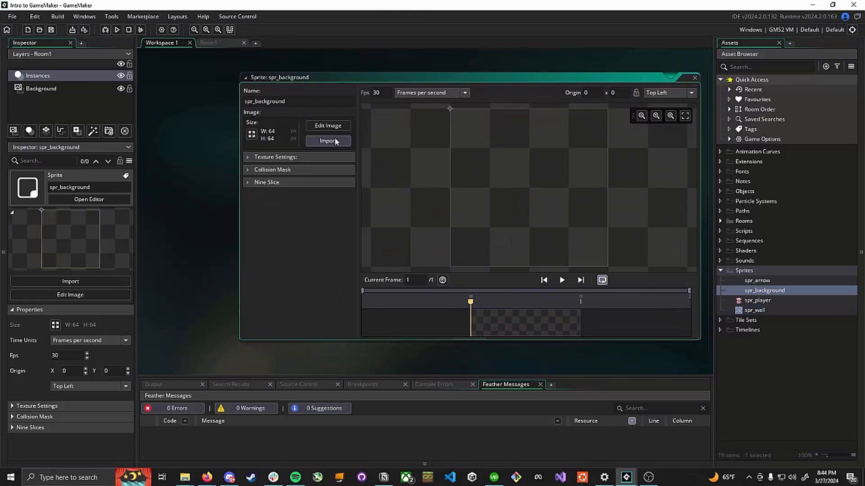
click(333, 140)
click(166, 91)
double_click(166, 90)
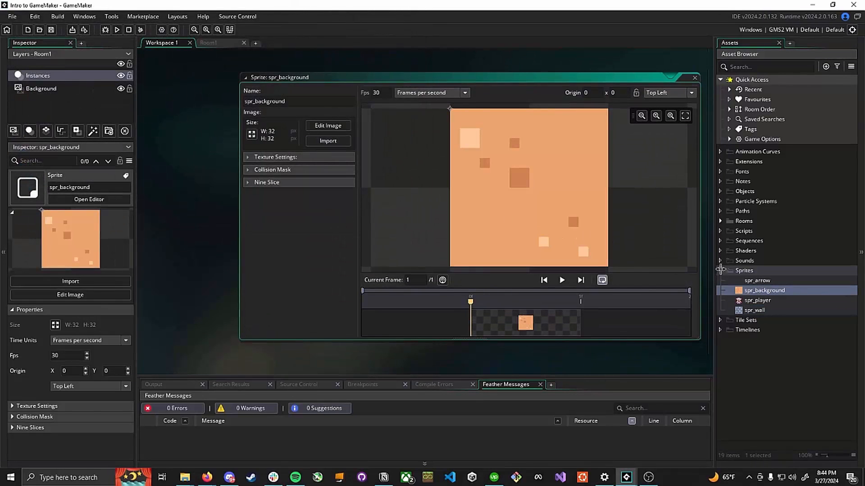
Import Arrow.png as the image of the spr_arrow sprite.
double_click(757, 280)
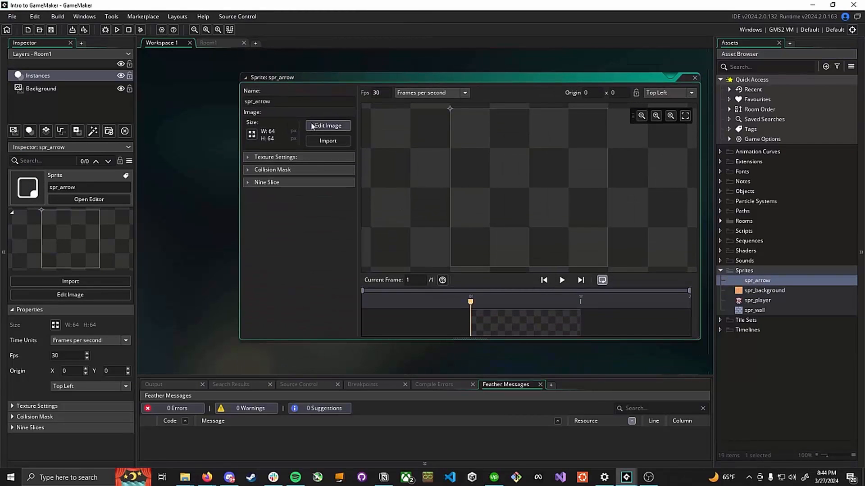
click(329, 141)
double_click(112, 102)
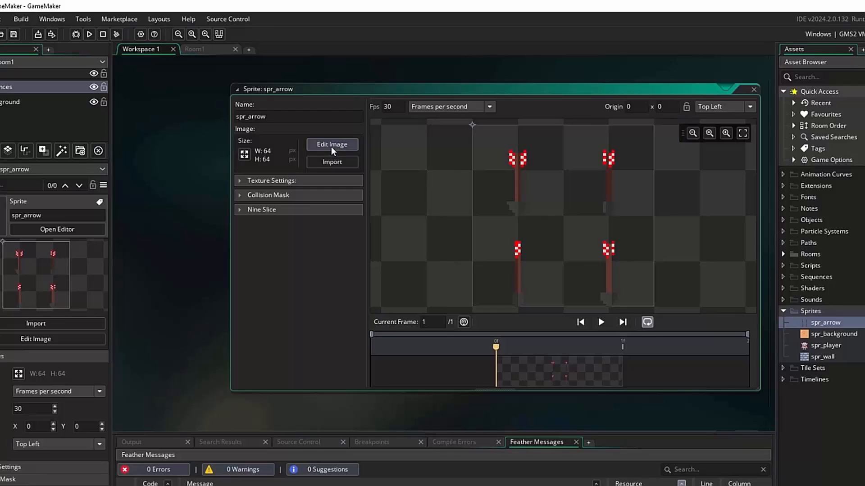
Set up a Convert to Frames operation on the spr_arrow image with 4 frames and 2 frames per row.
click(332, 145)
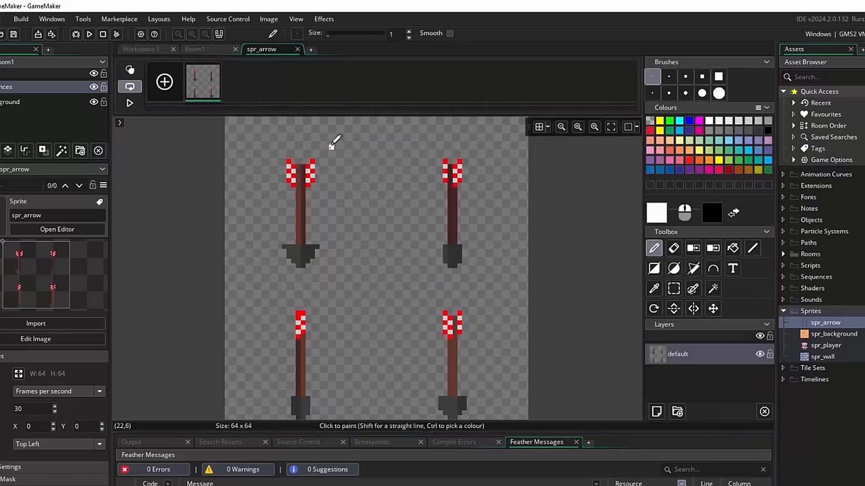
click(270, 19)
key(Left)
mouse_move(273, 19)
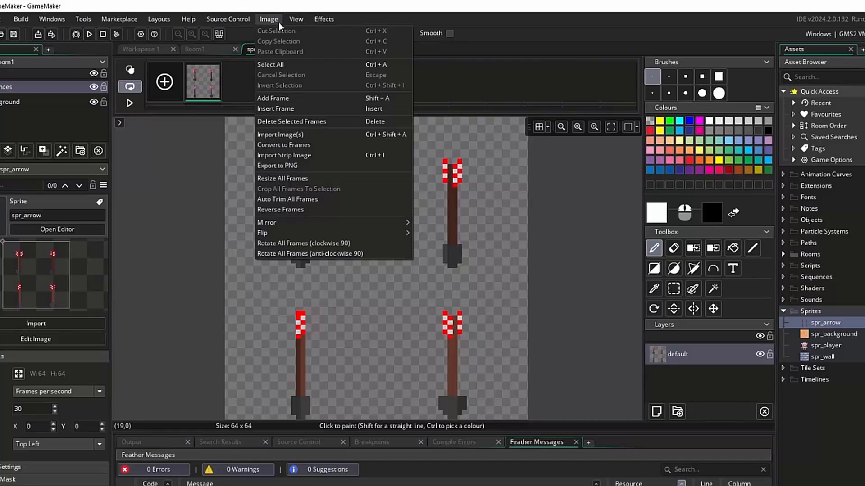
click(308, 143)
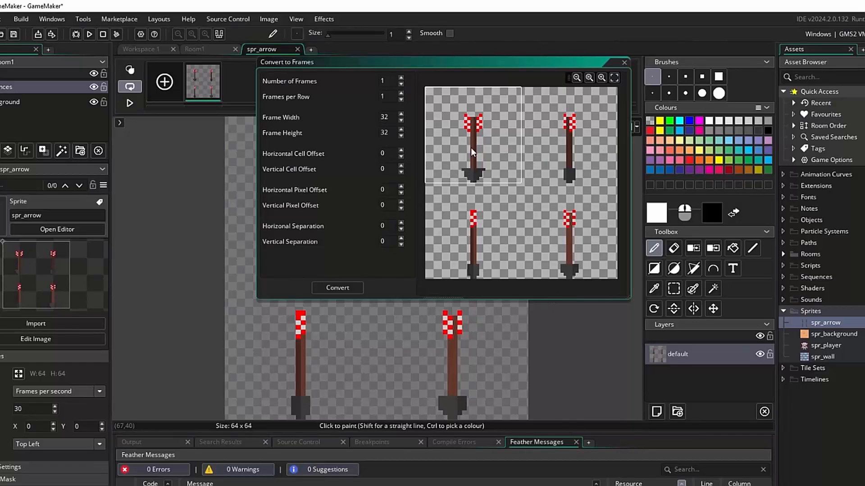
double_click(381, 81)
text(4)
drag(389, 98, 367, 97)
text(2)
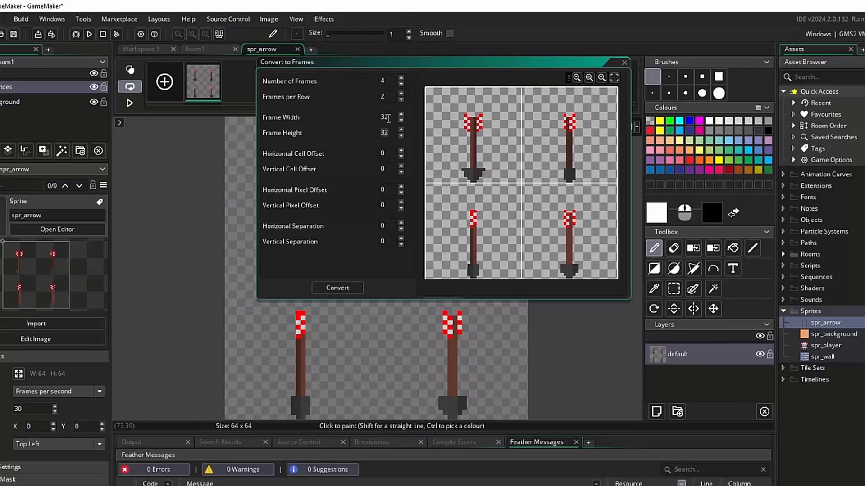
Convert the arrow image into separate 32 x 32 frames without offsets or separation, replacing the existing sprite frames.
key(Tab)
click(383, 169)
click(376, 242)
click(337, 285)
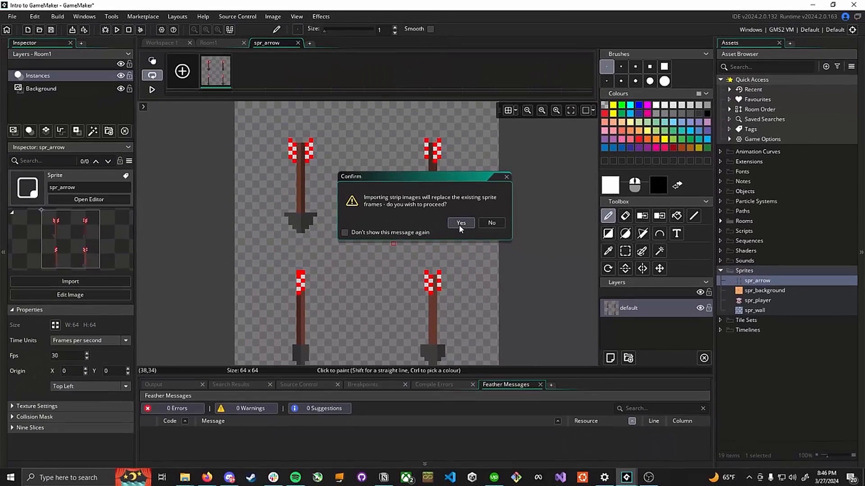
click(456, 226)
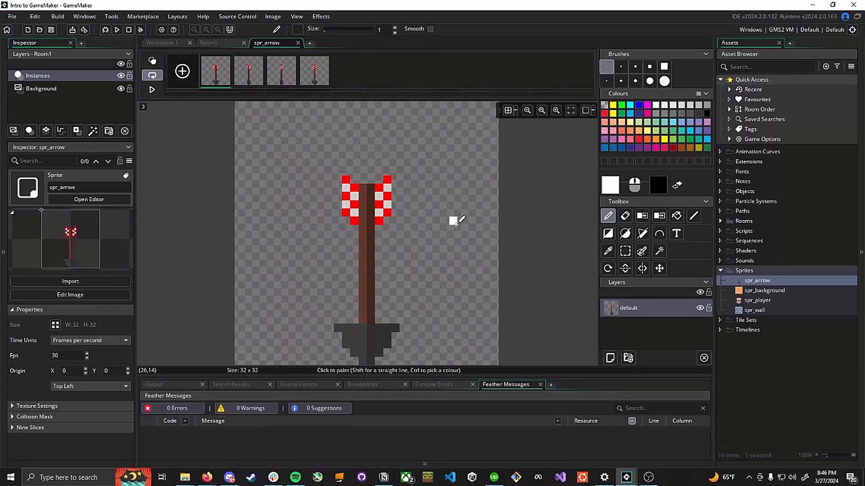
Preview the arrow animation, stop the playback and close the spr_arrow image editor.
click(153, 90)
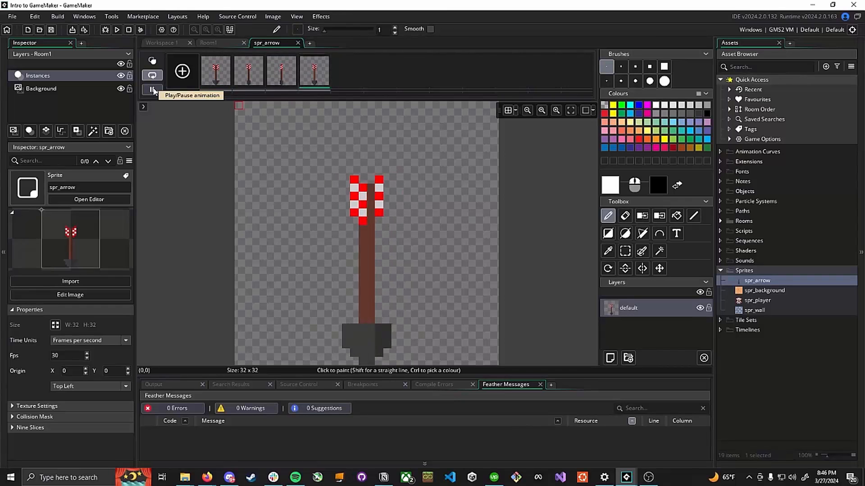
click(153, 91)
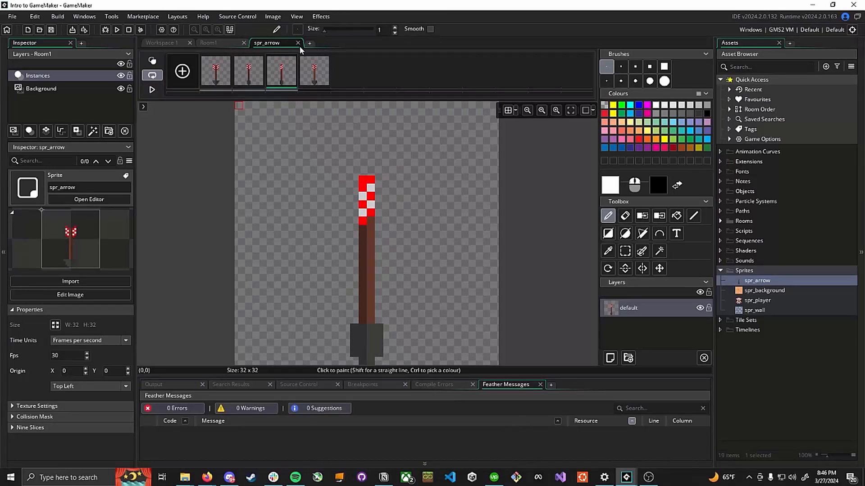
click(297, 43)
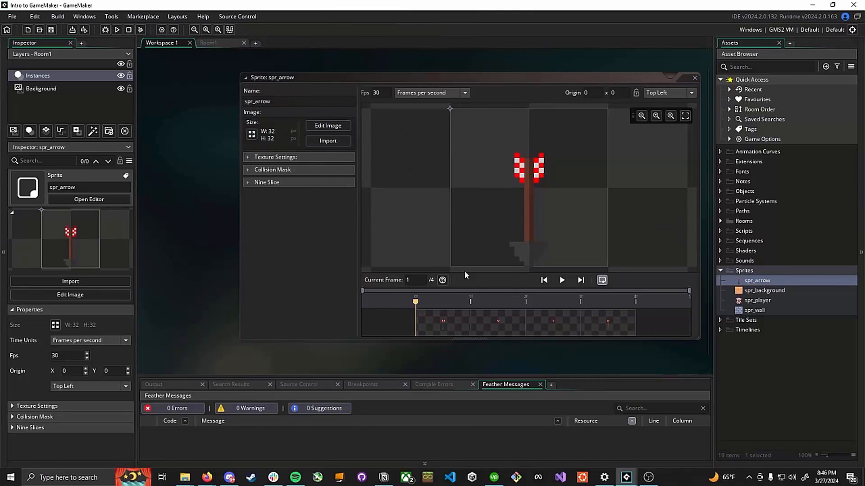
Preview the spr_arrow animation, try a speed of 10 frames per second and preview it again.
click(374, 92)
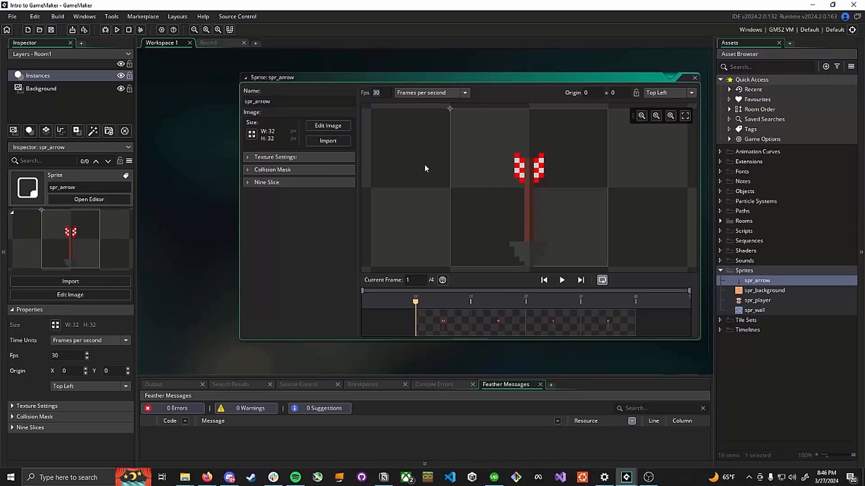
click(562, 280)
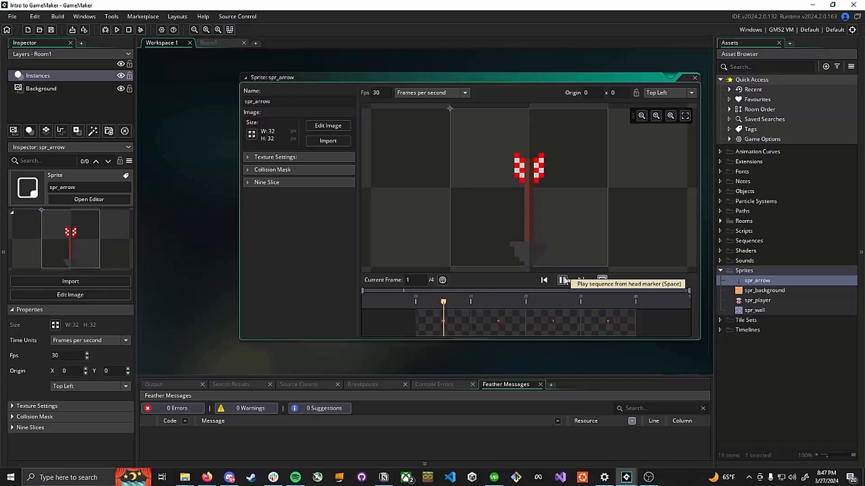
click(563, 280)
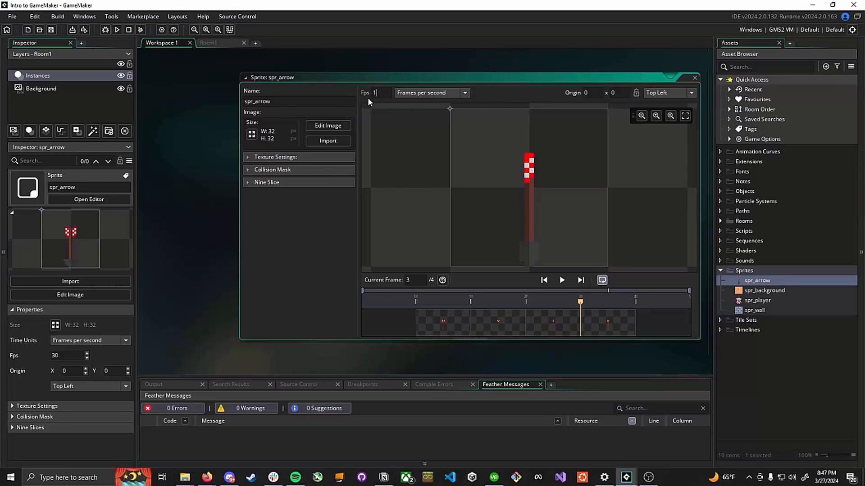
click(562, 280)
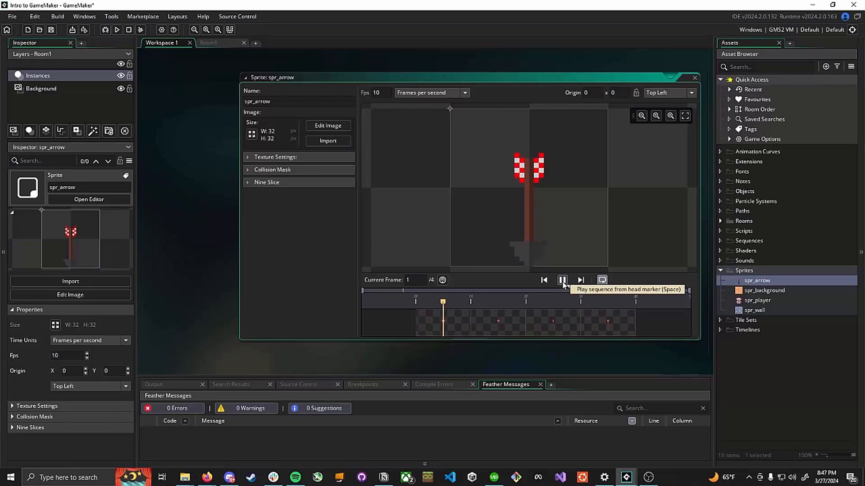
click(562, 280)
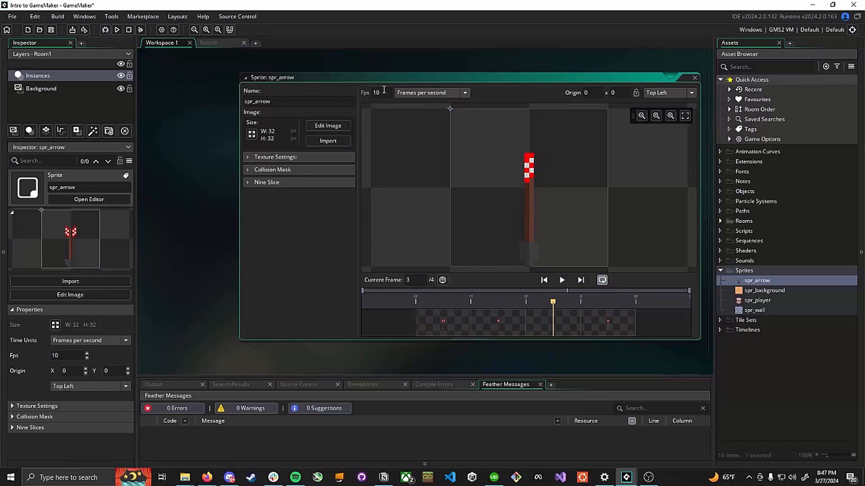
Set the spr_arrow speed to 15 frames per second, play the animation and set the sprite's origin to Middle Centre.
text(15)
click(562, 281)
click(681, 91)
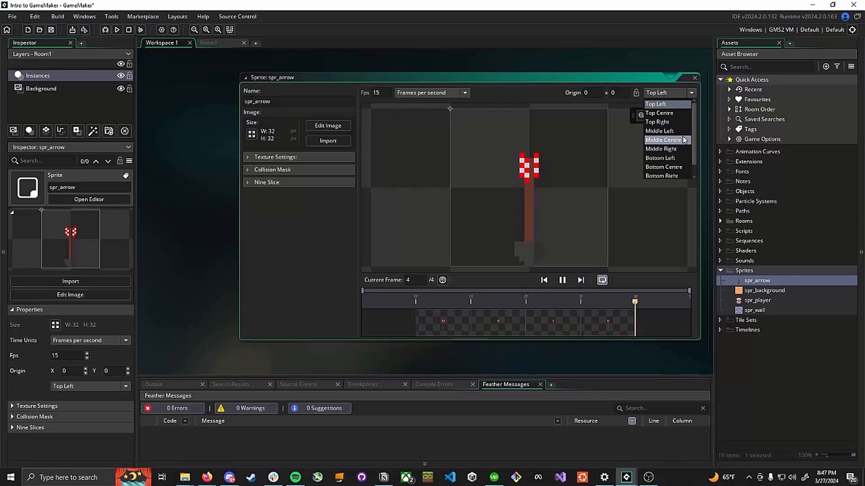
click(680, 140)
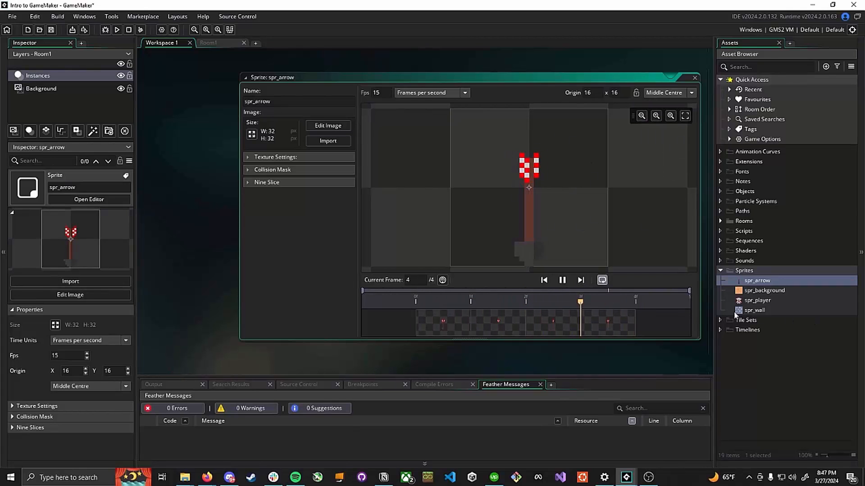
Set the origin of both the spr_wall and spr_background sprites to Middle Centre.
double_click(751, 310)
click(663, 92)
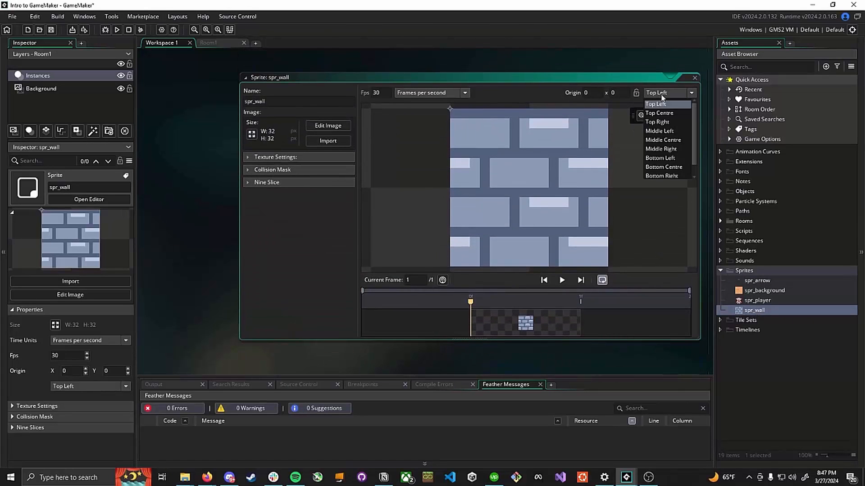
click(648, 139)
double_click(762, 291)
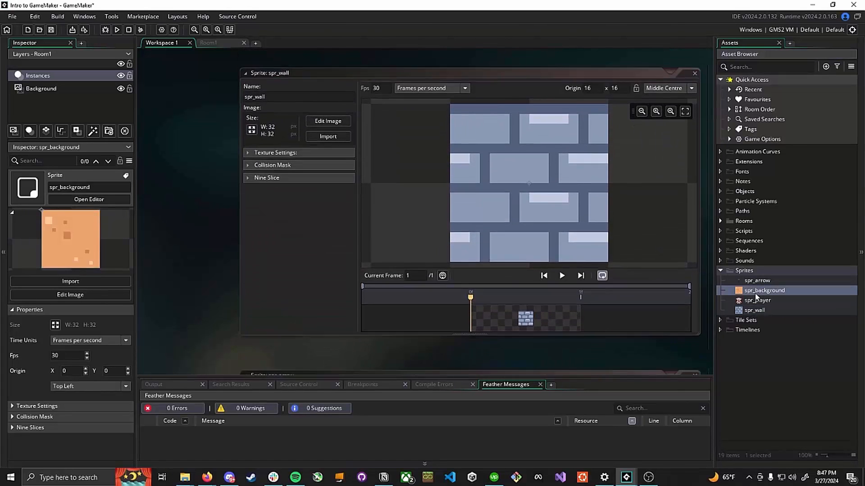
click(667, 92)
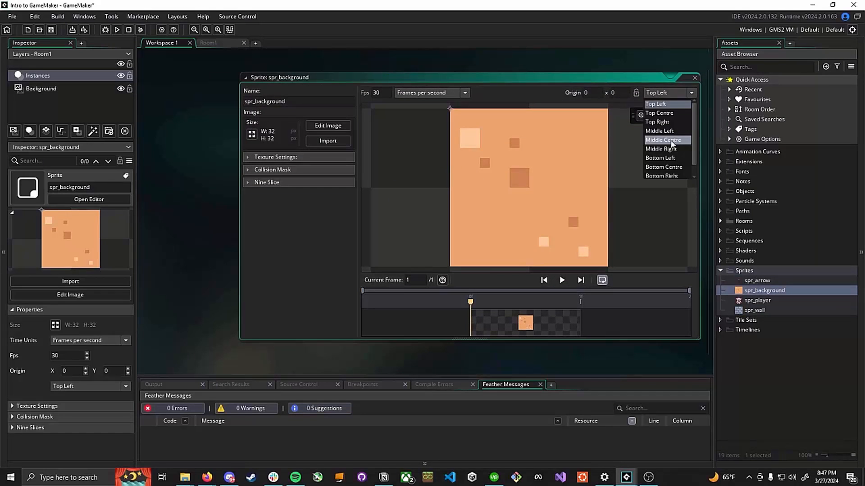
click(667, 139)
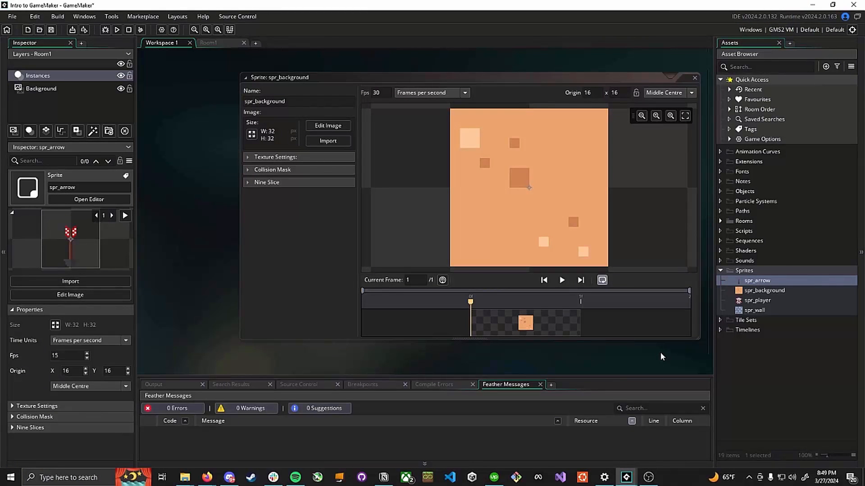
Reopen the spr_wall, spr_player, spr_background and spr_arrow sprites one after another to check their origins.
double_click(766, 310)
click(758, 301)
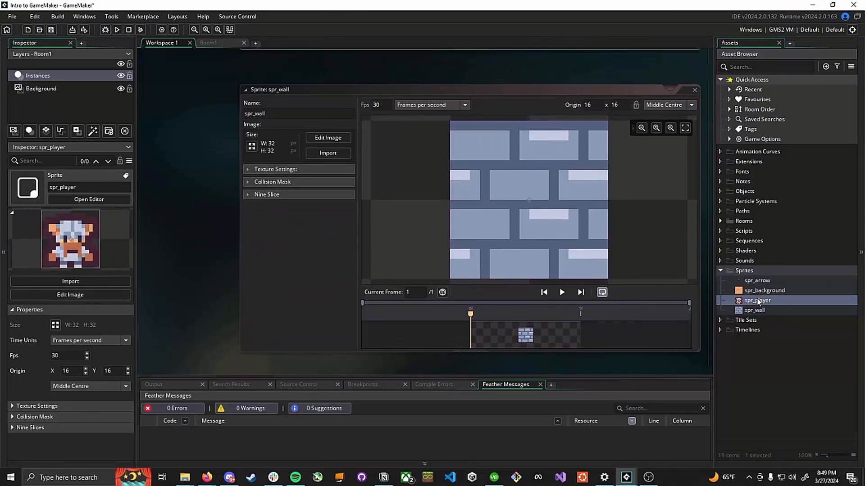
double_click(758, 301)
double_click(762, 291)
double_click(756, 280)
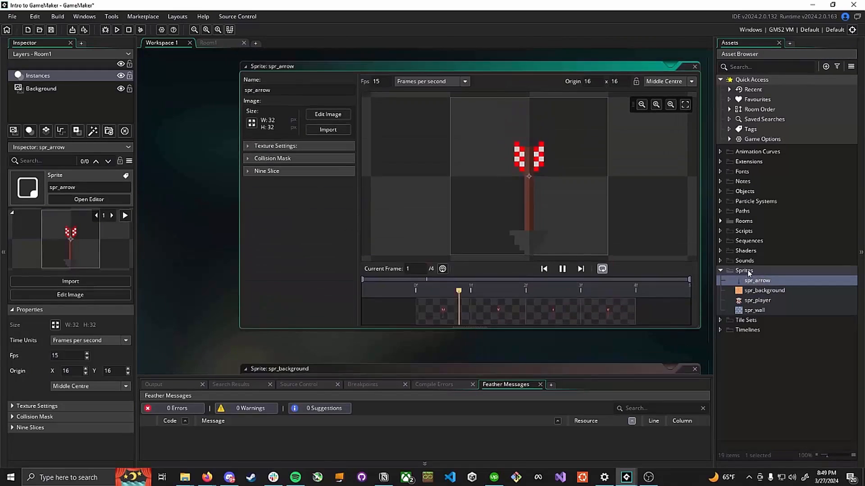
Create a new sprite in the Sprites group and name it spr_custom_player.
click(744, 271)
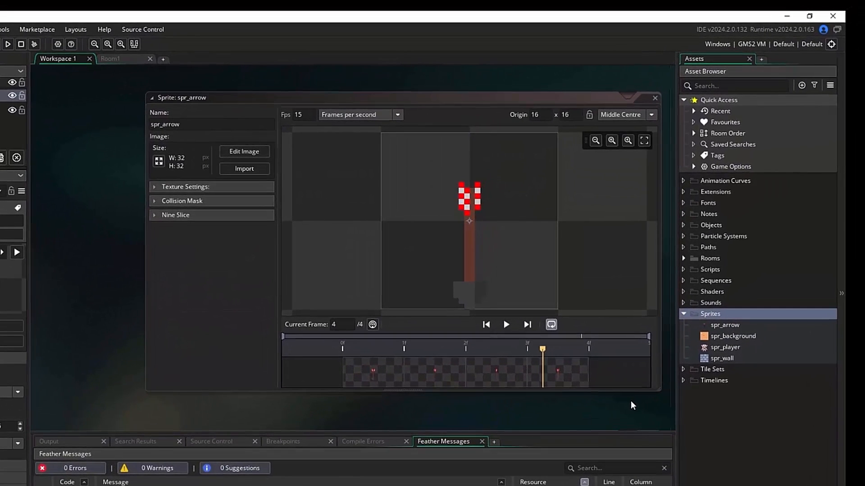
right_click(708, 313)
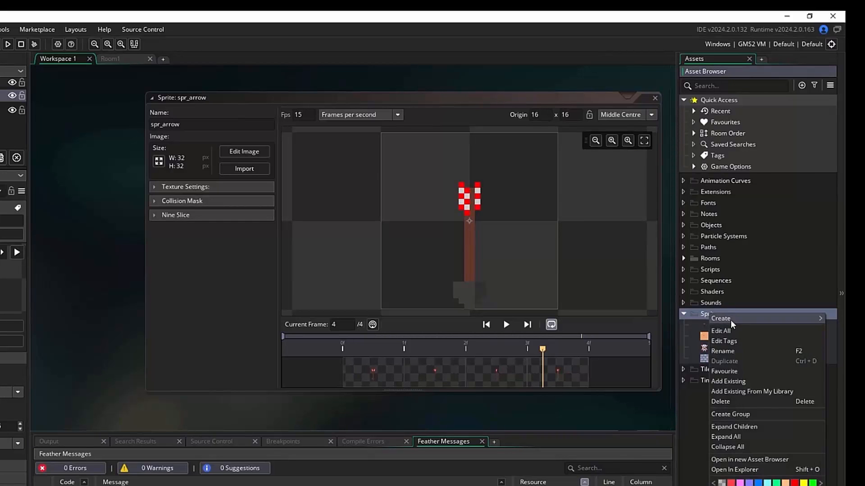
mouse_move(731, 320)
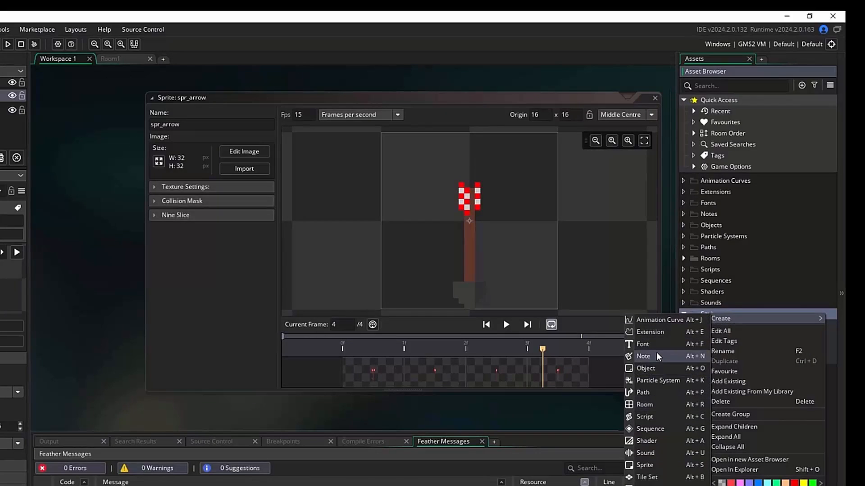
click(661, 466)
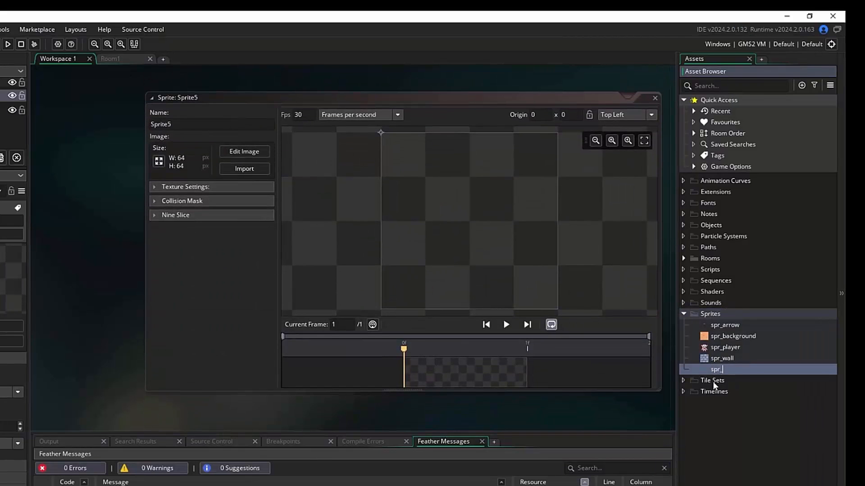
text(spr_custom_player)
key(Return)
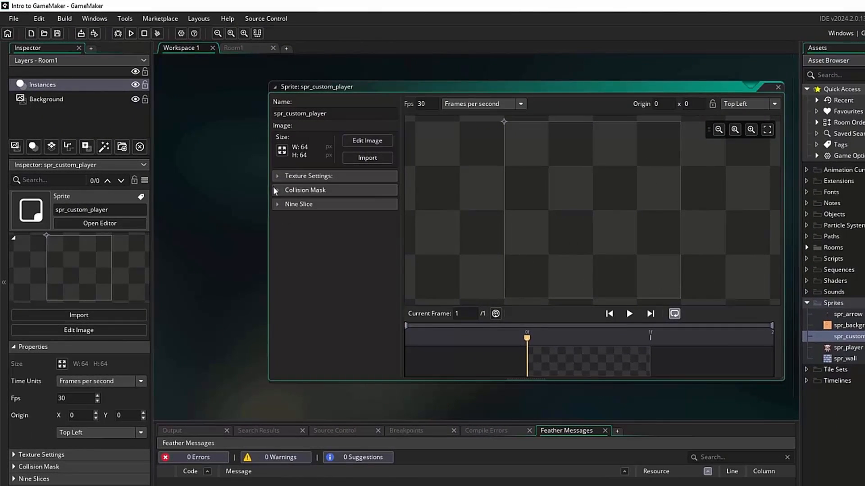
Scale the spr_custom_player image to 32 x 32 pixels, leaving the resize properties closed.
click(281, 151)
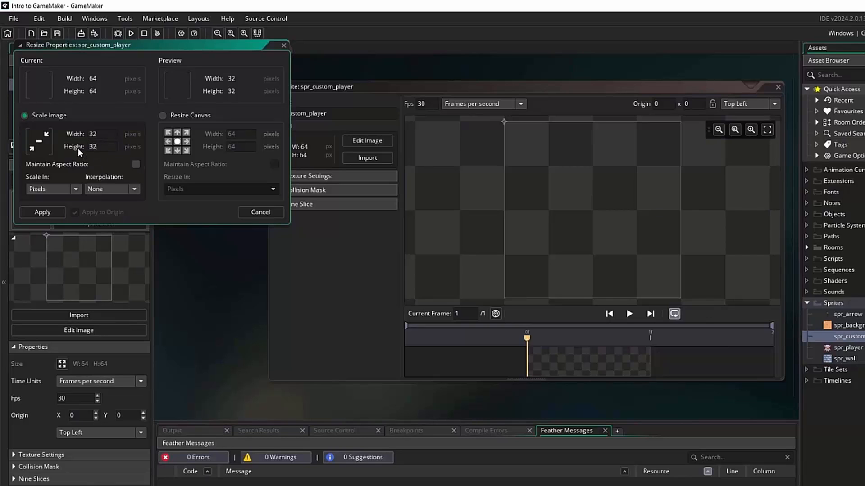
click(43, 213)
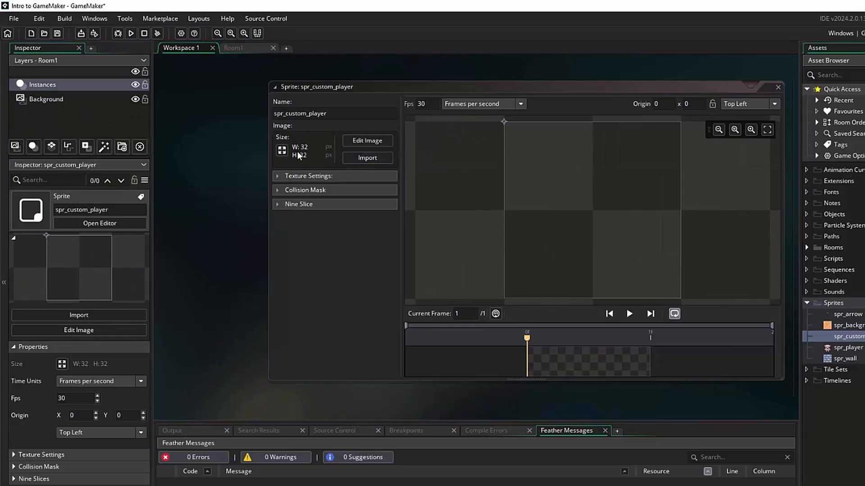
click(282, 150)
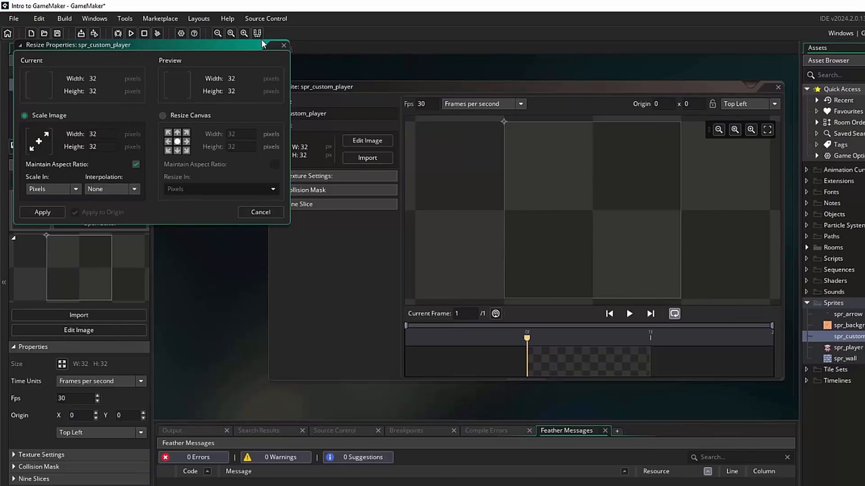
click(258, 212)
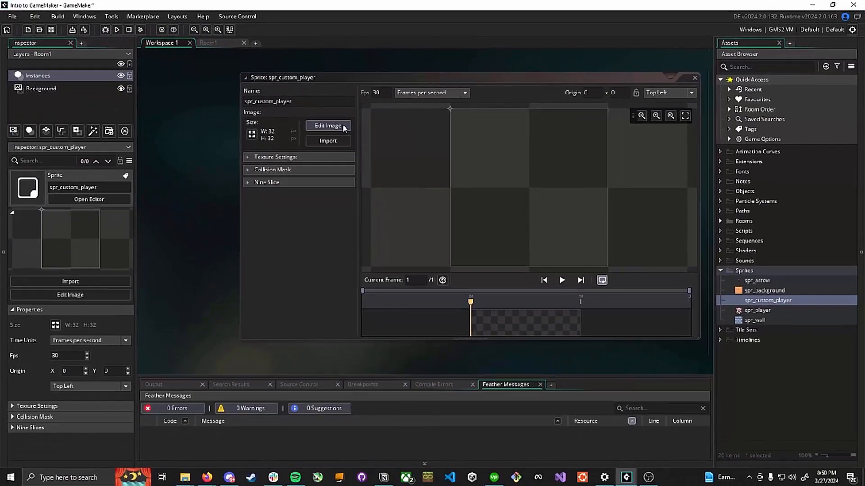
Open the spr_custom_player image for editing with its blank canvas in view.
click(328, 126)
scroll(455, 207, up, 2)
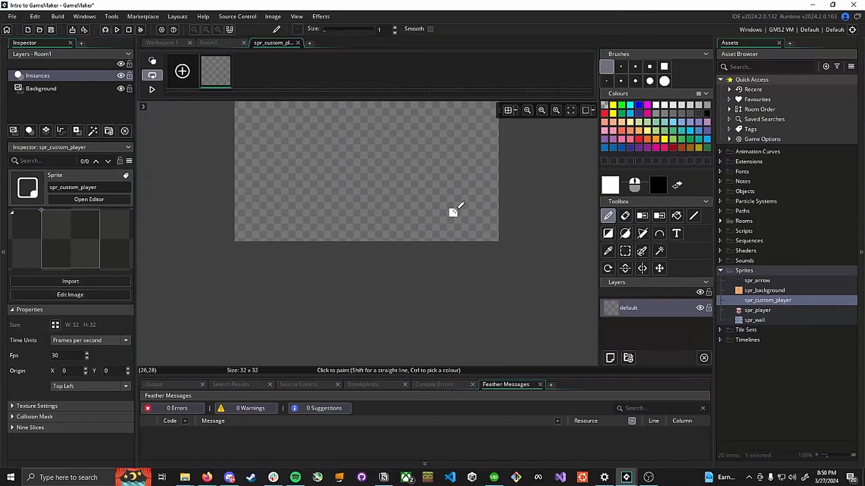
scroll(454, 210, down, 2)
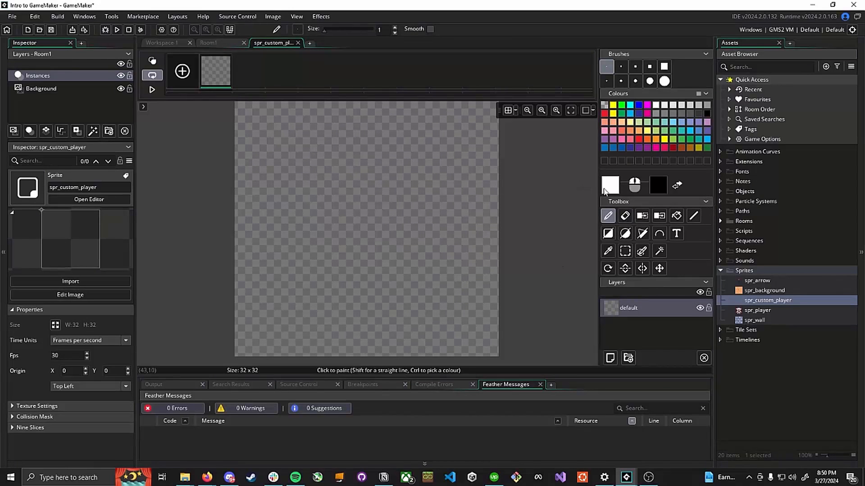
Try drawing freehand white outlines on the canvas with the Pencil tool and undo them.
mouse_move(263, 133)
mouse_down()
mouse_move(272, 123)
mouse_move(356, 180)
mouse_move(440, 168)
mouse_move(363, 275)
mouse_move(297, 190)
mouse_move(260, 238)
mouse_up()
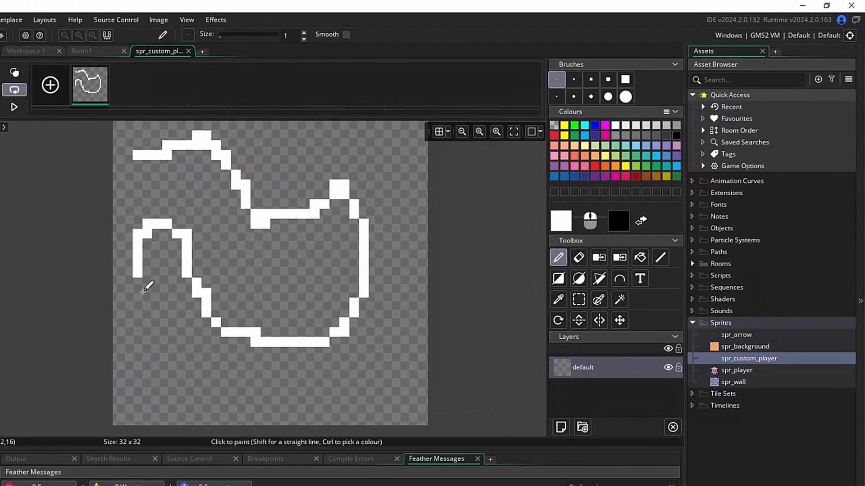
mouse_move(143, 291)
mouse_down()
mouse_move(338, 417)
mouse_move(406, 218)
mouse_move(247, 135)
mouse_move(227, 143)
mouse_up()
key(ctrl+z)
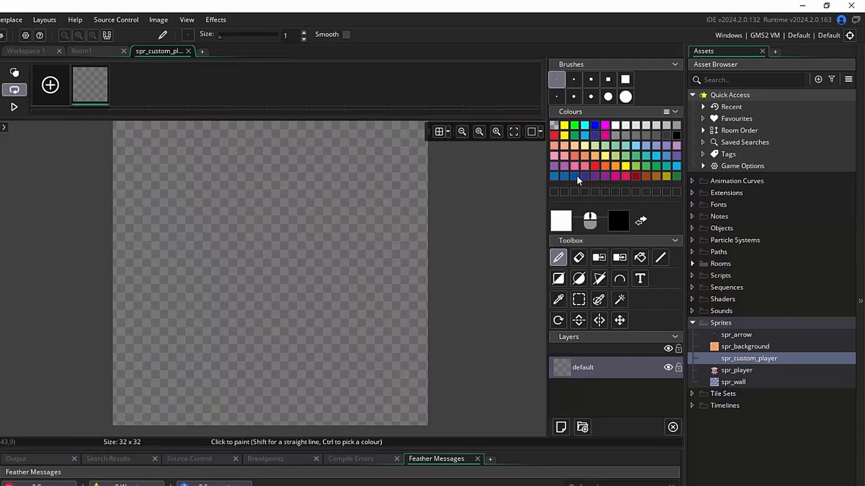
Try several palette colours in turn as the drawing colour, including orange, teal, brown and purple, ending with blue.
click(583, 152)
click(598, 155)
click(615, 156)
click(645, 156)
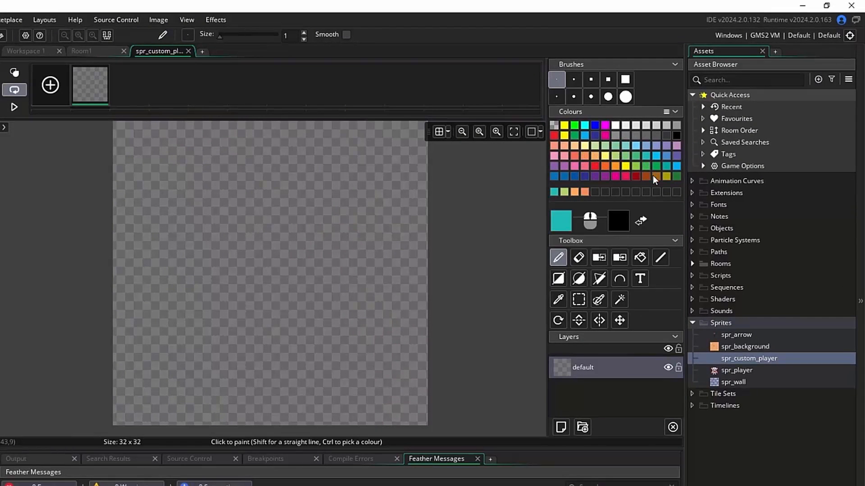
click(653, 175)
click(605, 175)
click(553, 176)
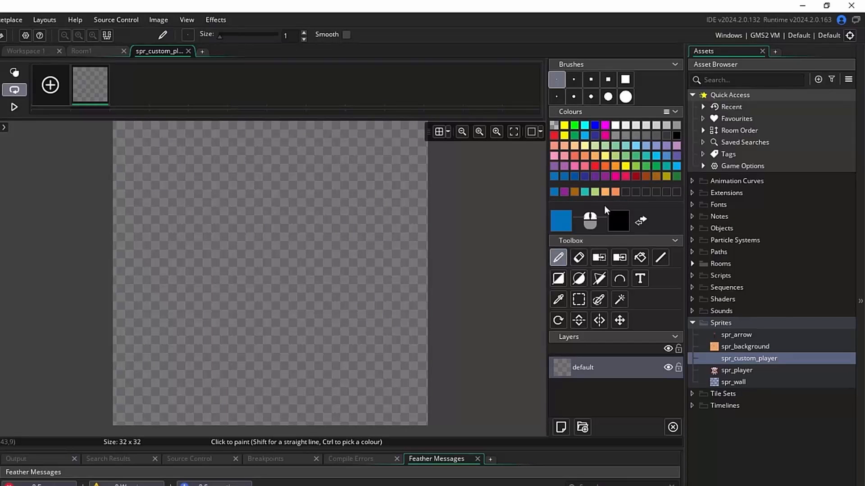
Choose a custom lighter blue as the drawing colour and scribble an open frame around a small rounded shape.
click(561, 221)
mouse_move(77, 185)
mouse_down()
mouse_move(91, 154)
mouse_move(65, 168)
mouse_move(90, 188)
mouse_move(129, 174)
mouse_move(73, 152)
mouse_move(326, 248)
mouse_move(285, 245)
mouse_move(306, 244)
mouse_up()
key(Escape)
Switch the drawing colour to green and sample the light blue back from the scribble with the Colour Picker.
click(635, 156)
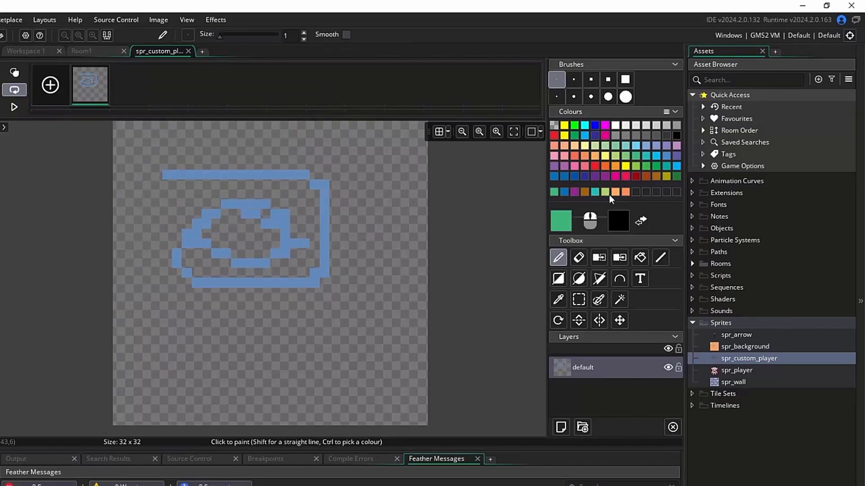
click(559, 300)
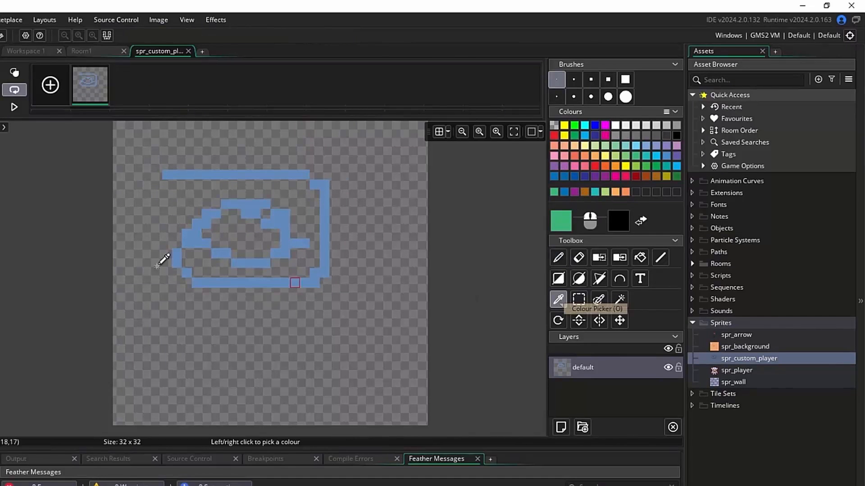
click(210, 211)
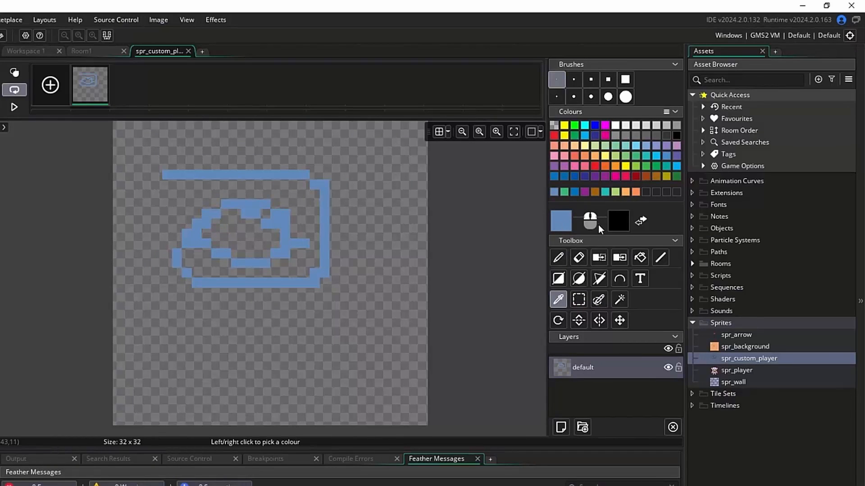
Erase parts of the light blue scribble with the Eraser, and try a pencil mark beside it before undoing the mark.
click(578, 258)
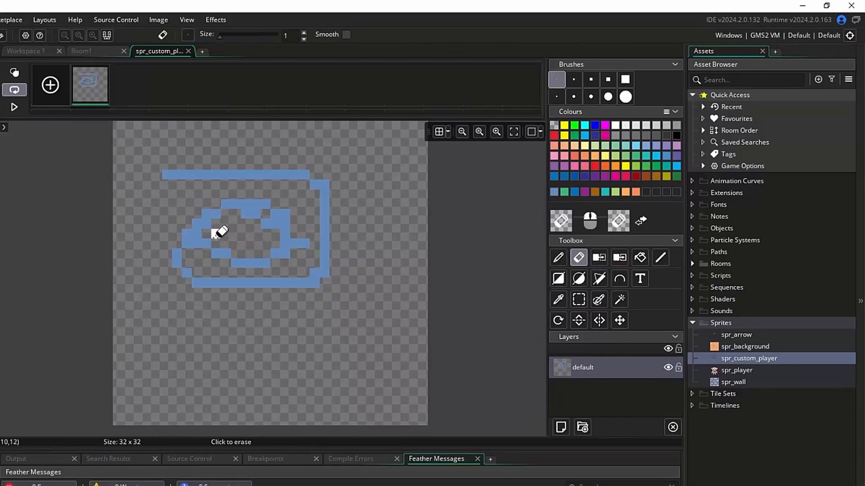
mouse_move(363, 223)
mouse_down()
mouse_move(163, 184)
mouse_move(108, 235)
mouse_move(246, 266)
mouse_move(512, 281)
mouse_up()
click(558, 258)
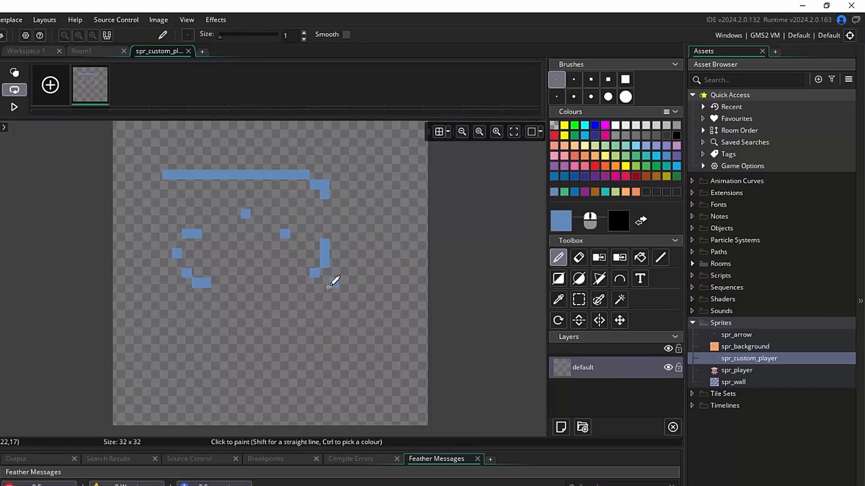
click(345, 225)
key(ctrl+z)
Try filling the canvas background with light blue using the Fill tool and undo the fill.
click(638, 259)
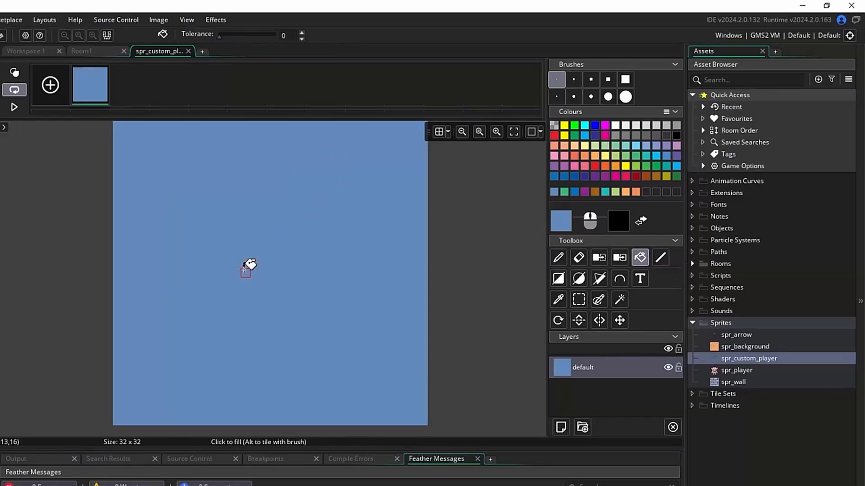
click(247, 265)
key(ctrl+z)
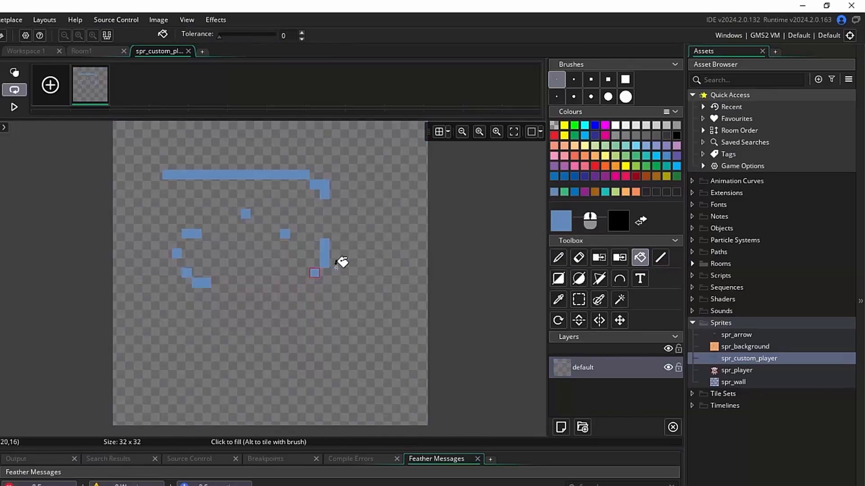
Outline a light green frame in the lower canvas with the Pencil, try the Fill tool inside it, and undo both.
click(615, 156)
click(558, 258)
mouse_move(353, 312)
mouse_down()
mouse_move(248, 366)
mouse_move(354, 316)
mouse_up()
click(639, 258)
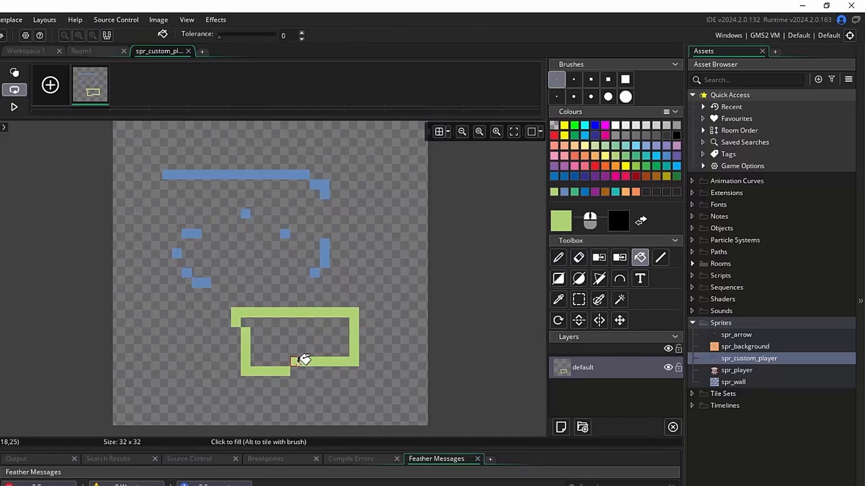
click(290, 332)
key(ctrl+z)
key(ctrl+z)
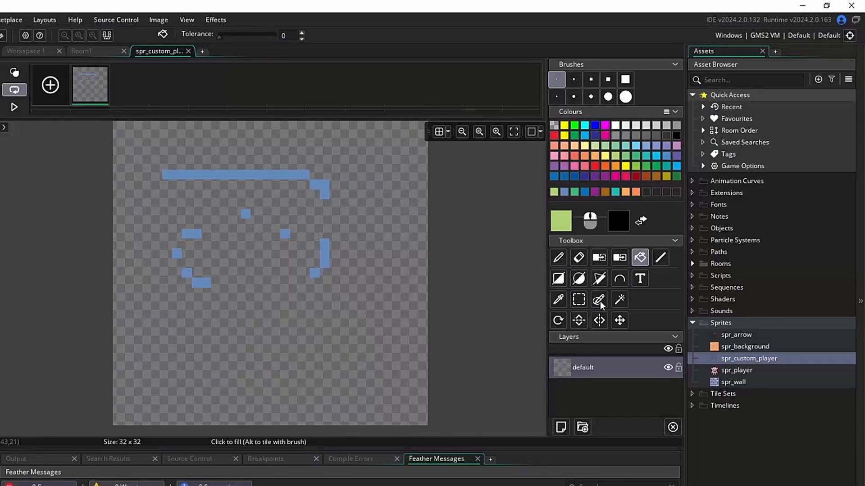
Draw a light green diagonal line with the Line tool and an outlined rectangle across the upper part of the canvas.
click(663, 258)
drag(402, 205, 245, 372)
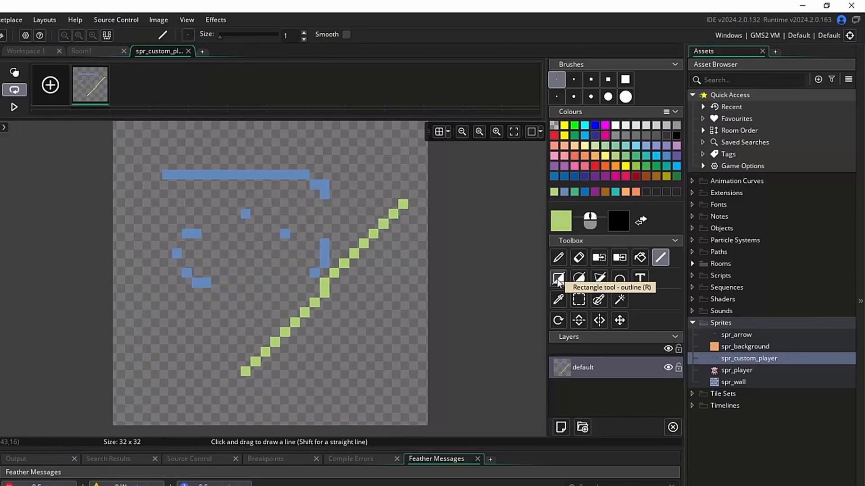
click(558, 278)
drag(157, 145, 393, 272)
Draw a filled light green rectangle over the canvas centre and a tall yellow ellipse outline over the canvas's left half.
click(559, 279)
drag(377, 210, 213, 364)
click(606, 156)
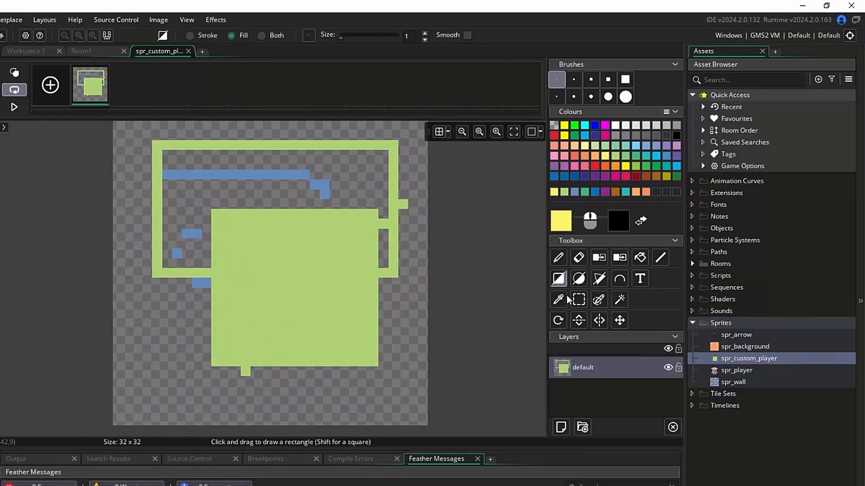
click(579, 278)
mouse_move(163, 151)
mouse_down()
mouse_move(404, 369)
mouse_move(327, 402)
mouse_move(268, 399)
mouse_move(293, 417)
mouse_up()
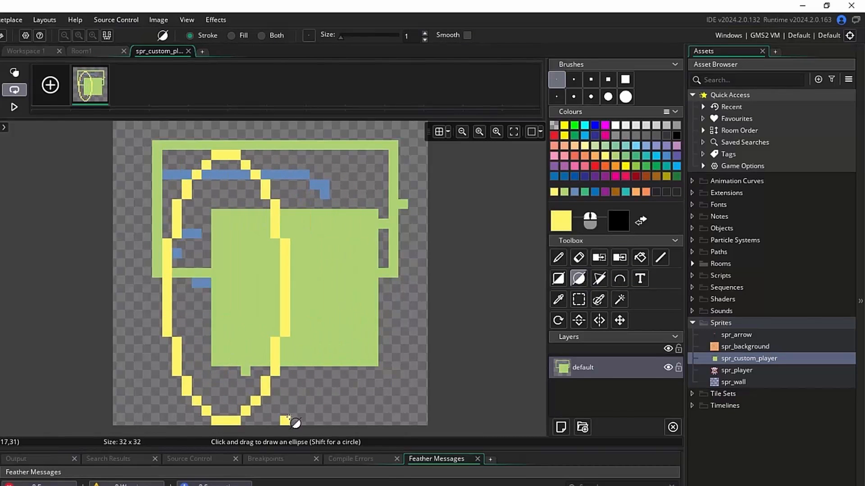
Try plotting a blue outline with many scattered, crossing points over the drawing using the Polygon tool.
click(600, 279)
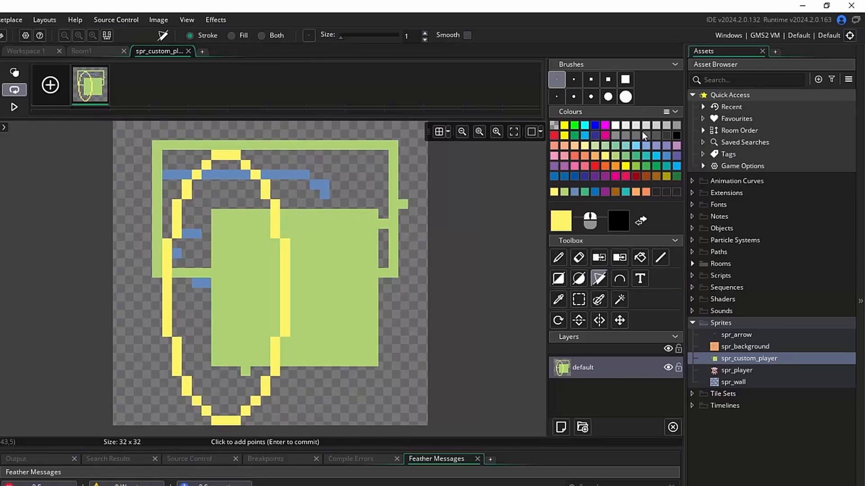
click(595, 125)
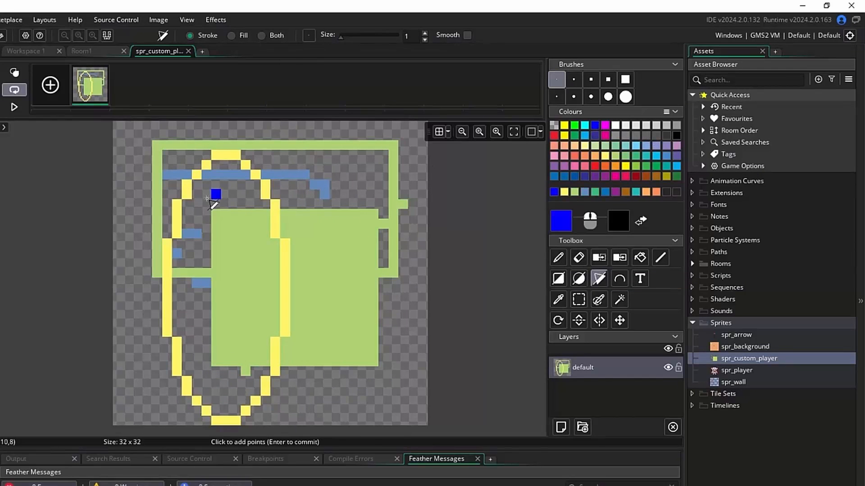
click(296, 144)
click(364, 244)
click(300, 301)
click(170, 332)
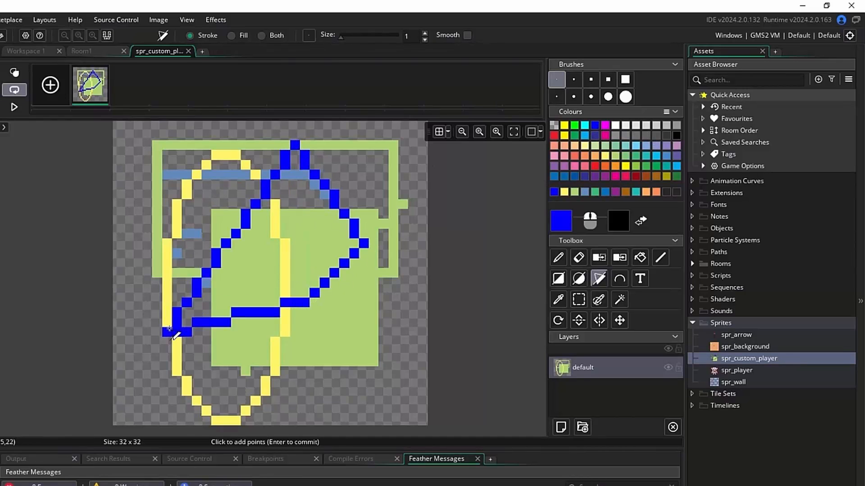
click(342, 381)
click(410, 272)
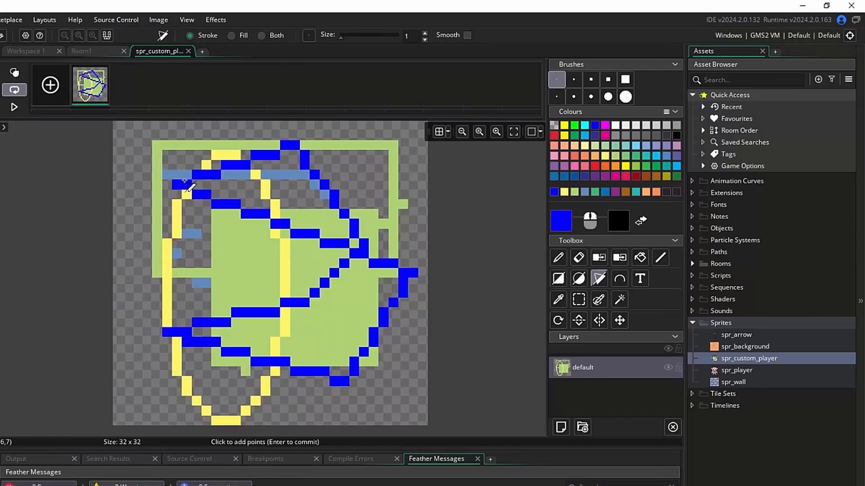
click(205, 296)
click(216, 134)
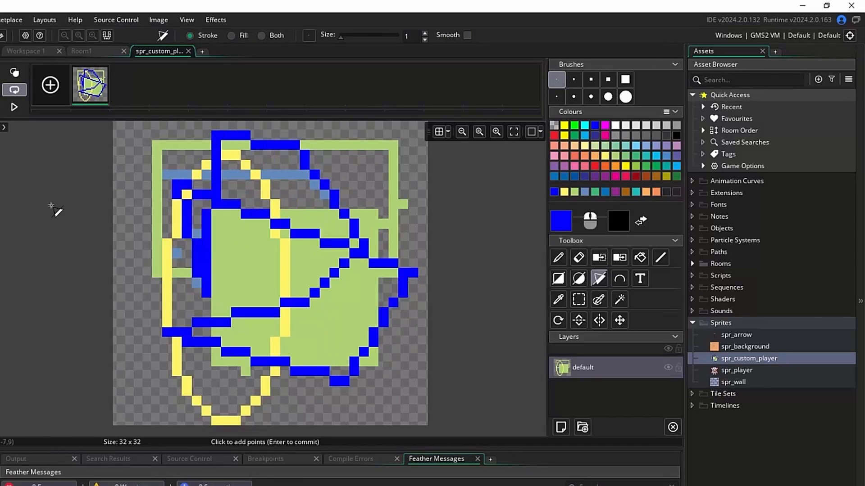
click(382, 166)
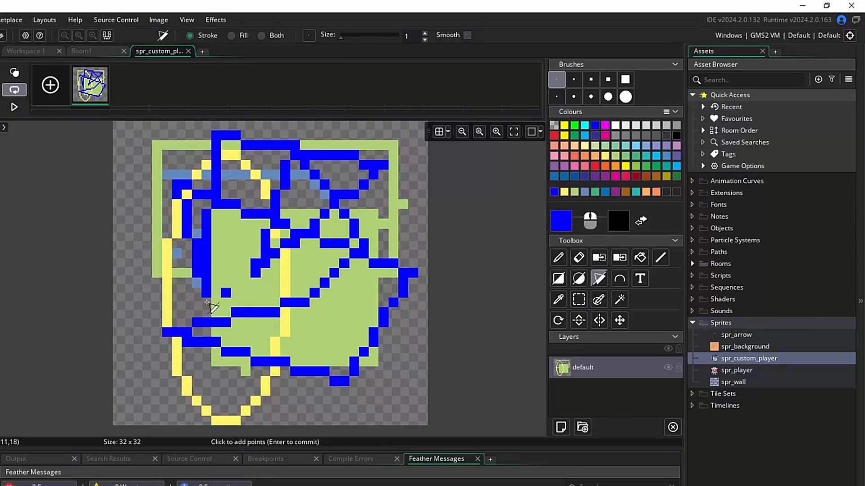
Undo all the blue polygon points so none of the polygon is left on the canvas.
key(ctrl+z)
key(ctrl+z)
key(ctrl+z)
key(ctrl+z)
key(ctrl+z)
key(ctrl+z)
key(ctrl+z)
key(ctrl+z)
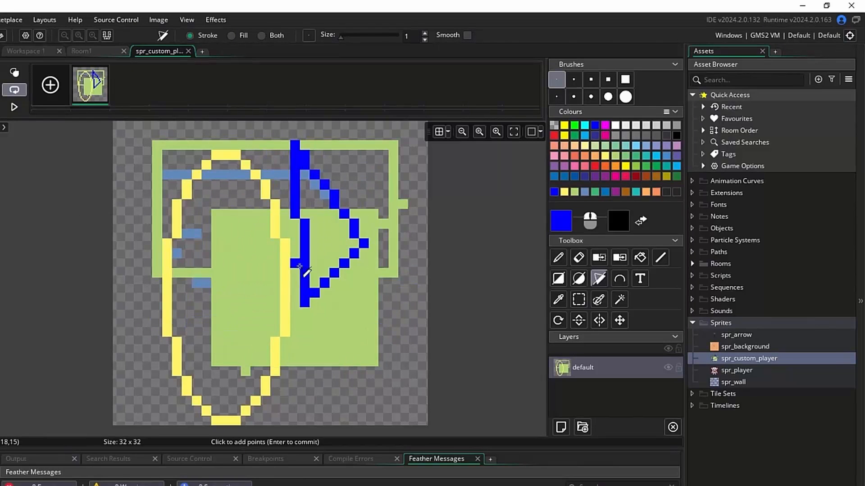
key(ctrl+z)
key(ctrl+z)
key(ctrl+z)
key(ctrl+z)
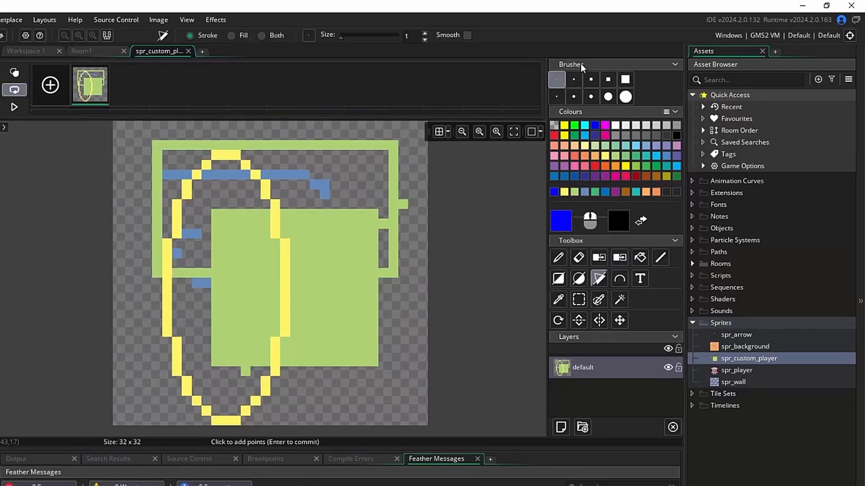
Paint a broad blue band across the upper half of the canvas with the Pencil and the size 15 square brush.
click(558, 259)
click(625, 80)
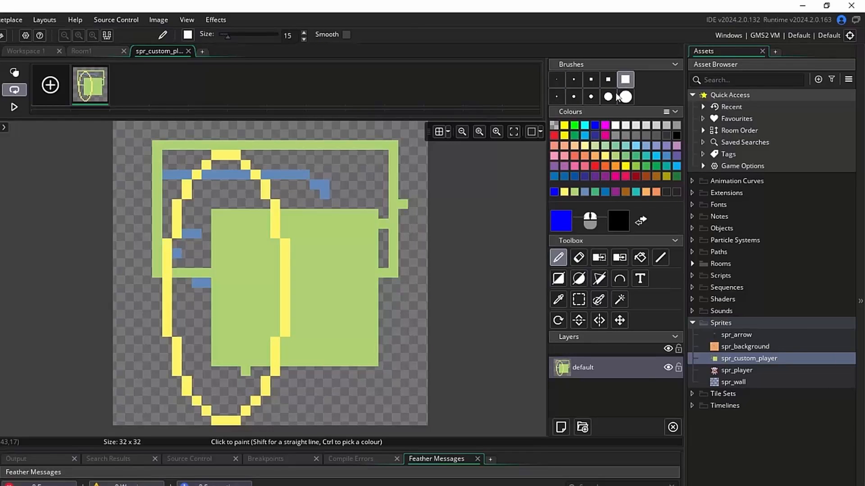
drag(342, 213, 212, 209)
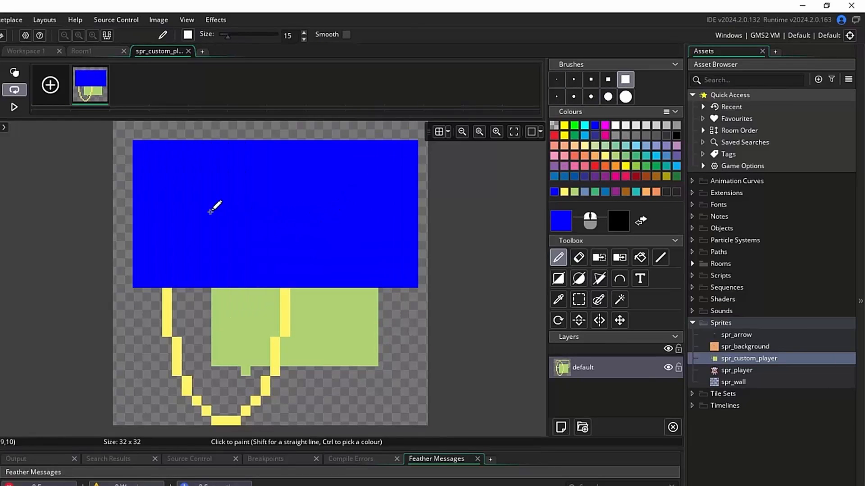
Stamp six orange dots down both sides of the drawing with the size 7 round brush, and enlarge the brush to 9.
click(613, 165)
click(590, 96)
click(334, 184)
click(210, 190)
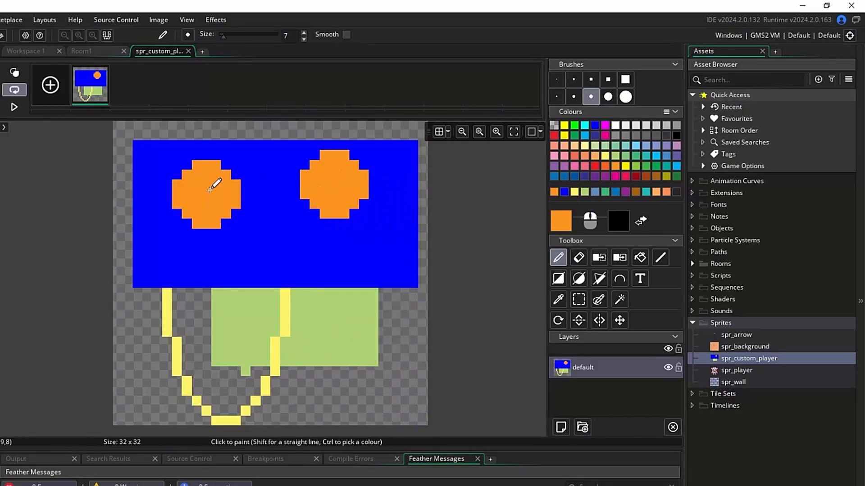
click(207, 332)
click(329, 331)
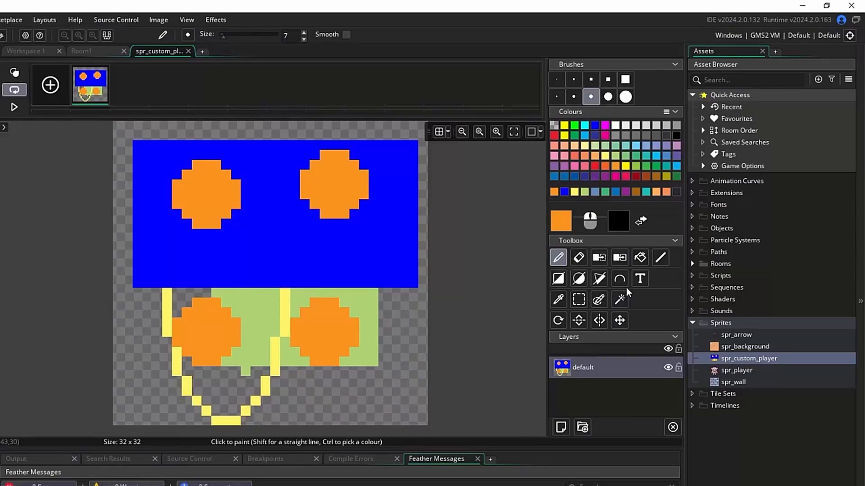
click(354, 263)
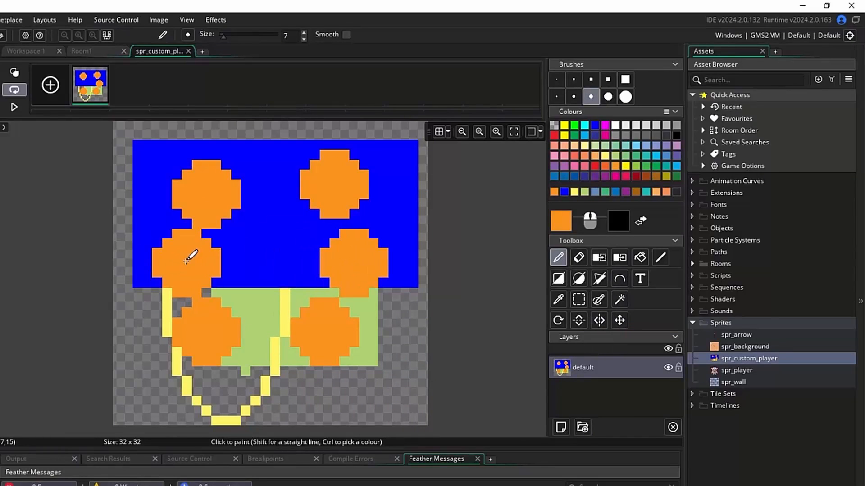
click(186, 262)
scroll(473, 297, up, 2)
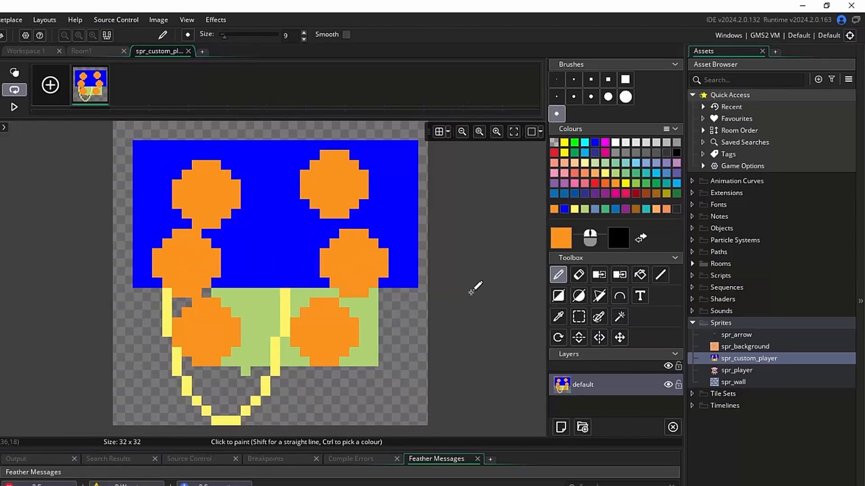
Turn on the canvas grid and try a spacing of 4 in X and Y before changing both to 8.
click(449, 132)
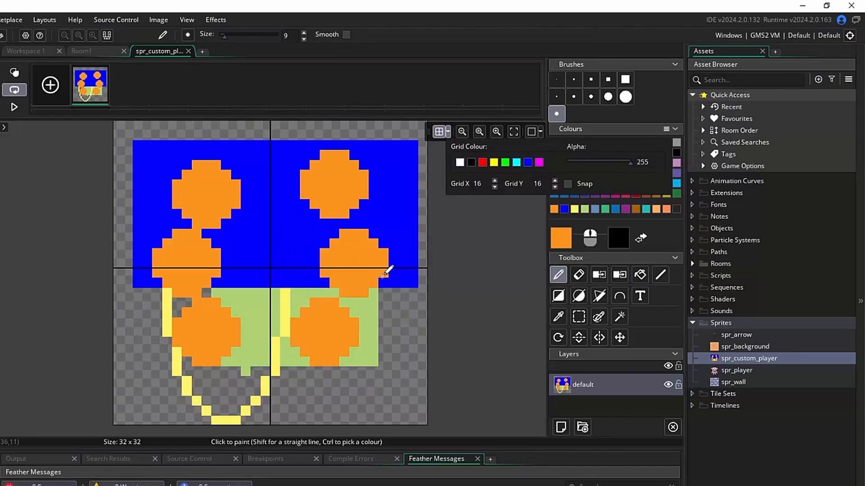
click(474, 184)
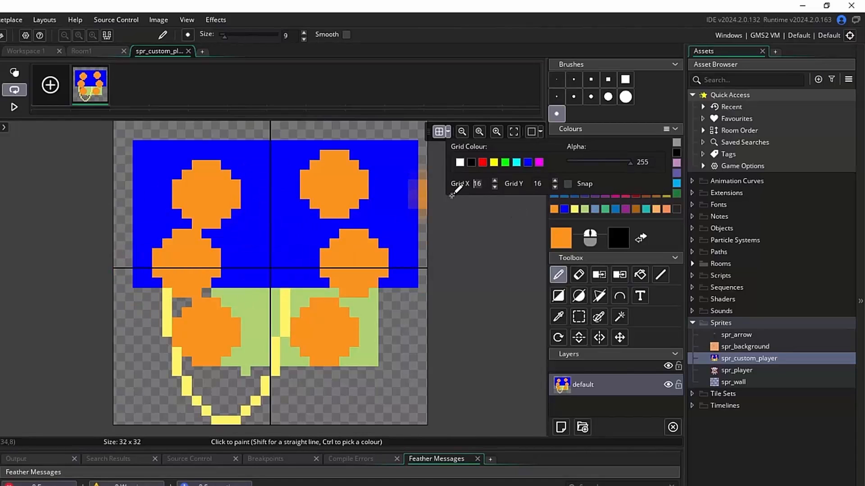
text(4)
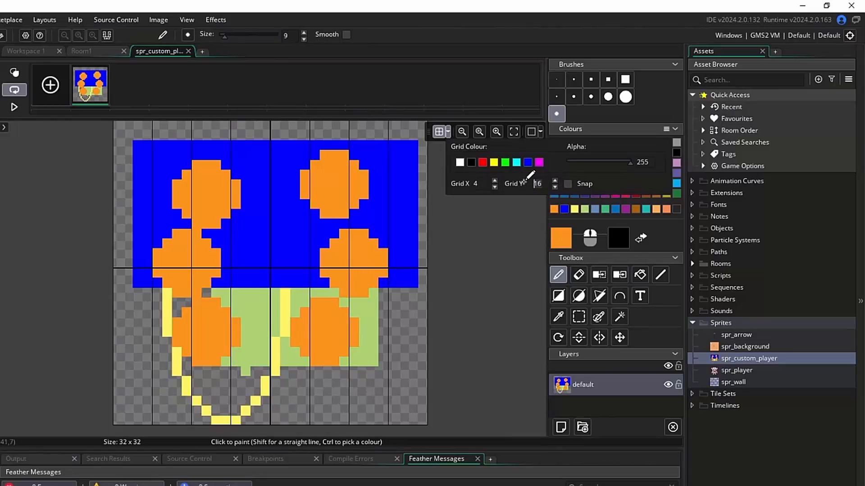
text(4)
Draw a large bright green ellipse outline over the dots, reaching from the upper left dot to near the canvas's lower right corner.
click(578, 296)
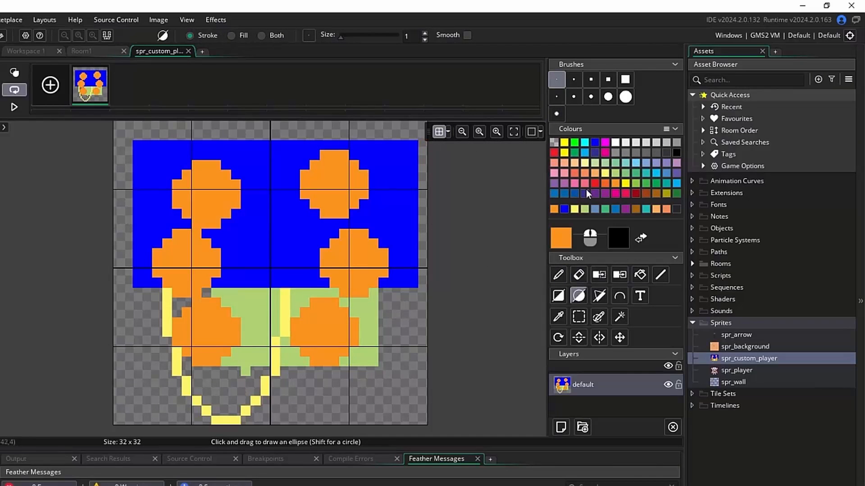
click(574, 143)
drag(184, 181, 352, 351)
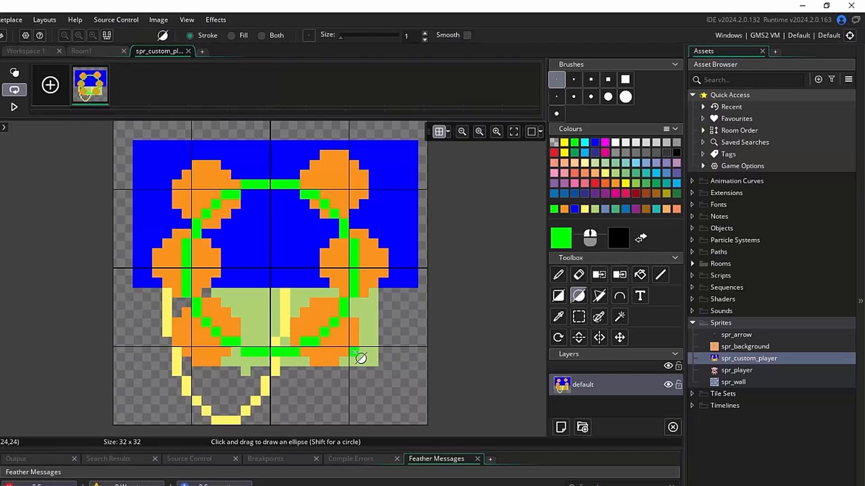
drag(355, 356, 406, 412)
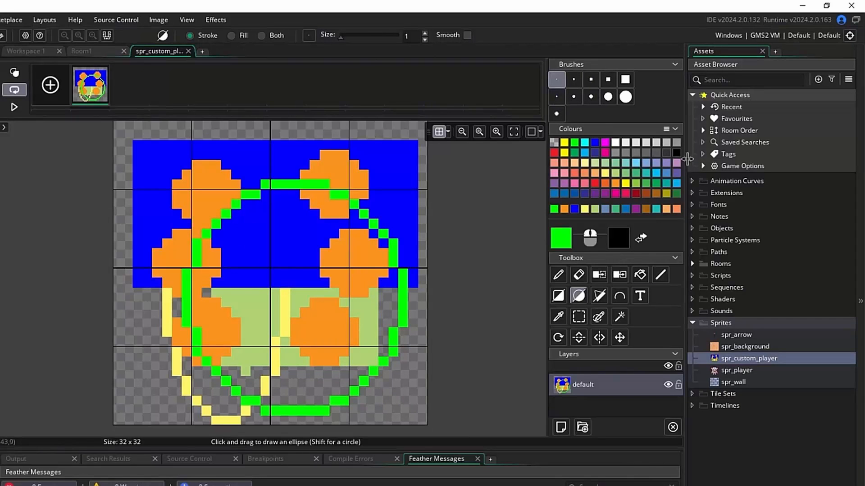
Select a rectangular area around the middle of the drawing, try moving it, and clear the selection.
click(578, 316)
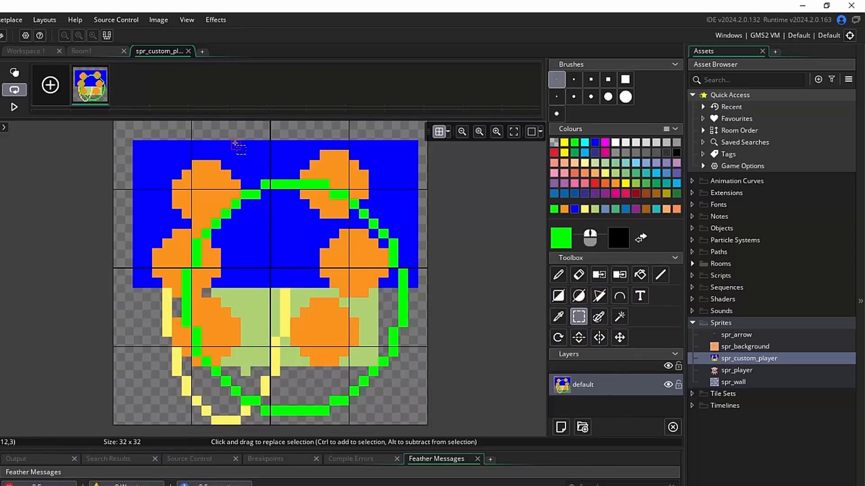
drag(194, 140, 345, 345)
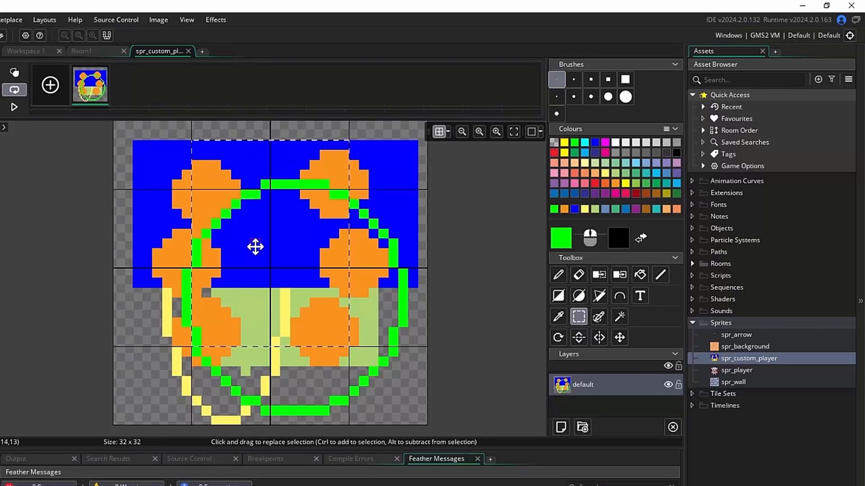
mouse_move(272, 214)
mouse_down()
mouse_move(164, 266)
mouse_move(252, 321)
mouse_move(170, 204)
mouse_move(271, 215)
mouse_move(258, 282)
mouse_move(283, 222)
mouse_up()
click(372, 322)
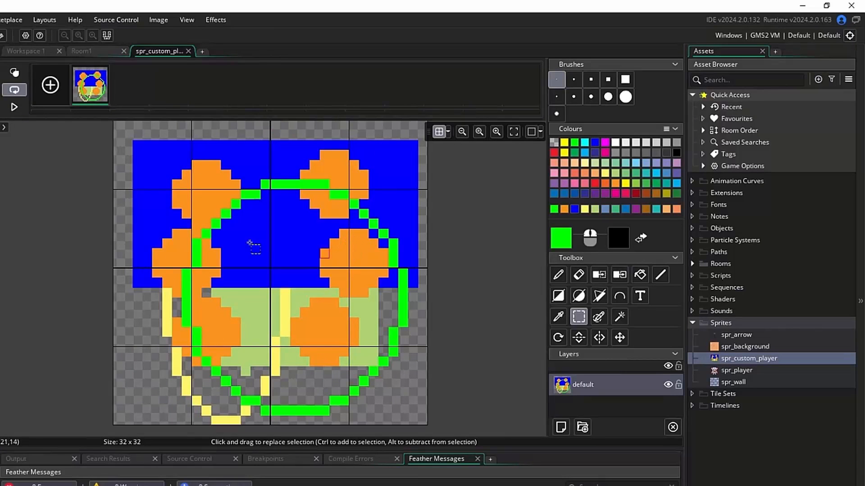
Add six blank frames after the drawn frame of the sprite.
click(48, 93)
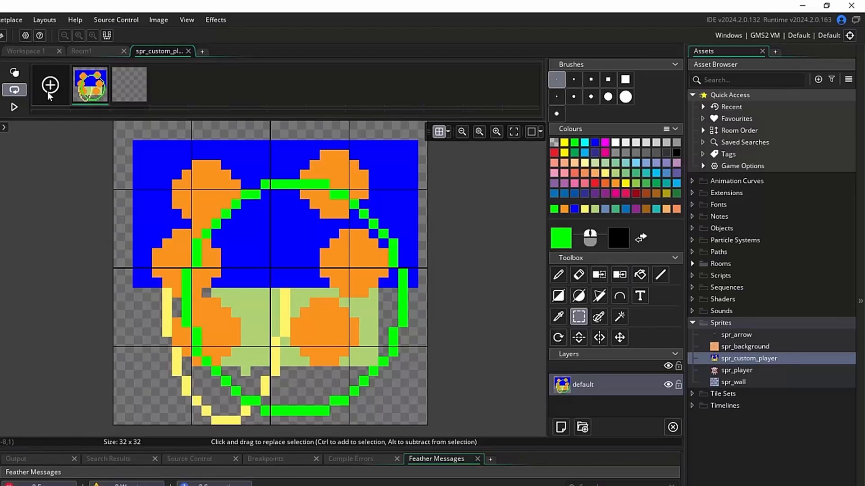
click(48, 93)
click(48, 93)
click(48, 93)
click(48, 93)
click(48, 92)
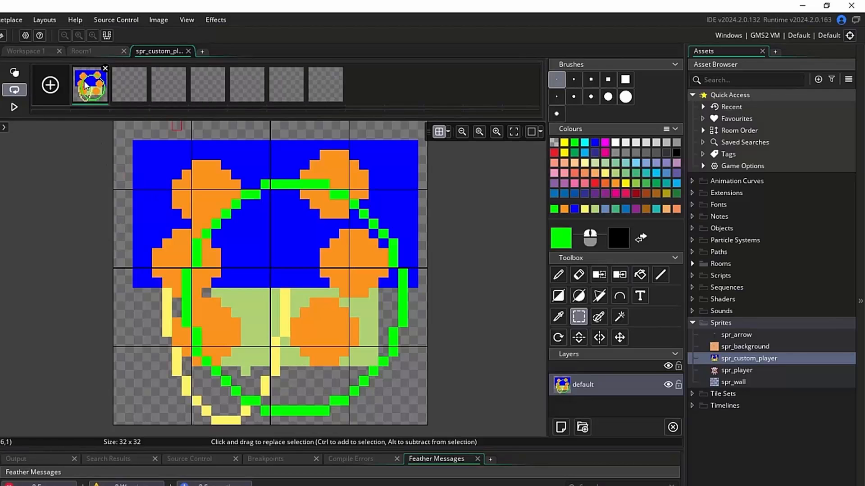
Duplicate the drawn first frame three times.
click(128, 98)
click(93, 95)
key(ctrl+d)
key(ctrl+d)
key(ctrl+d)
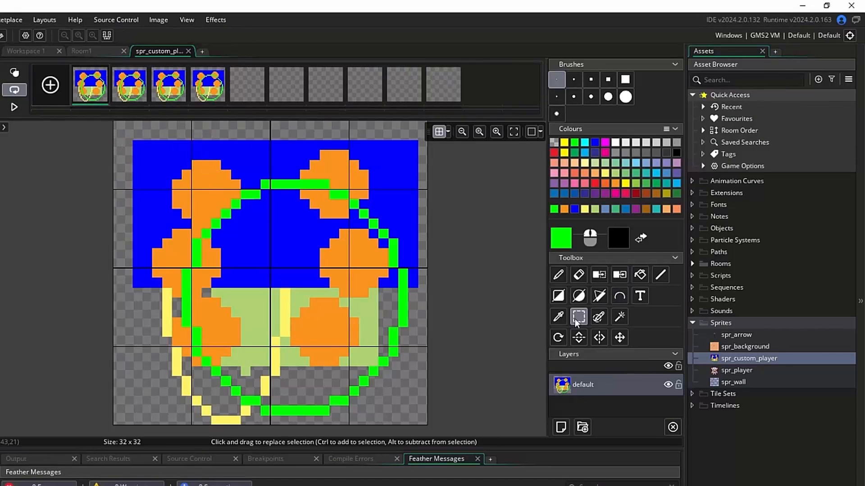
Make a custom brush from a selection of the whole canvas and stamp it onto the first blank frame.
drag(120, 122, 422, 418)
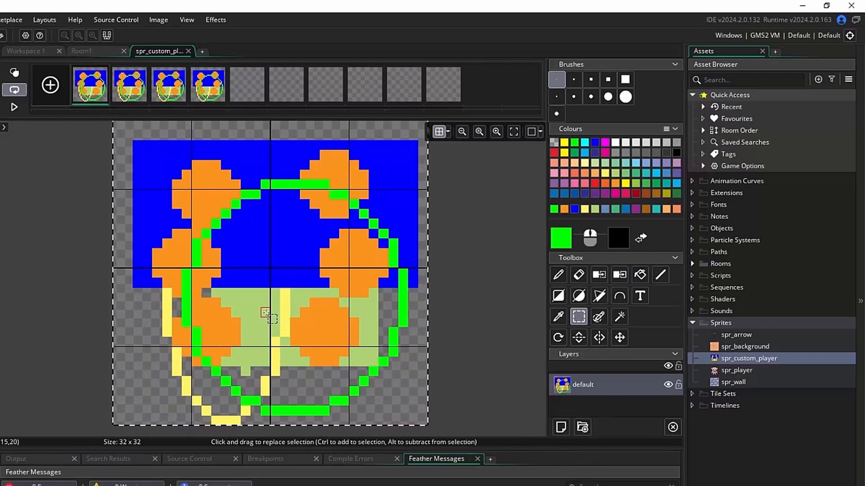
key(ctrl+b)
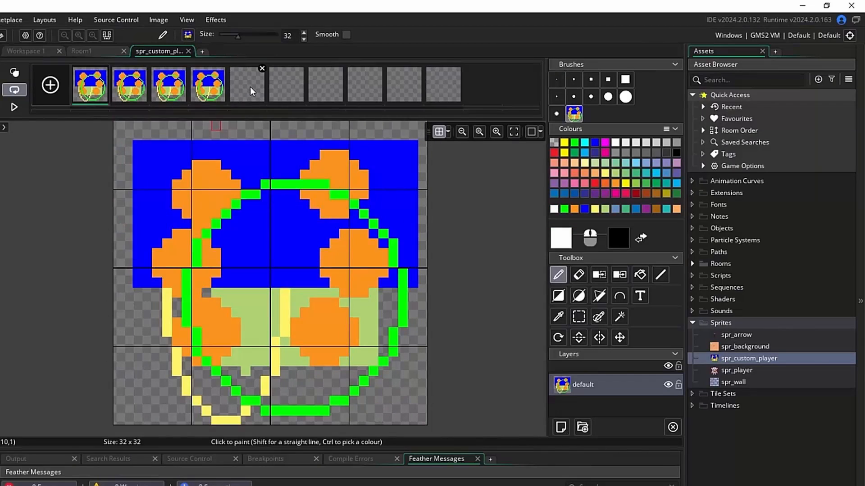
click(249, 93)
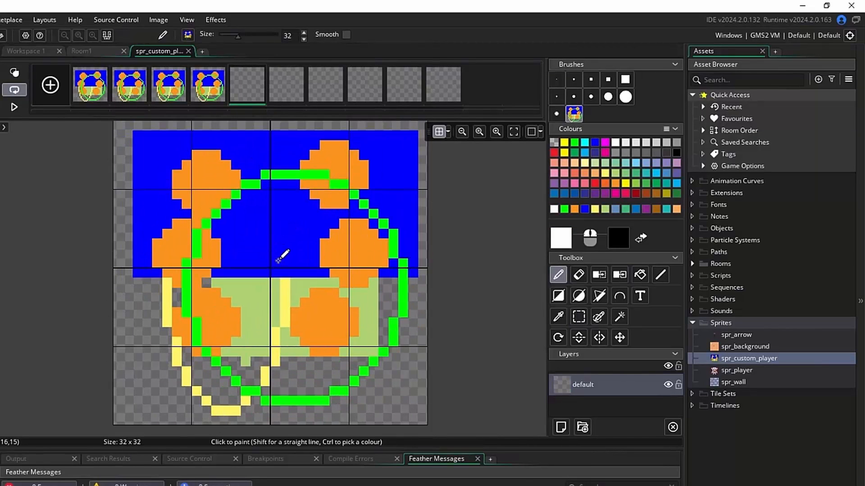
click(282, 257)
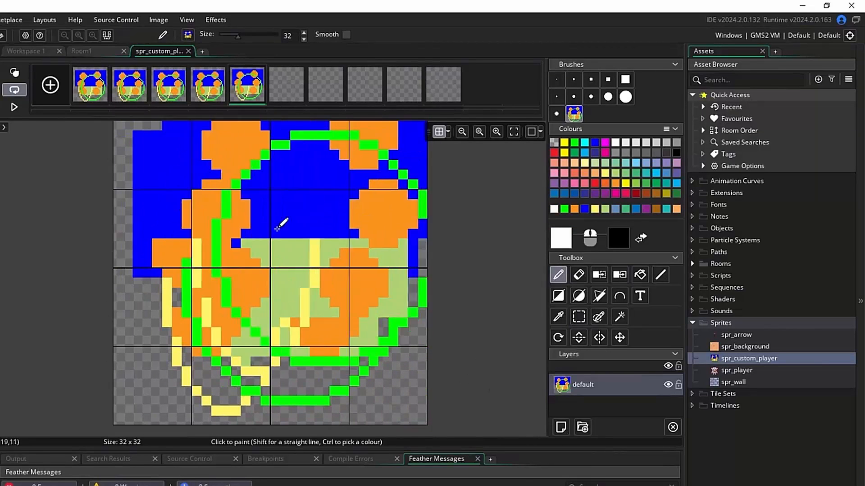
Paint across the first frame after the duplicated ones with the custom brush, smearing the stamped drawing over the canvas.
drag(338, 220, 196, 282)
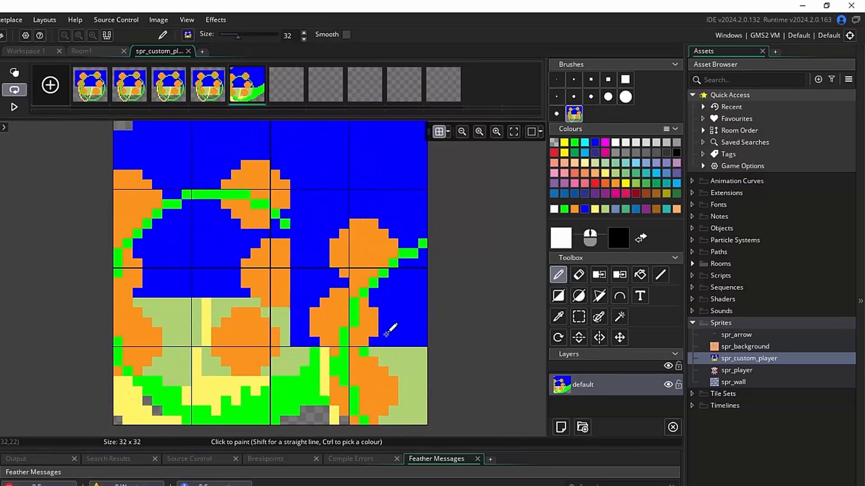
mouse_move(310, 311)
mouse_down()
mouse_move(159, 314)
mouse_move(78, 357)
mouse_move(254, 169)
mouse_move(499, 180)
mouse_move(440, 217)
mouse_move(150, 281)
mouse_move(354, 317)
mouse_move(179, 177)
mouse_move(353, 328)
mouse_move(279, 234)
mouse_move(616, 369)
mouse_up()
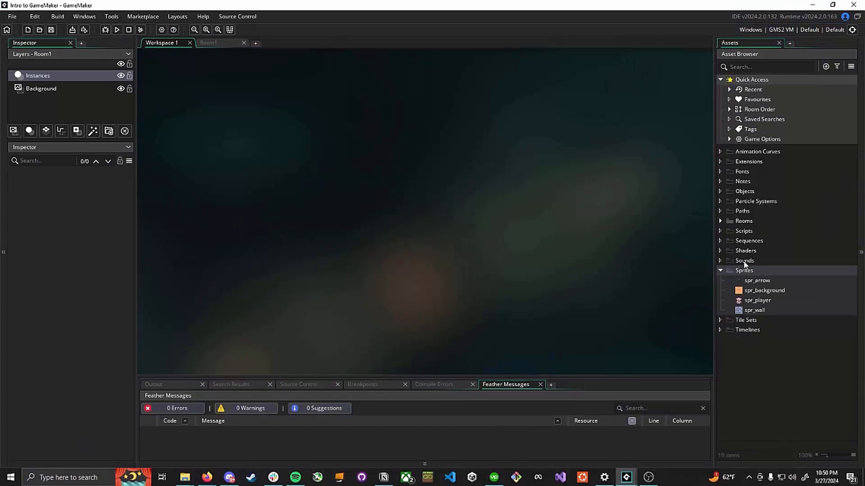
Create a new sound asset in the Sounds group and name it sfx_bgmusic.
right_click(766, 262)
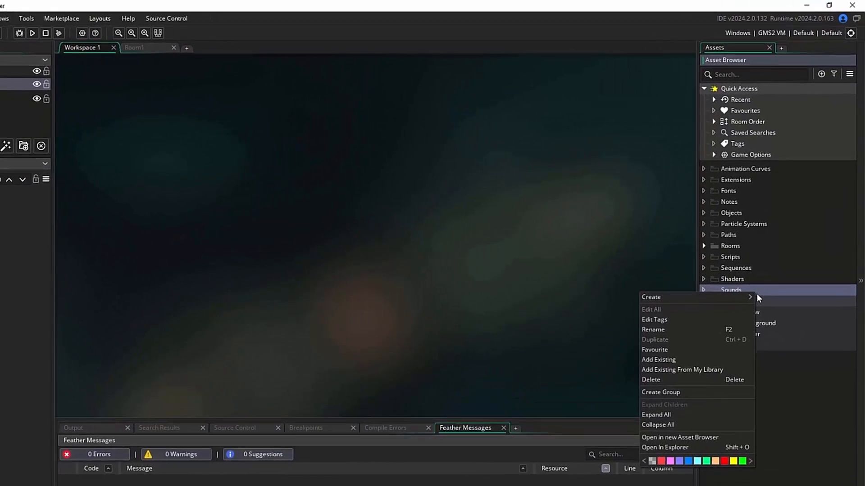
mouse_move(731, 275)
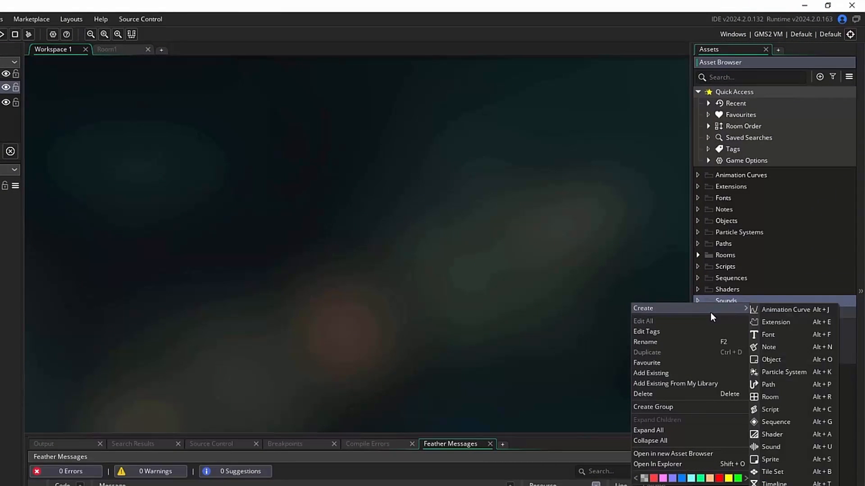
click(789, 447)
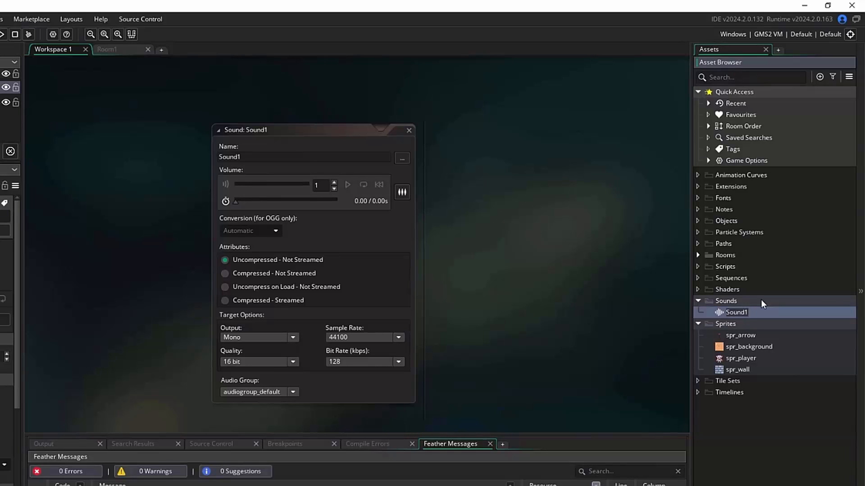
text(sfx_bgmusic)
key(Return)
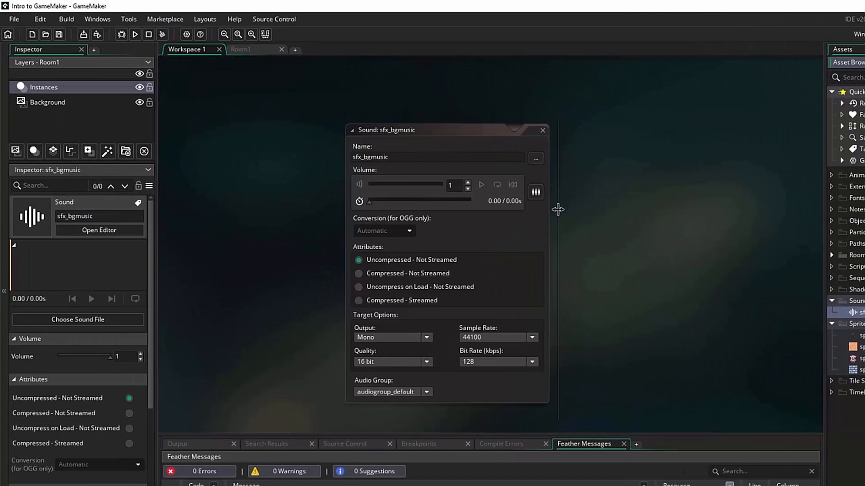
Load the Background_Music audio file into sfx_bgmusic and set its output to Stereo.
click(536, 159)
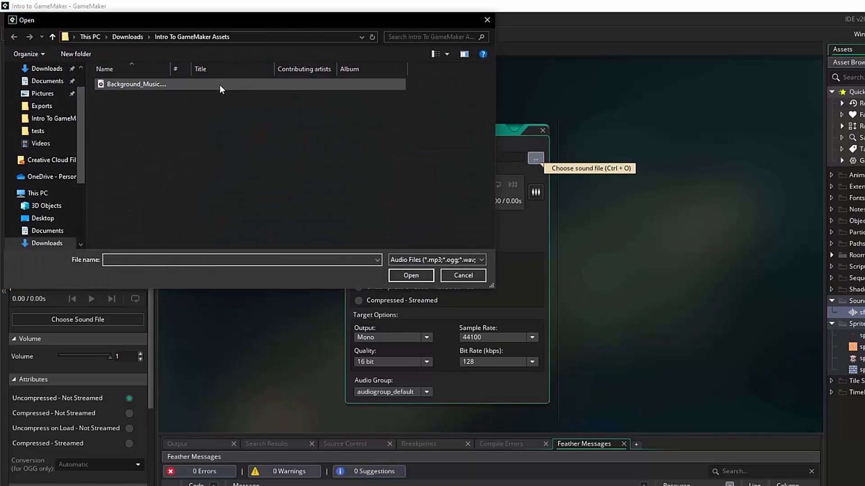
double_click(220, 85)
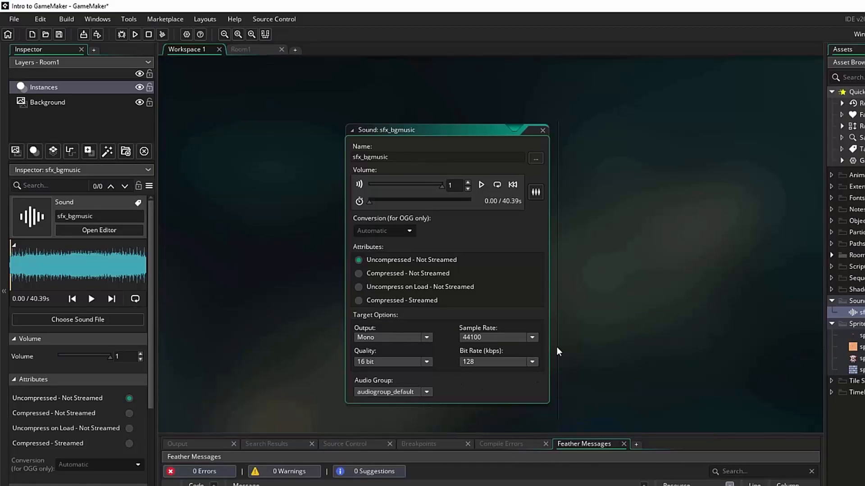
click(426, 338)
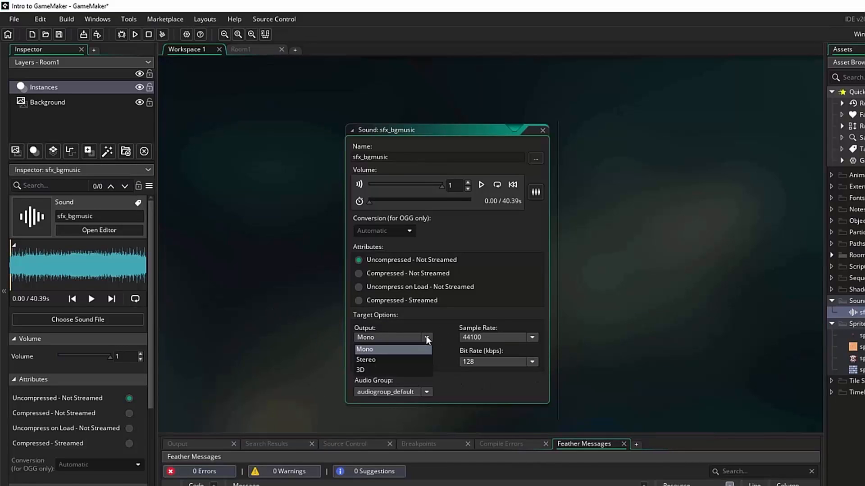
click(414, 359)
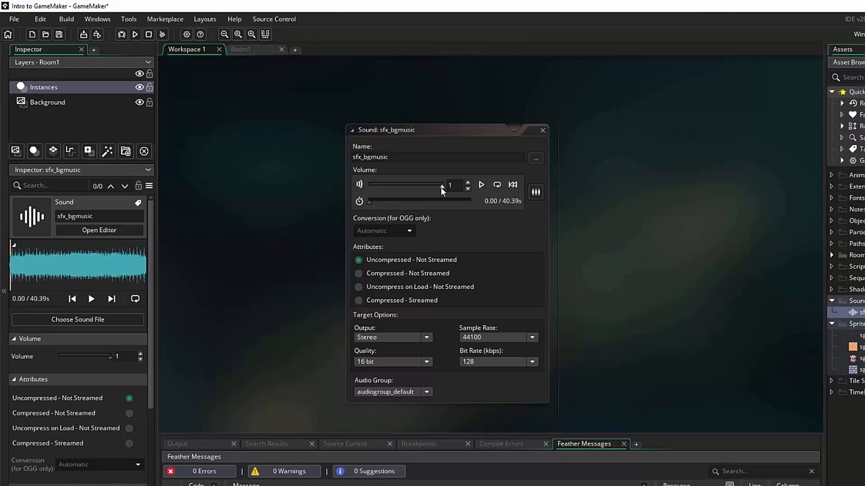
Lower the volume of sfx_bgmusic to 0.51 and preview the sound briefly.
drag(441, 188, 407, 187)
click(482, 184)
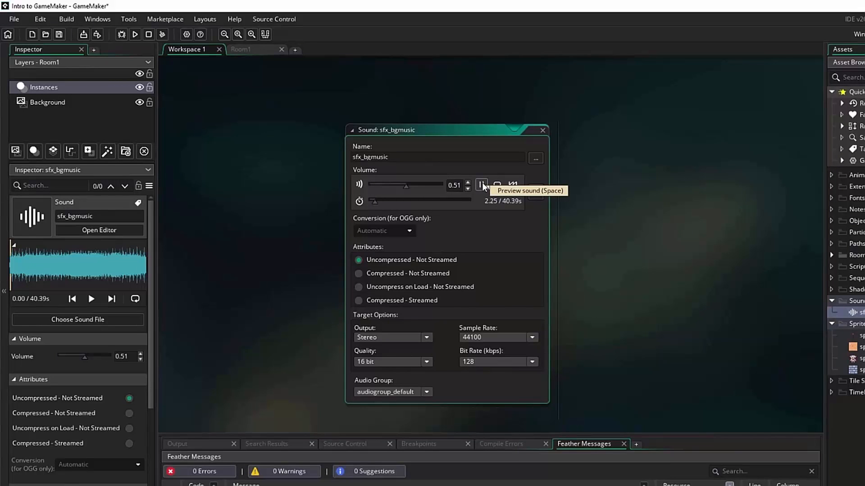
click(482, 184)
Set the volume of sfx_bgmusic to 0.25 and preview the music from the beginning.
drag(404, 185, 387, 185)
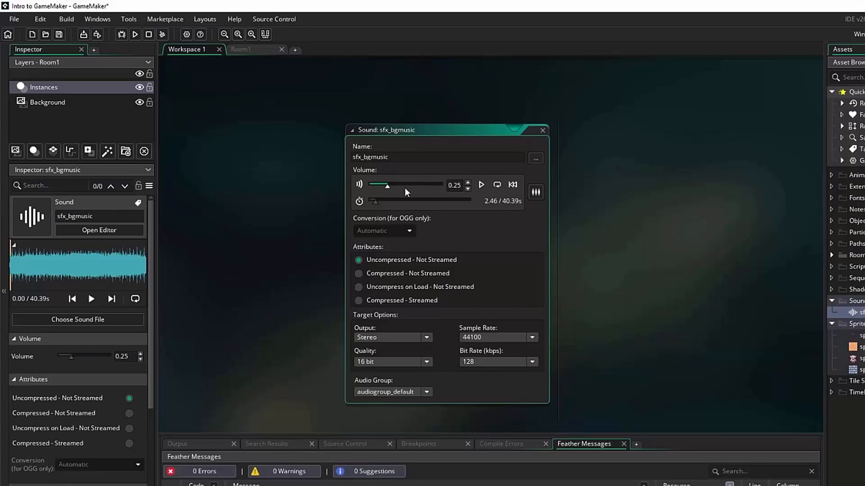
click(512, 185)
click(480, 183)
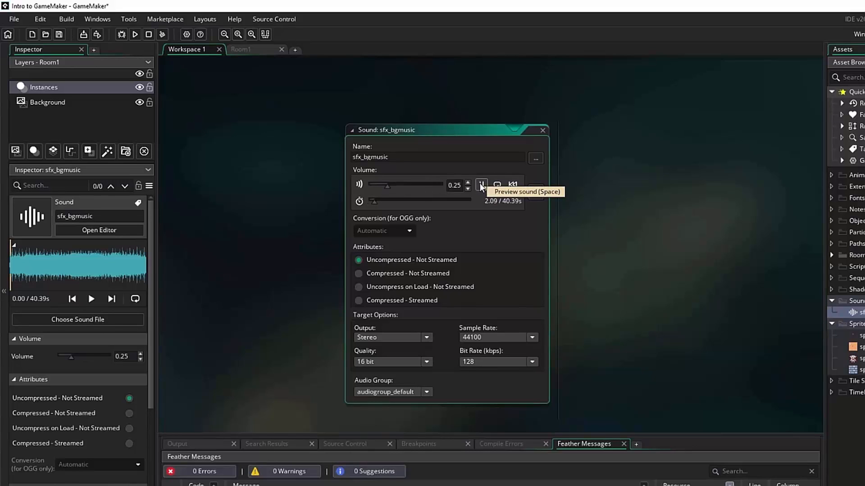
click(481, 185)
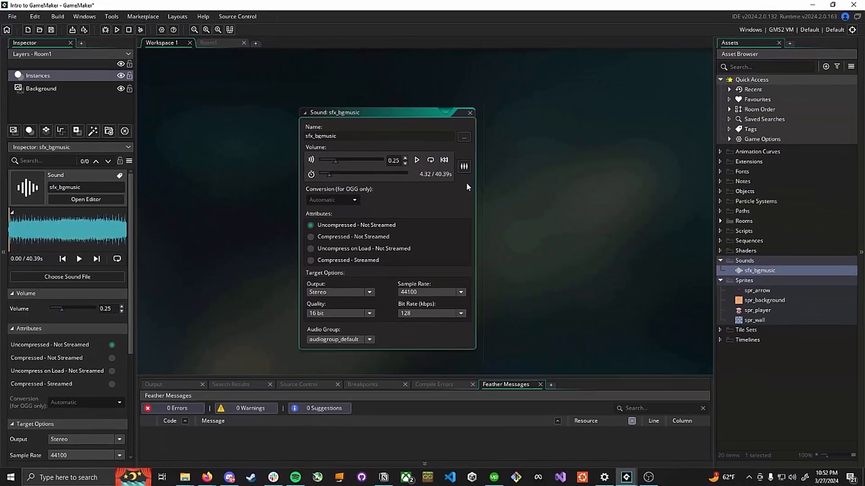
click(523, 192)
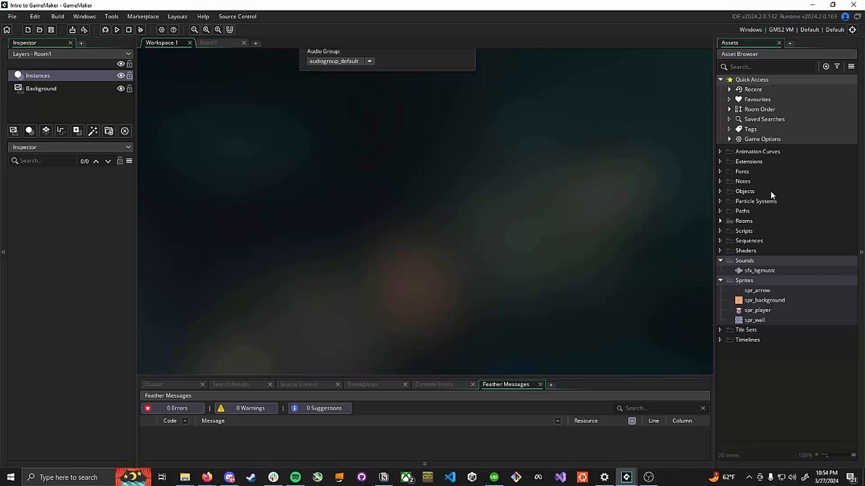
Create a new object in the Objects group and name it obj_player.
right_click(770, 193)
mouse_move(761, 196)
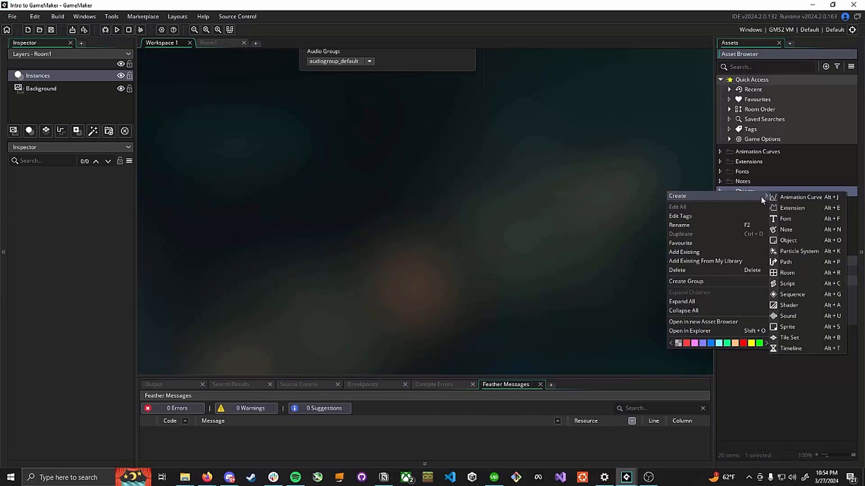
click(789, 241)
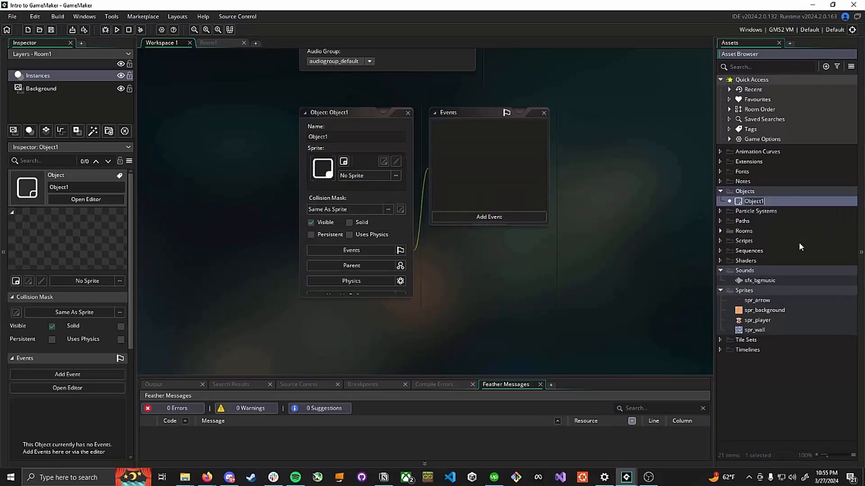
click(582, 259)
drag(346, 136, 277, 136)
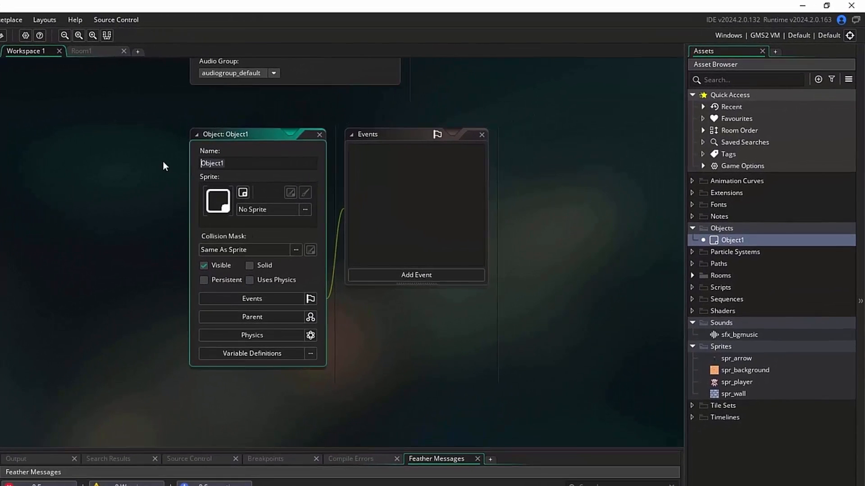
text(obj_player)
key(Return)
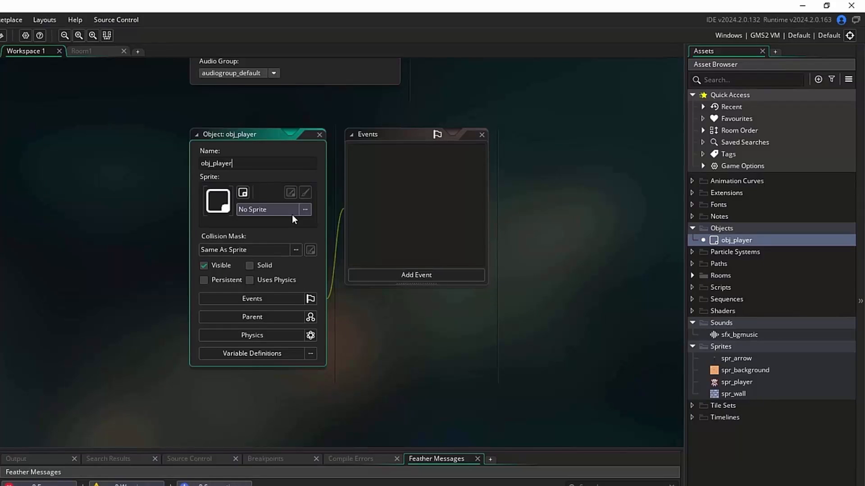
Assign the spr_player sprite to the obj_player object.
click(292, 214)
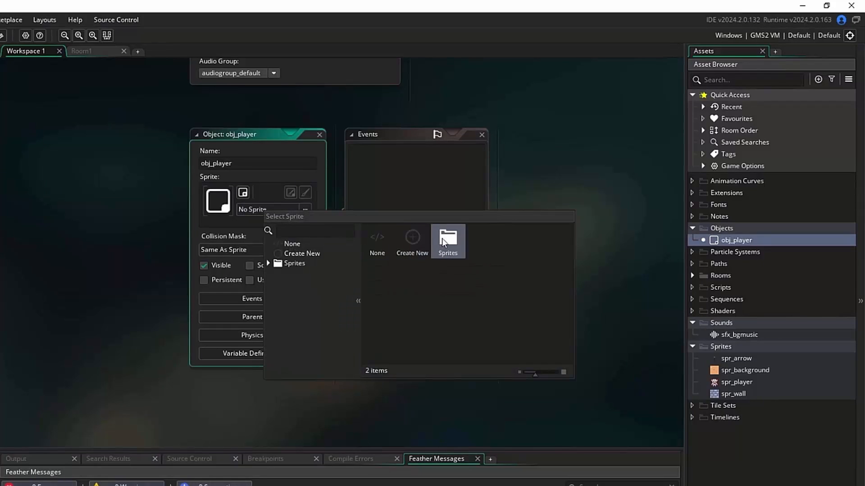
double_click(450, 243)
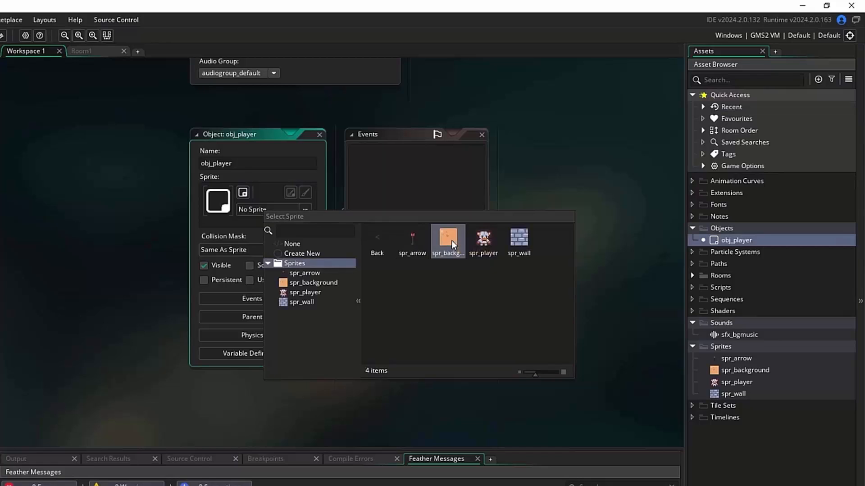
double_click(483, 241)
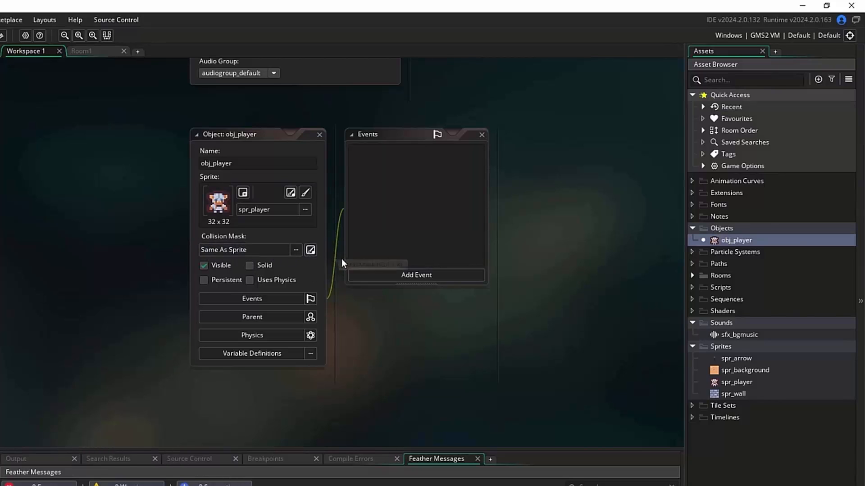
Examine the collision masks of the spr_player and spr_arrow sprites, viewing the arrow's mask on its first frame.
double_click(733, 386)
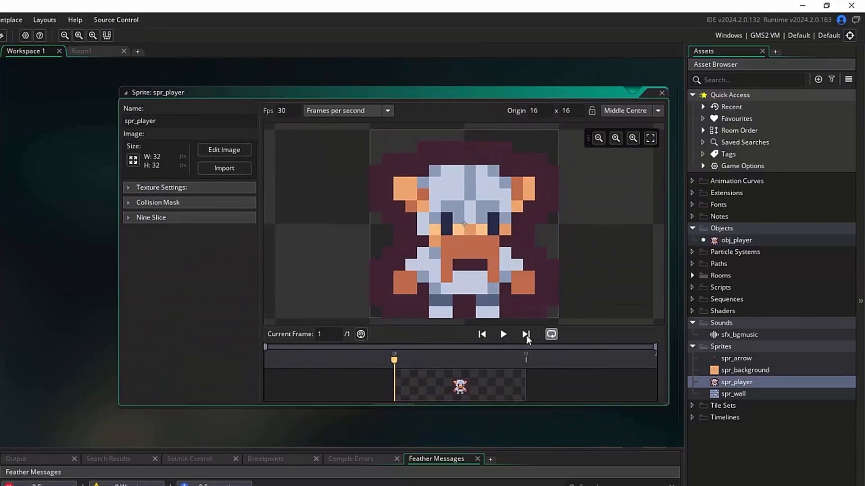
click(128, 204)
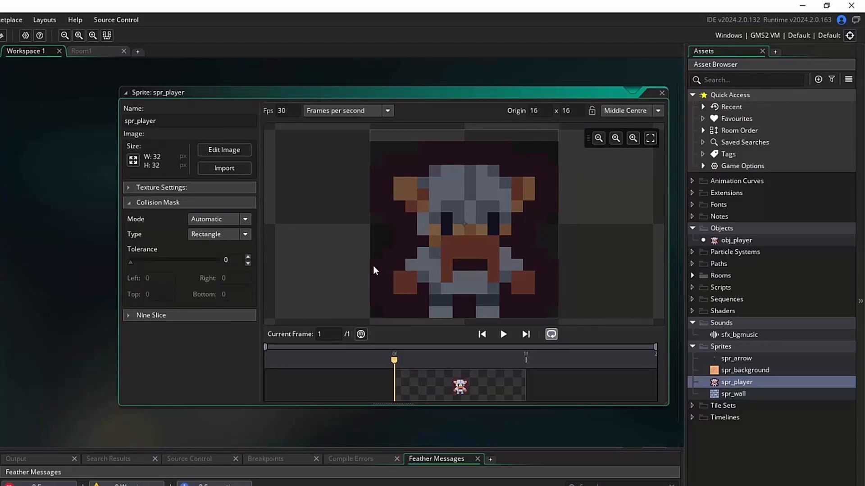
click(130, 202)
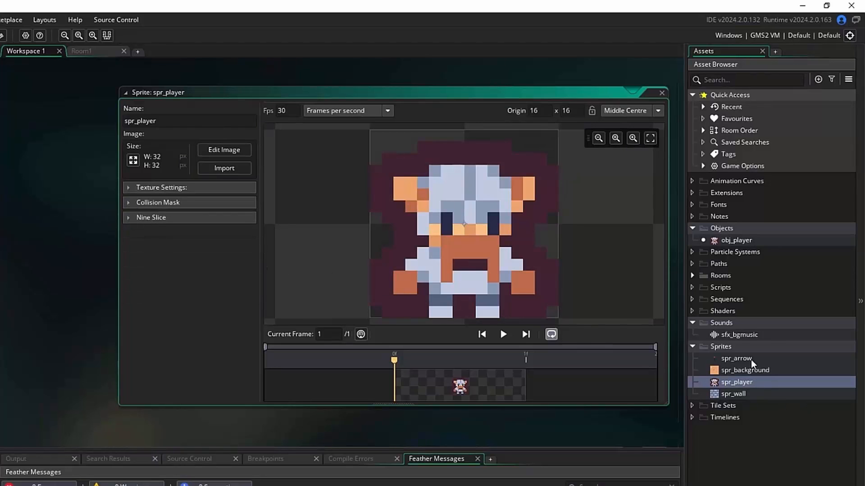
double_click(736, 358)
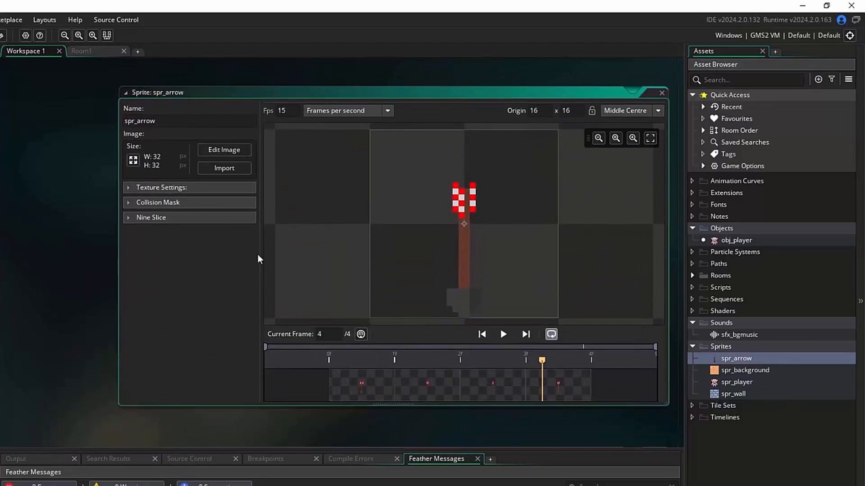
click(129, 203)
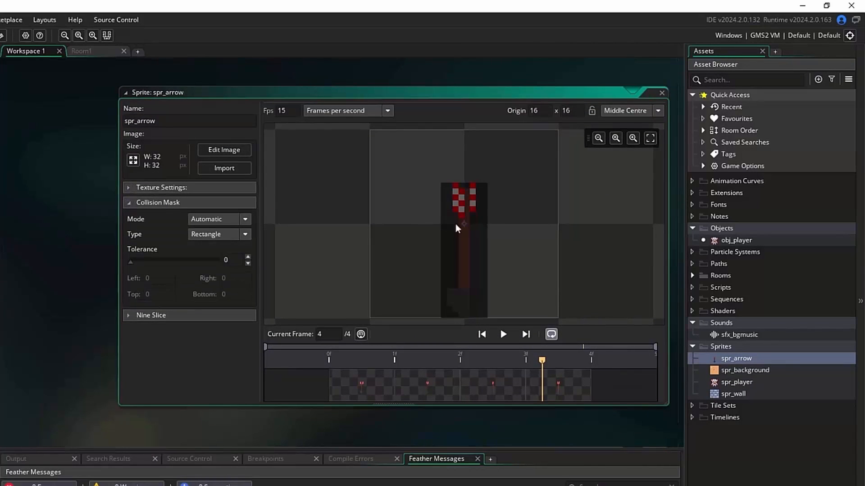
click(331, 351)
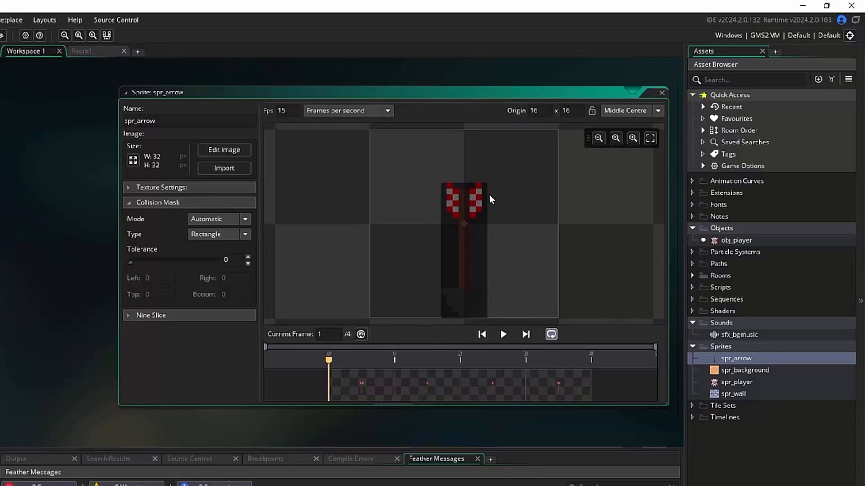
double_click(729, 390)
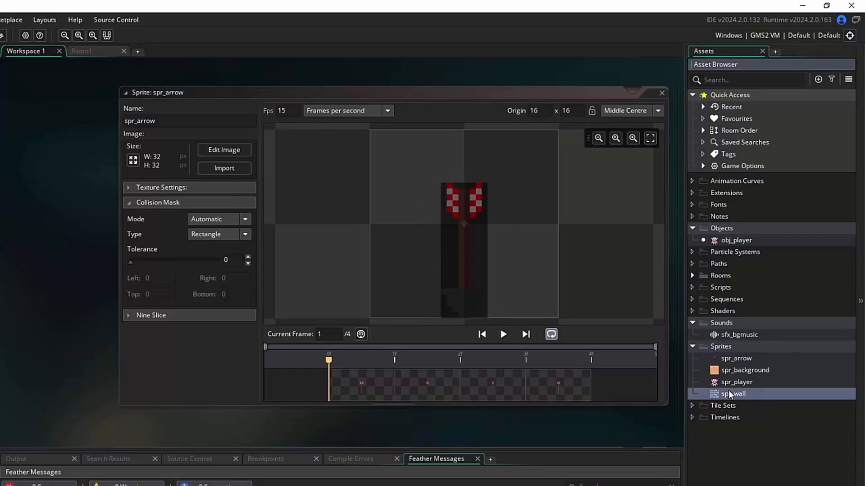
double_click(721, 382)
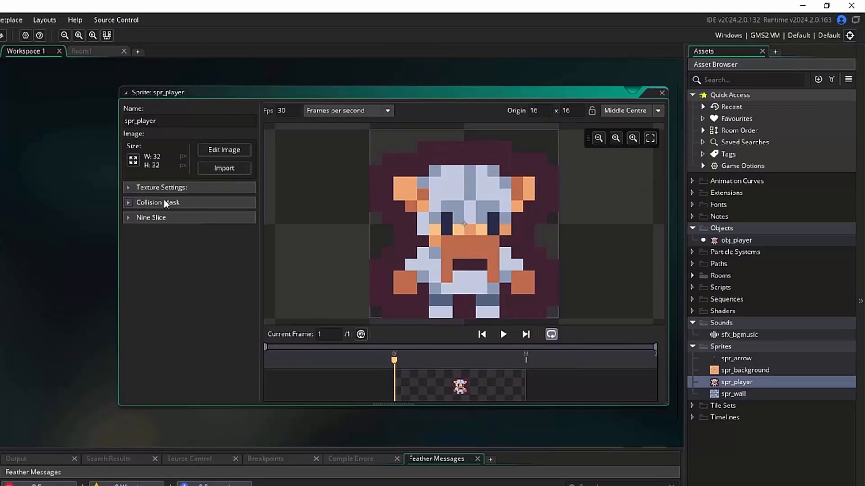
click(130, 202)
click(130, 203)
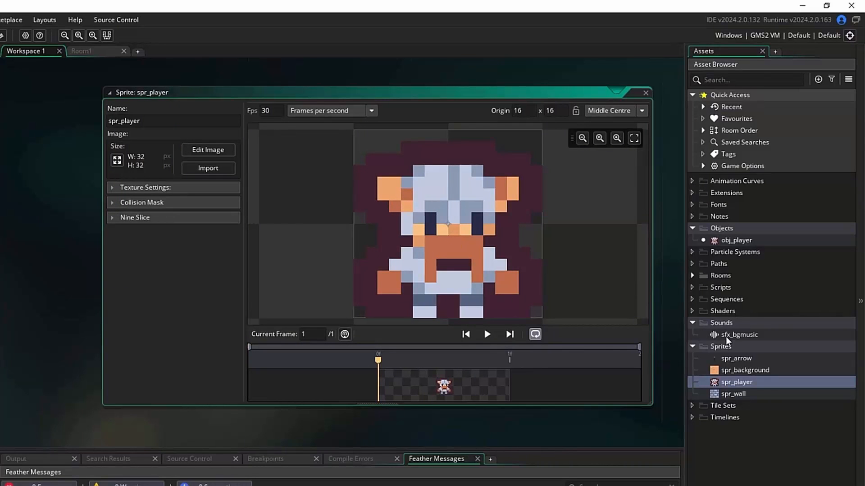
Return to the obj_player object and review its collision, physics, parent and variable options.
double_click(722, 243)
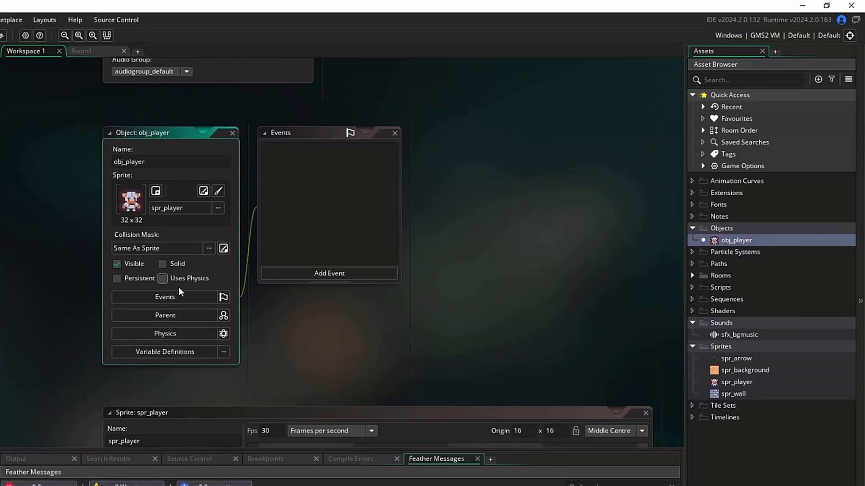
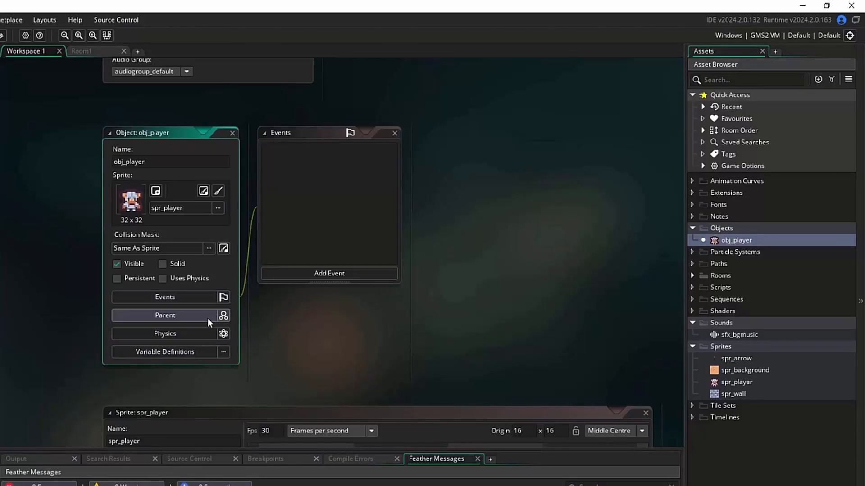
click(253, 368)
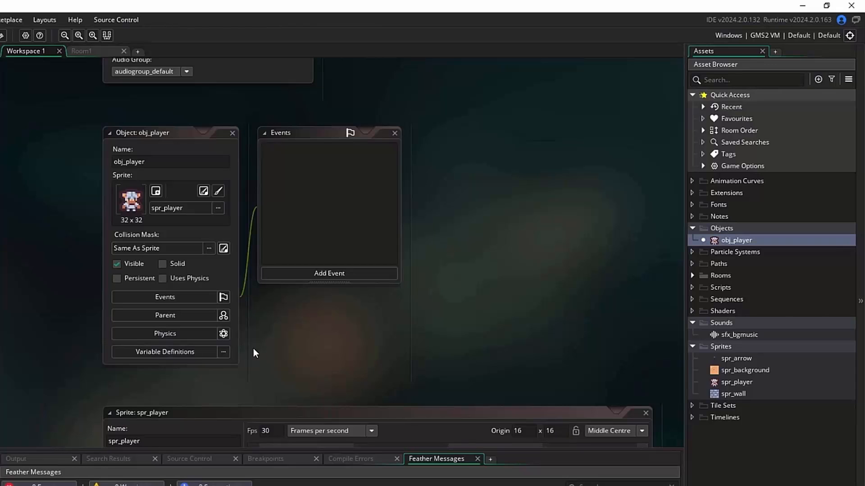
right_click(717, 228)
click(645, 334)
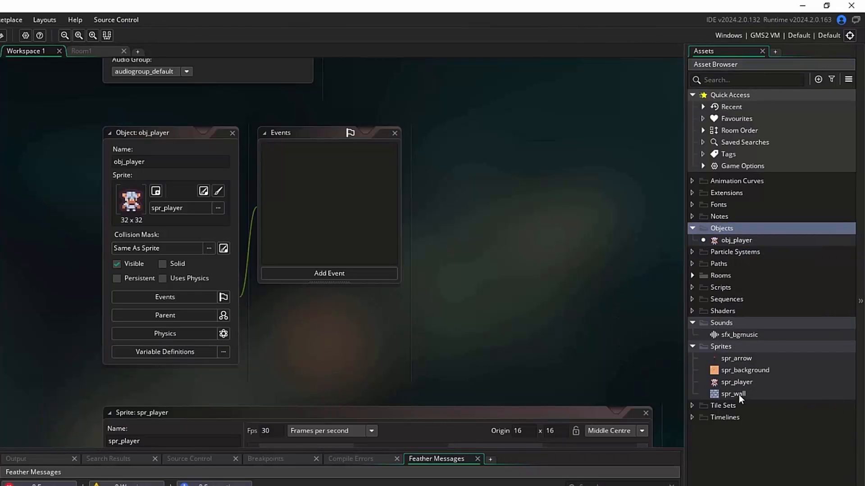
Create a new object in the Objects group and name it obj_wall.
right_click(718, 229)
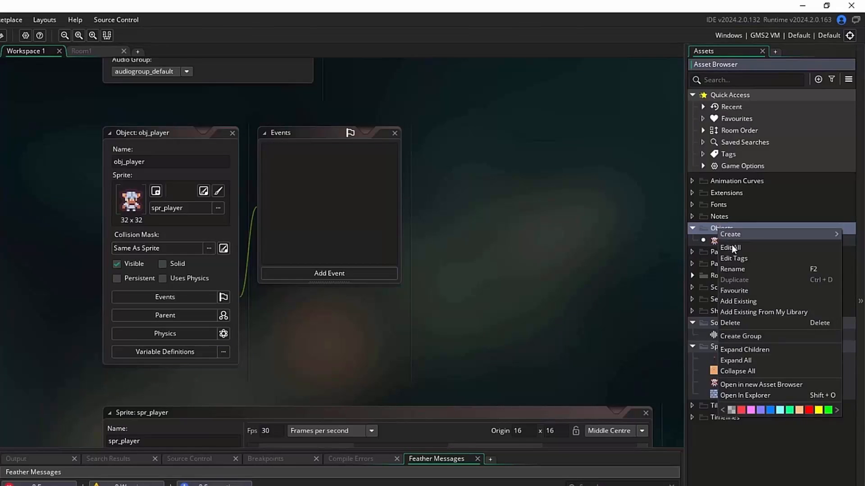
mouse_move(728, 234)
click(662, 287)
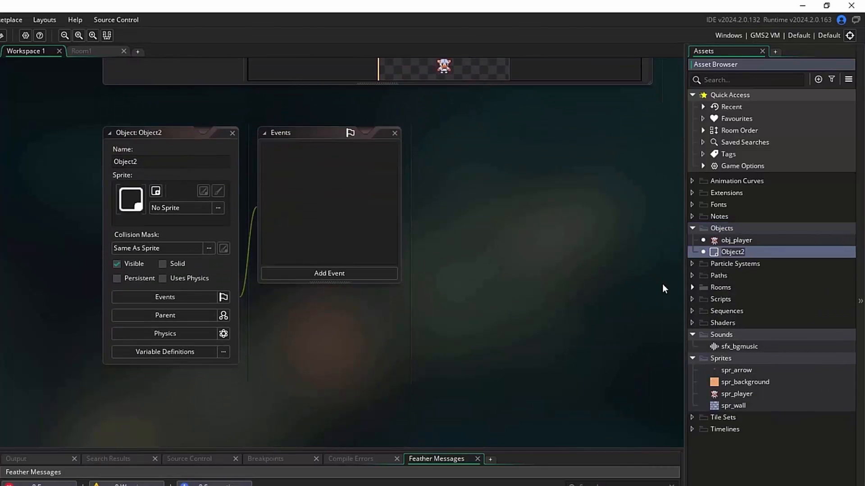
text(obj_wall)
key(Return)
Create another object in the Objects group and name it obj_arrow.
right_click(726, 227)
mouse_move(742, 236)
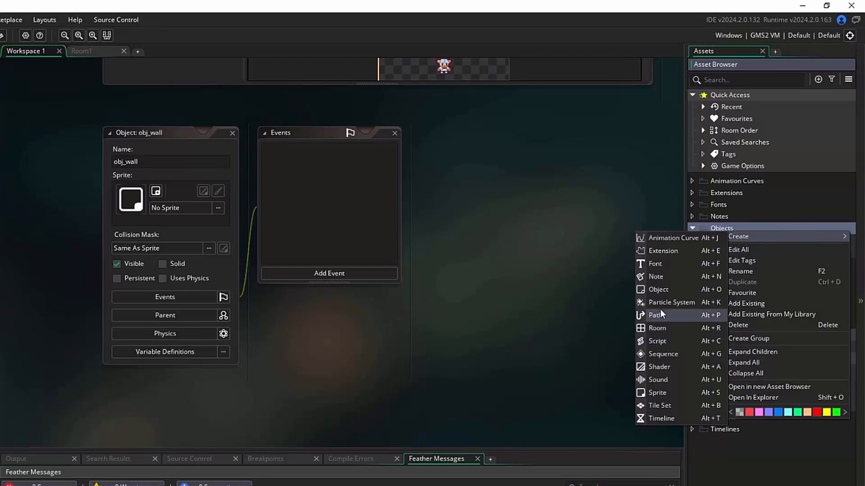
click(665, 290)
text(obj_)
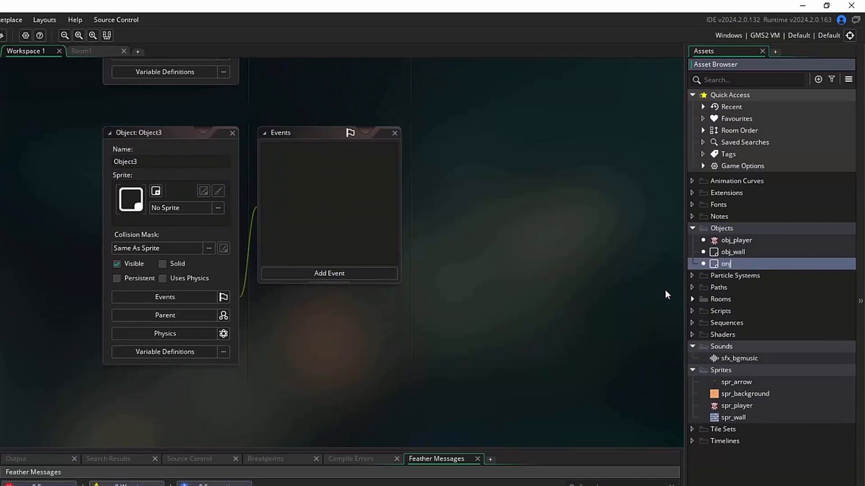
text(arrow)
key(Return)
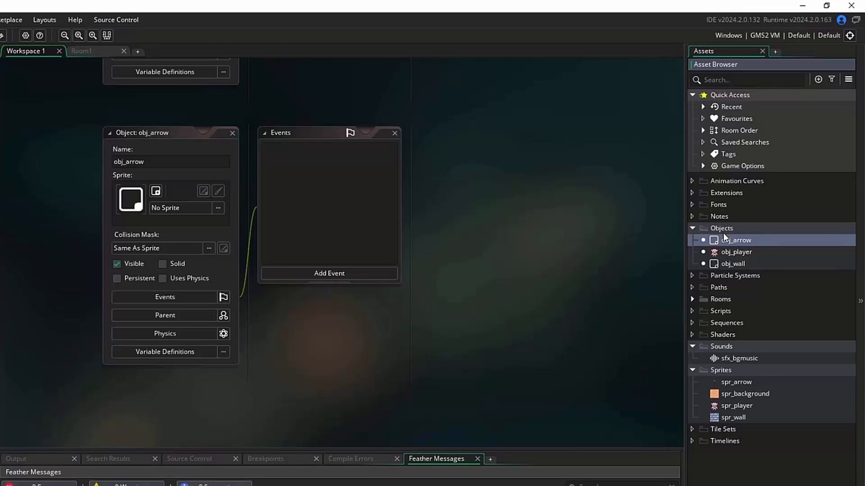
Assign the spr_arrow sprite to obj_arrow and the spr_wall sprite to obj_wall.
click(168, 208)
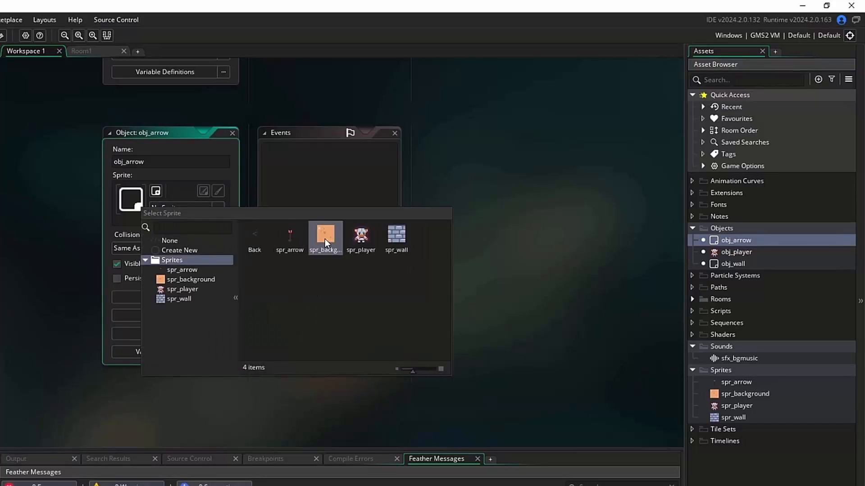
click(290, 235)
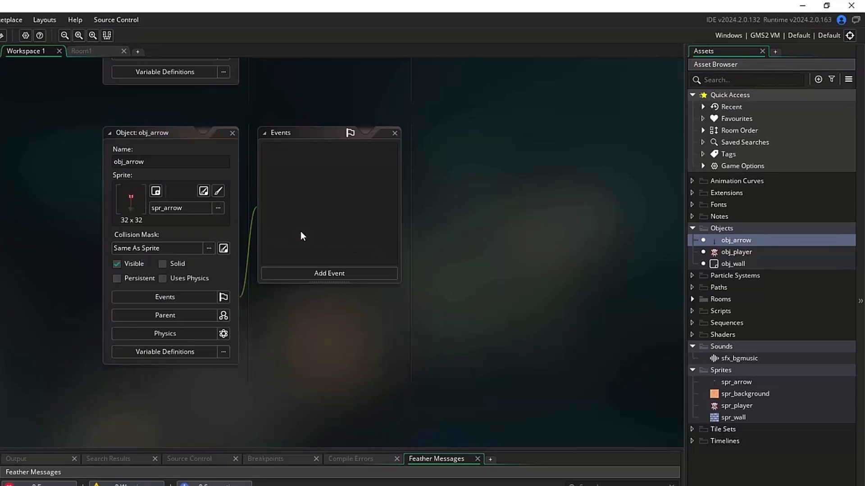
double_click(723, 264)
click(175, 207)
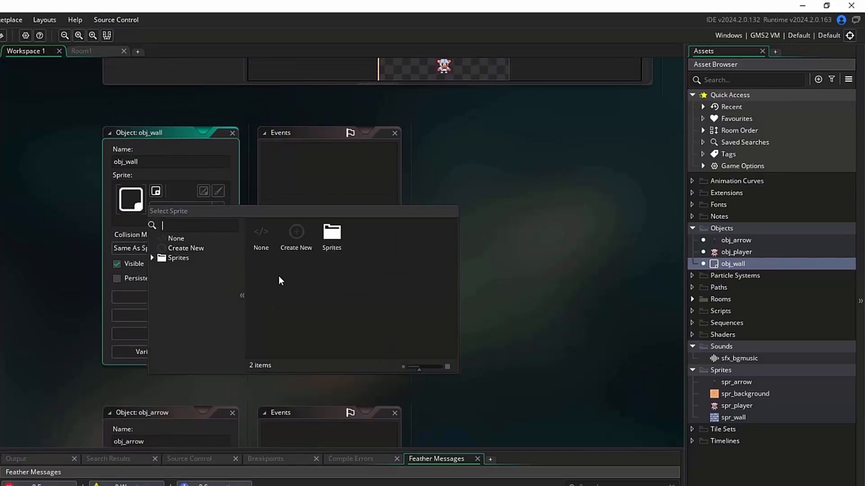
double_click(339, 229)
click(397, 235)
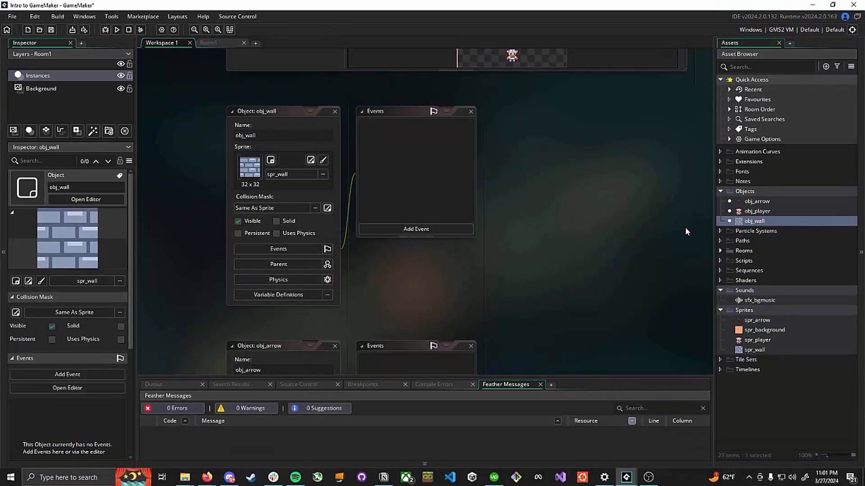
Open Room1 and set the room's width to 750 and its height to 384.
click(750, 214)
click(752, 221)
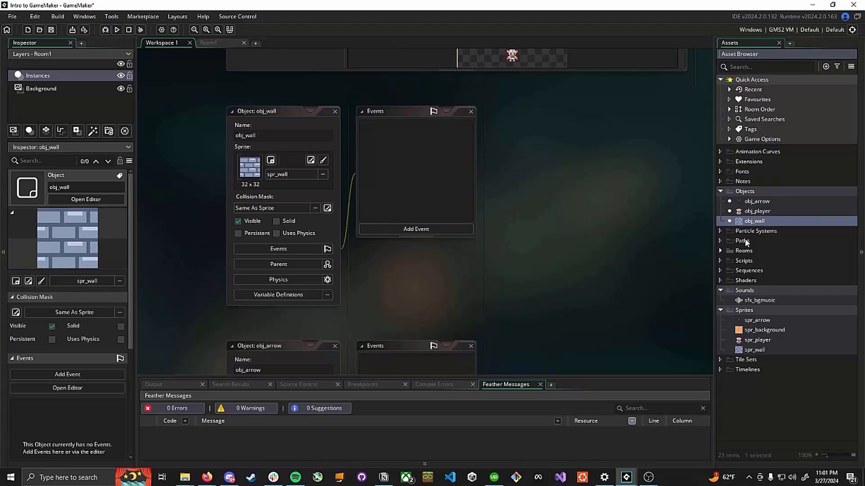
double_click(744, 250)
double_click(775, 261)
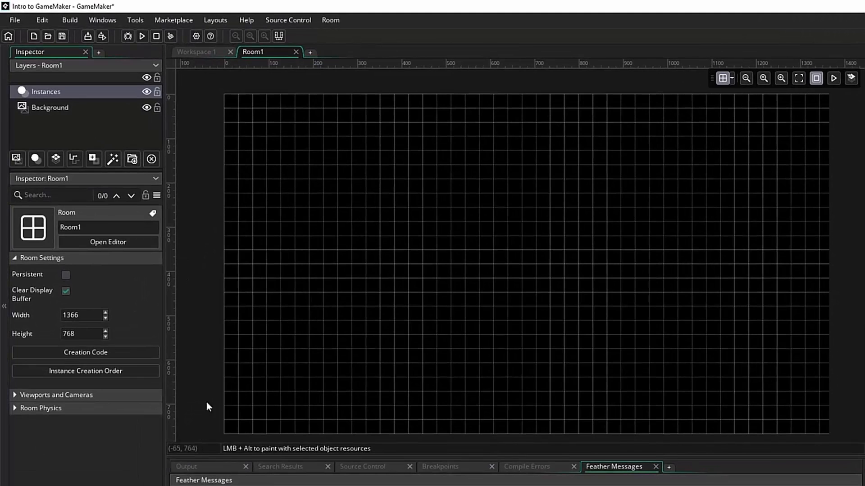
click(97, 315)
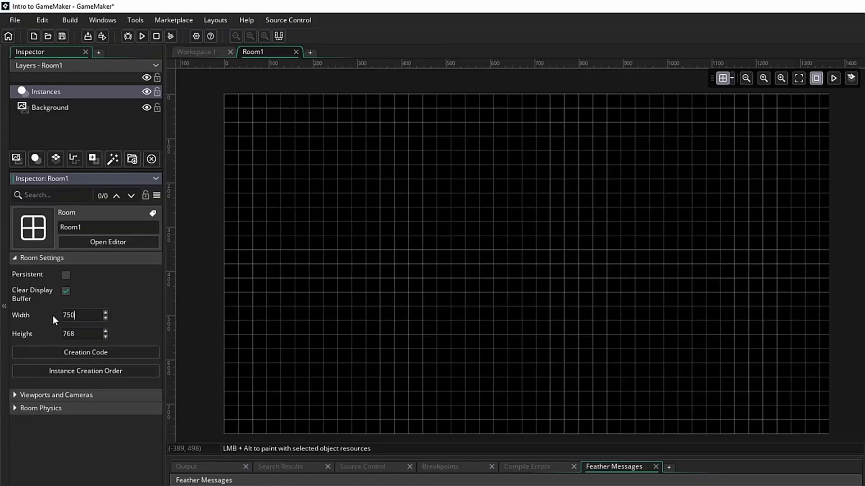
key(Tab)
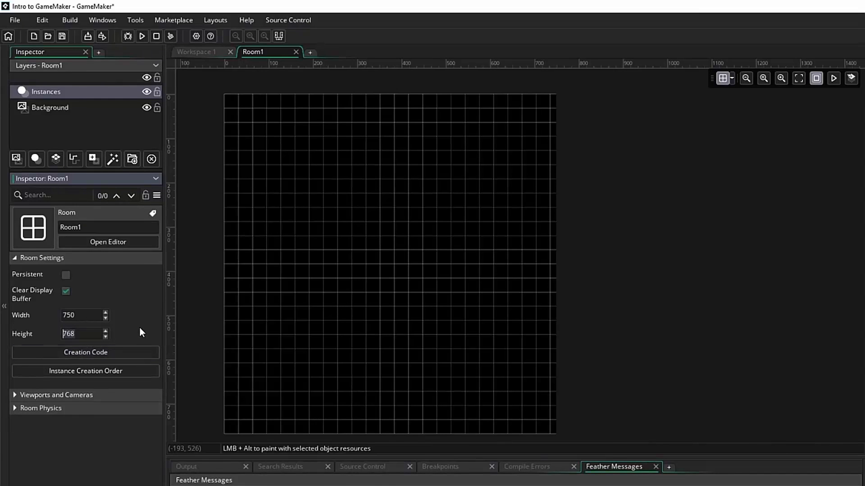
text(384)
key(Return)
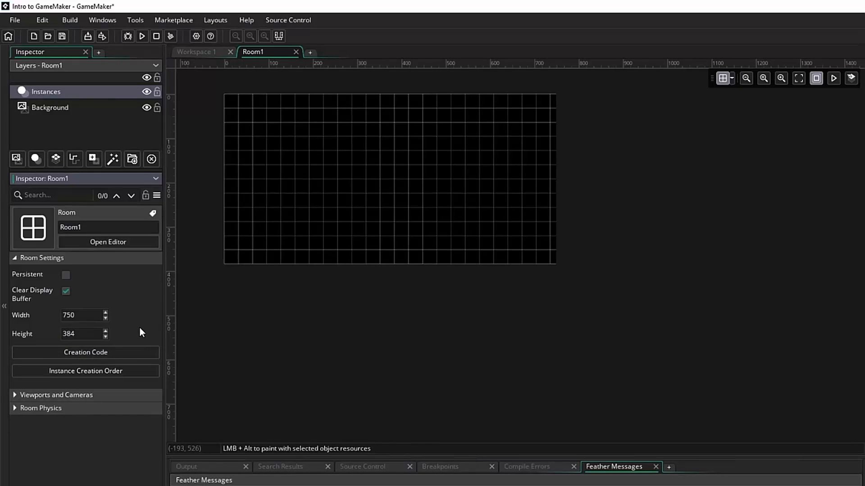
Assign the spr_background sprite to Room1's Background layer.
middle_drag(414, 308, 526, 396)
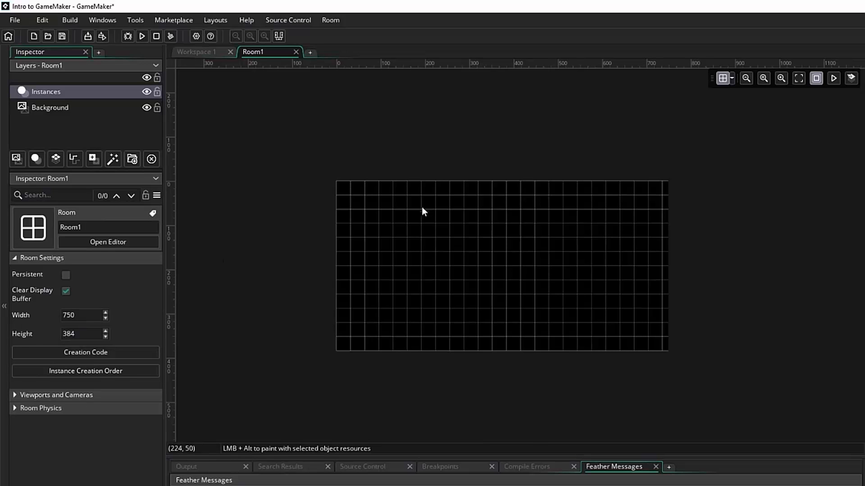
click(63, 111)
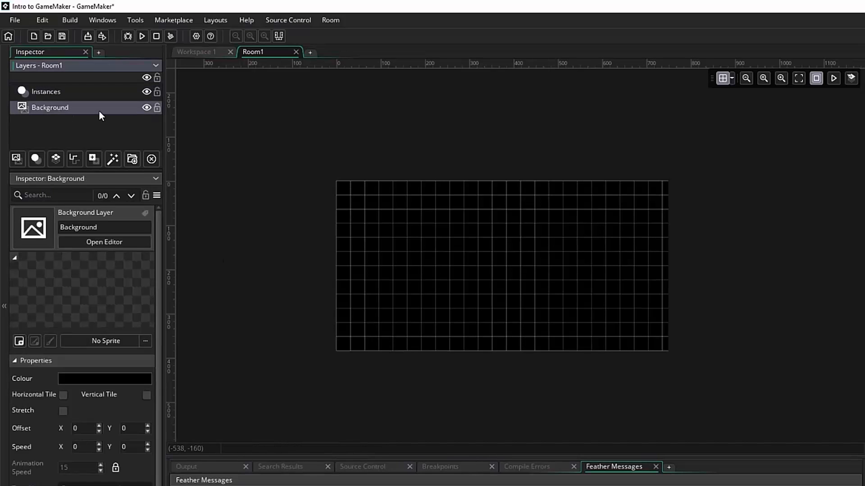
click(98, 341)
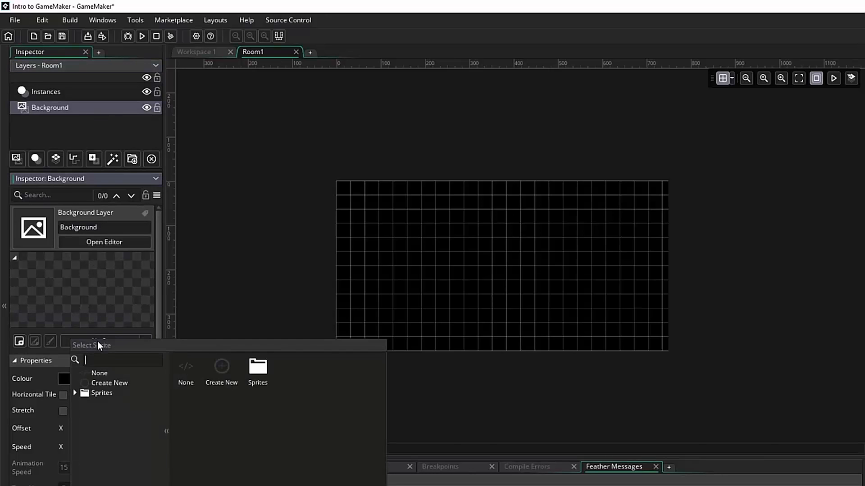
double_click(249, 376)
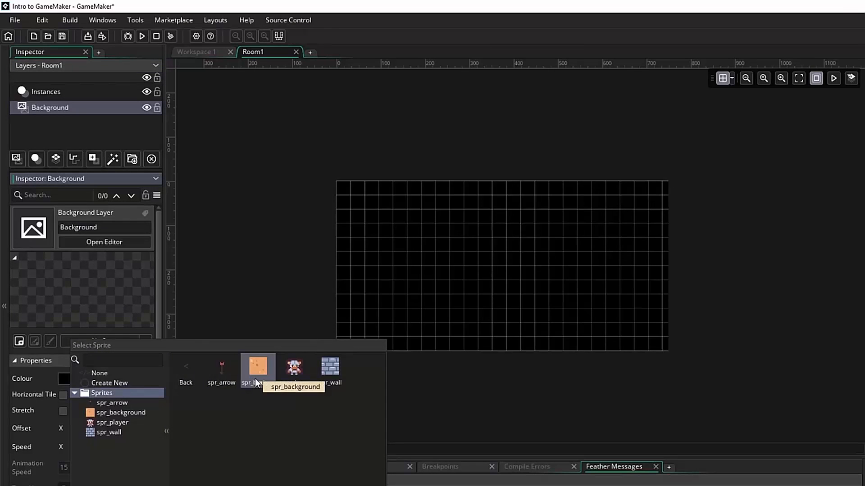
double_click(255, 378)
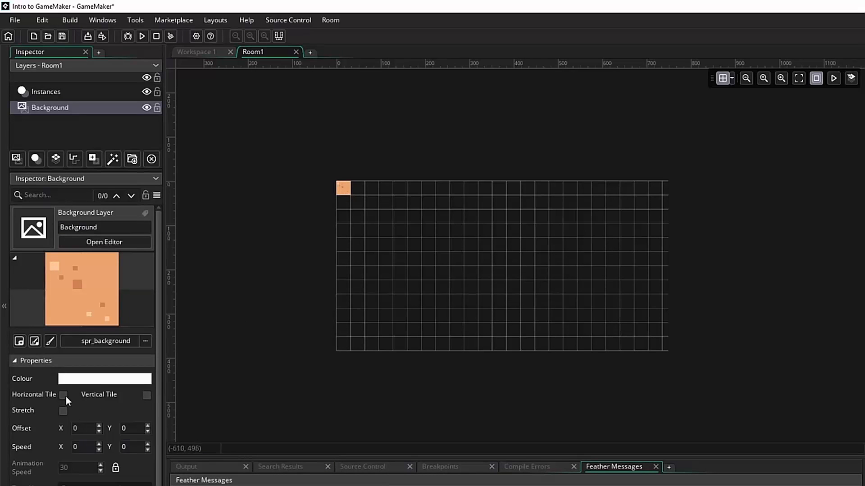
Try a light cyan tint (ADFFF2) on the Background layer and restore its colour to white (FFFFFF).
scroll(72, 392, down, 1)
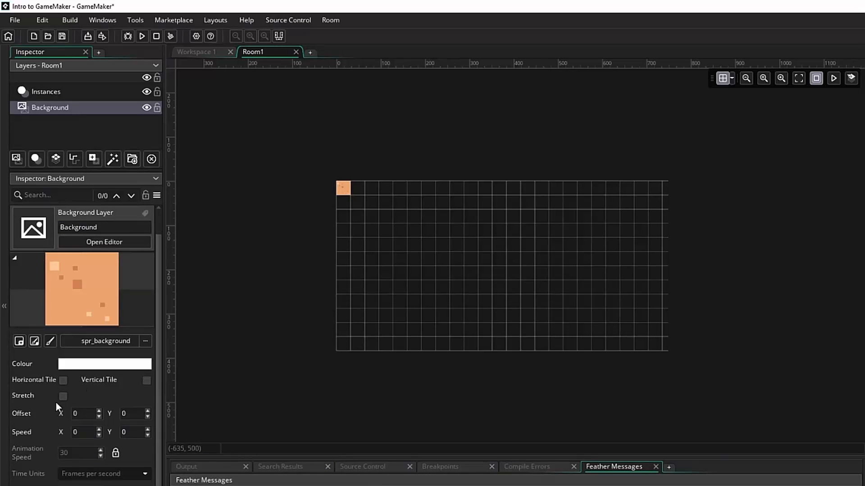
scroll(63, 383, up, 1)
click(72, 380)
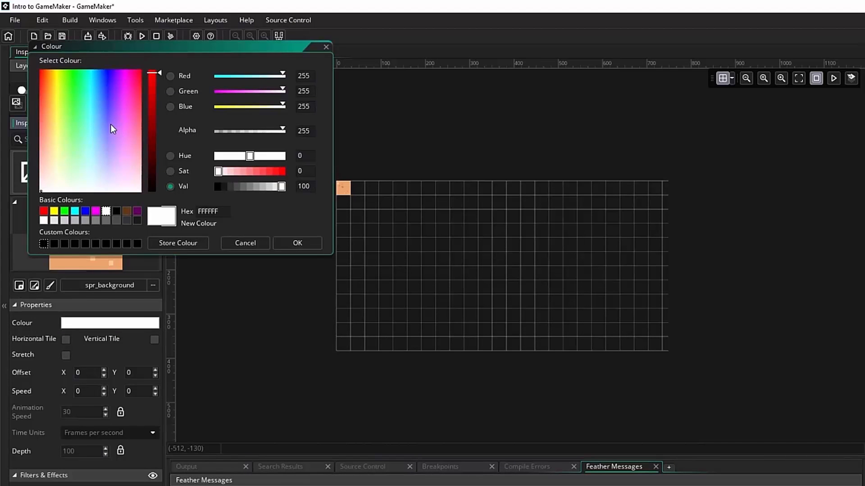
drag(110, 125, 88, 154)
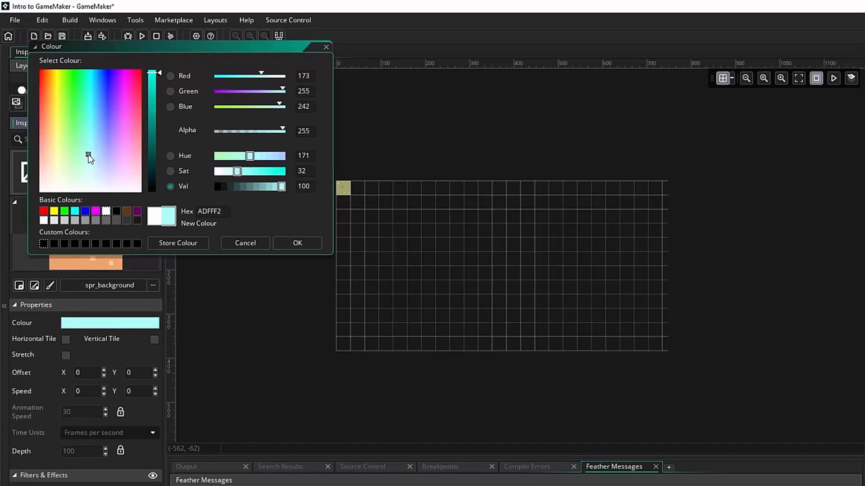
click(105, 211)
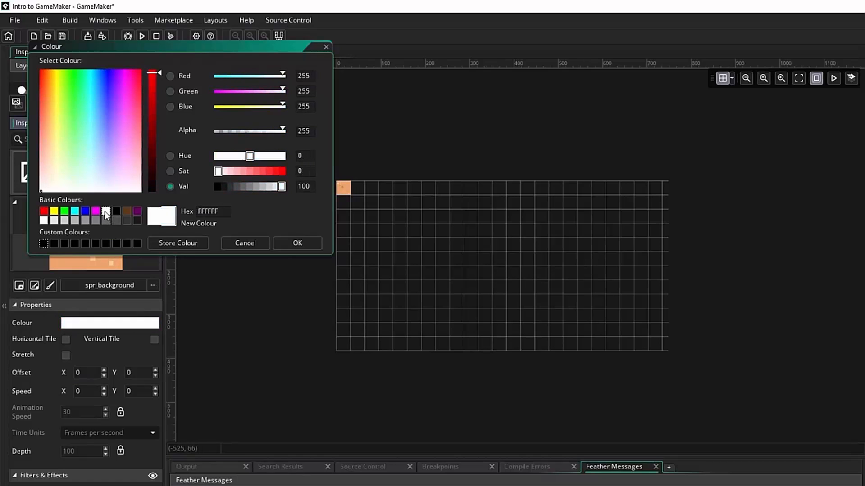
click(288, 244)
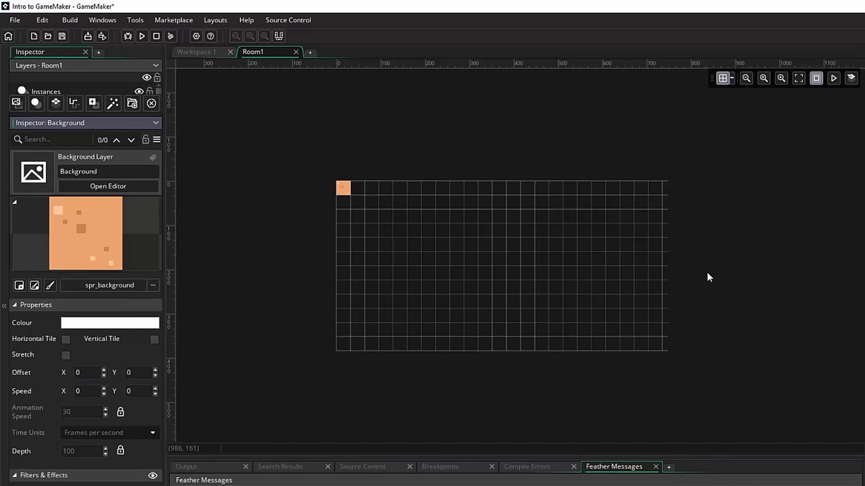
Try stretching the background sprite, turn Stretch off again, and enable both horizontal and vertical tiling for the Background layer.
click(66, 356)
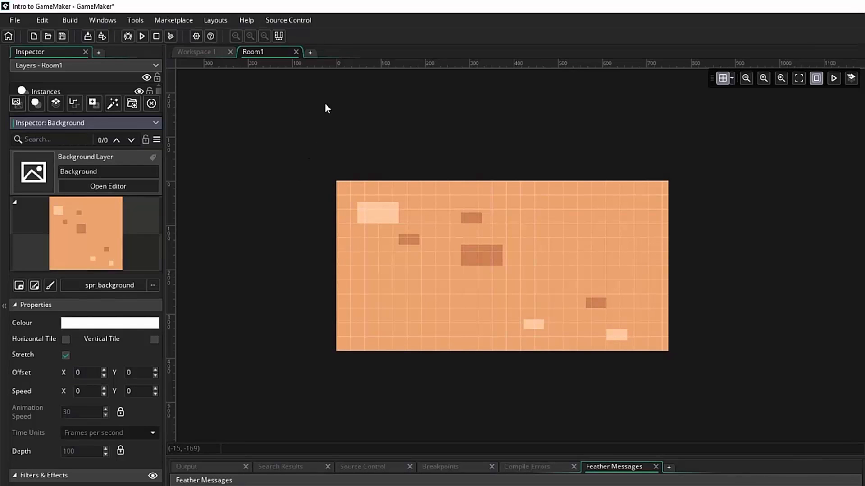
click(65, 355)
click(66, 339)
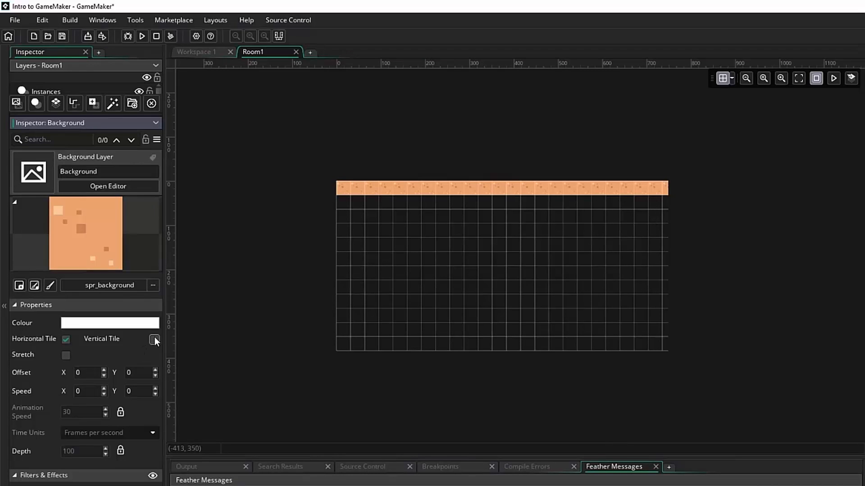
click(65, 339)
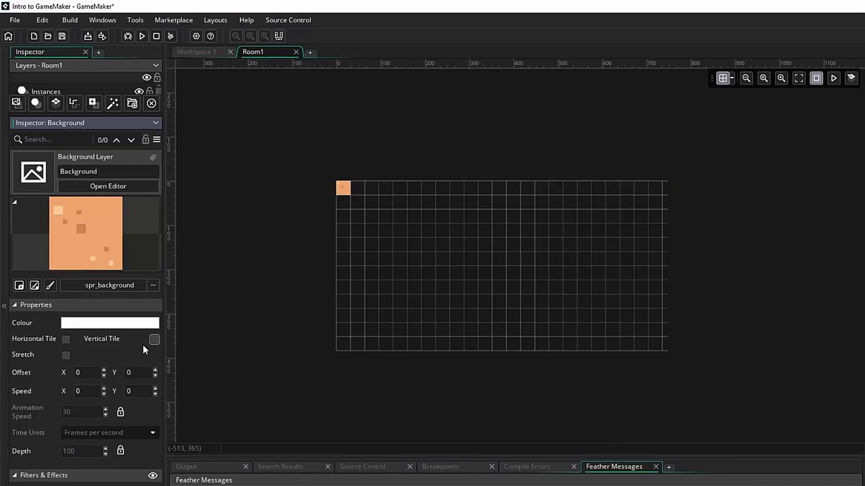
click(154, 340)
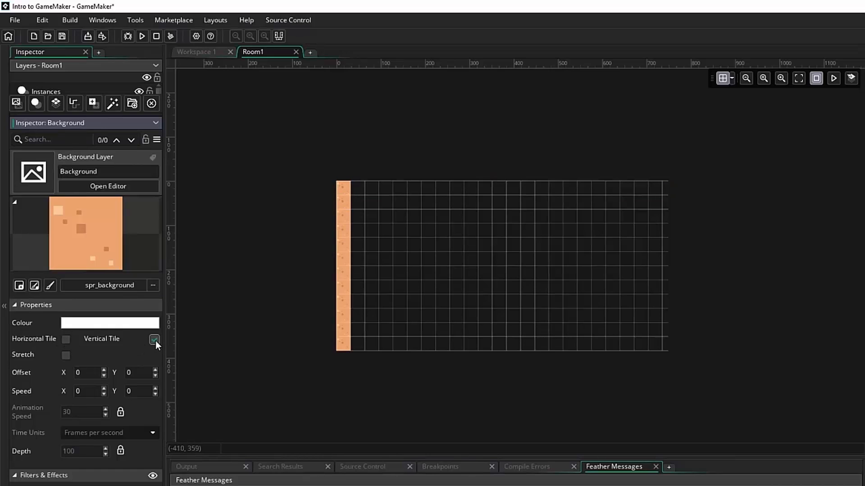
click(66, 340)
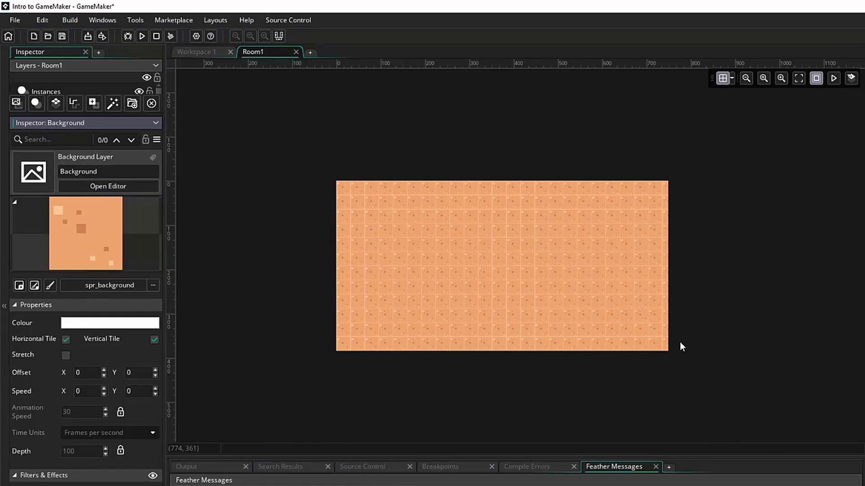
Set the Background layer's X speed to 5, run the game to watch the background scroll, and close the game window.
click(77, 390)
text(5)
click(231, 242)
click(142, 36)
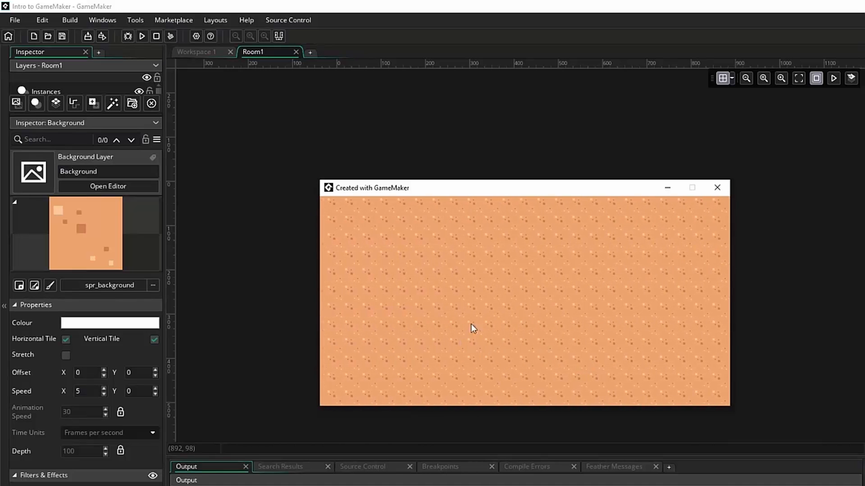
click(717, 188)
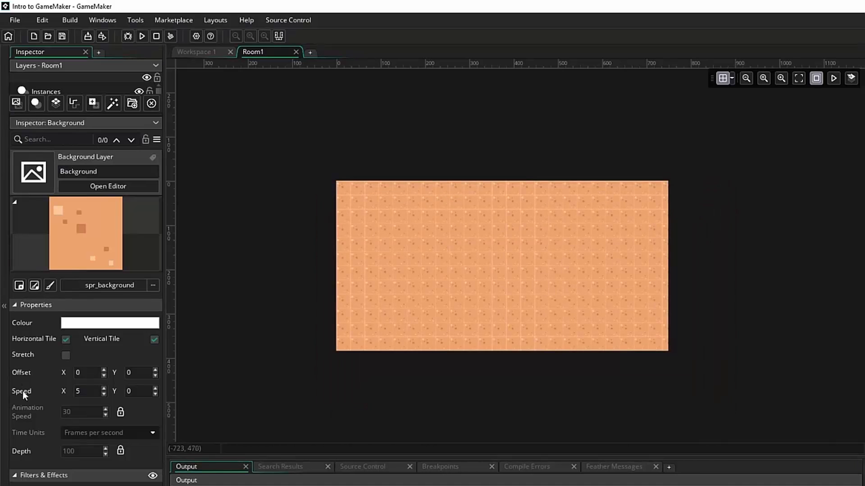
Reset the Background layer's X speed to 0.
click(87, 390)
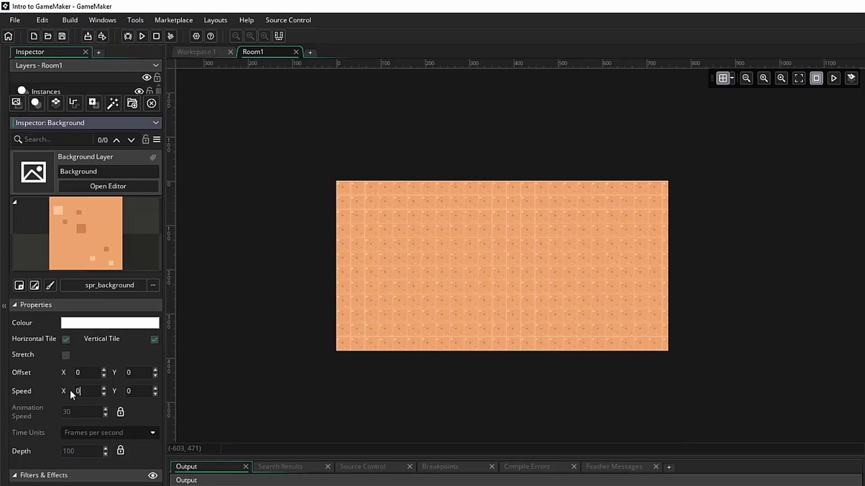
text(0)
click(240, 347)
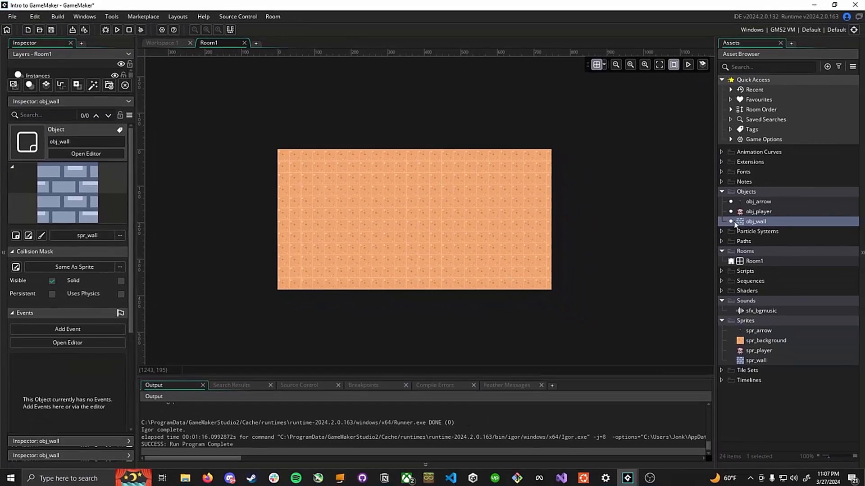
On Room1's Instances layer, place a row of obj_wall instances along the right end of the room's bottom edge.
click(855, 251)
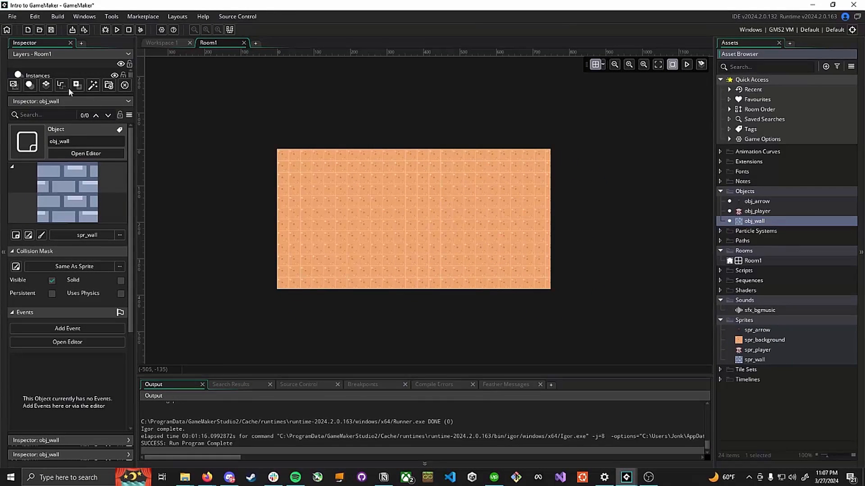
click(43, 75)
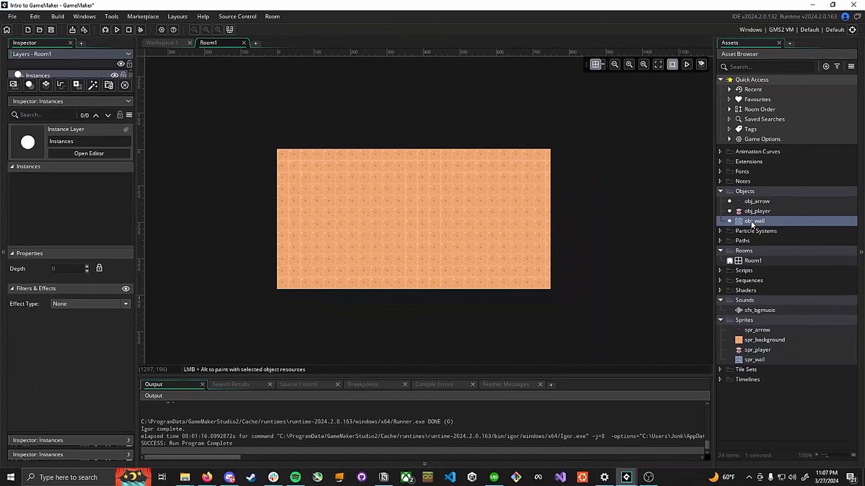
drag(751, 225, 547, 290)
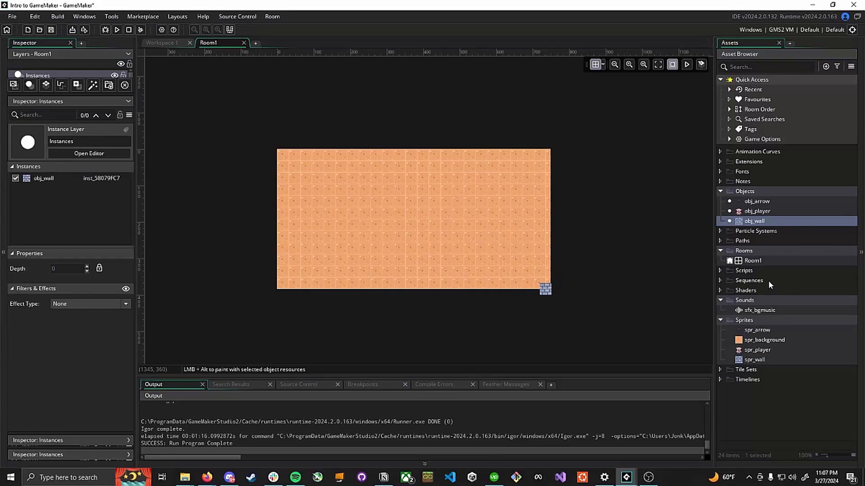
drag(751, 221, 487, 292)
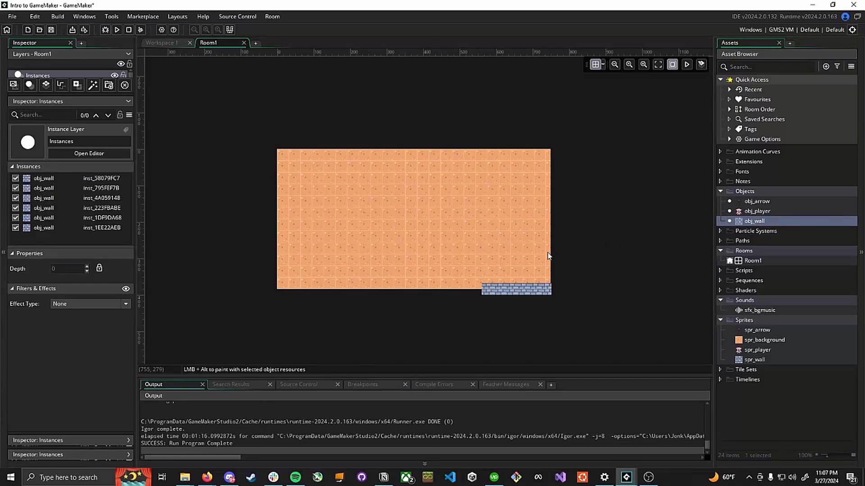
Paint obj_wall instances along the rest of the bottom edge and up the left edge, and delete the stray walls inside the room.
key(alt)
mouse_move(474, 289)
alt+mouse_down()
mouse_move(277, 290)
mouse_move(276, 160)
mouse_move(479, 216)
mouse_move(419, 200)
alt+mouse_up()
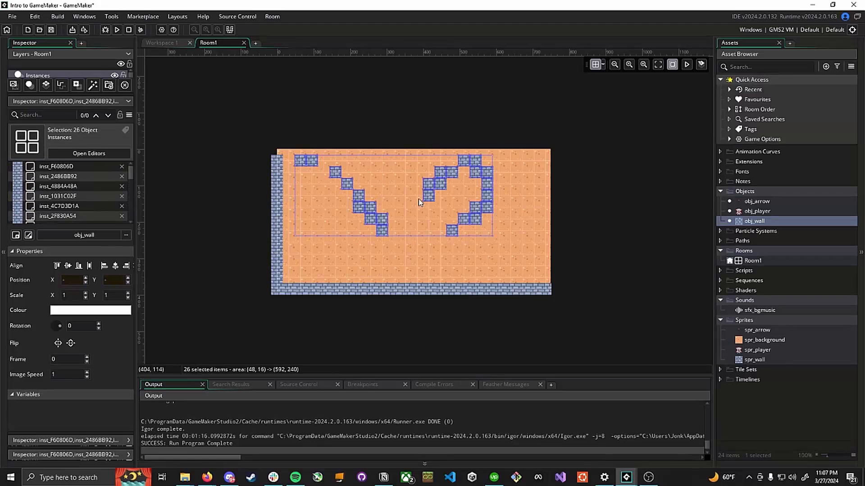
key(Delete)
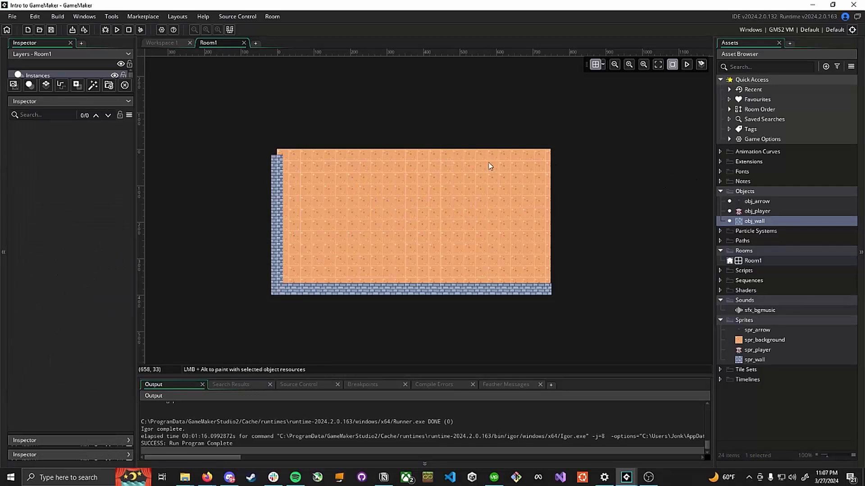
Paint obj_wall instances along the room's top and right edges, delete the extra walls outside the right edge and save the project.
alt+click(275, 153)
mouse_move(276, 155)
alt+mouse_down()
mouse_move(552, 150)
mouse_move(545, 234)
mouse_move(555, 277)
mouse_move(546, 276)
alt+mouse_up()
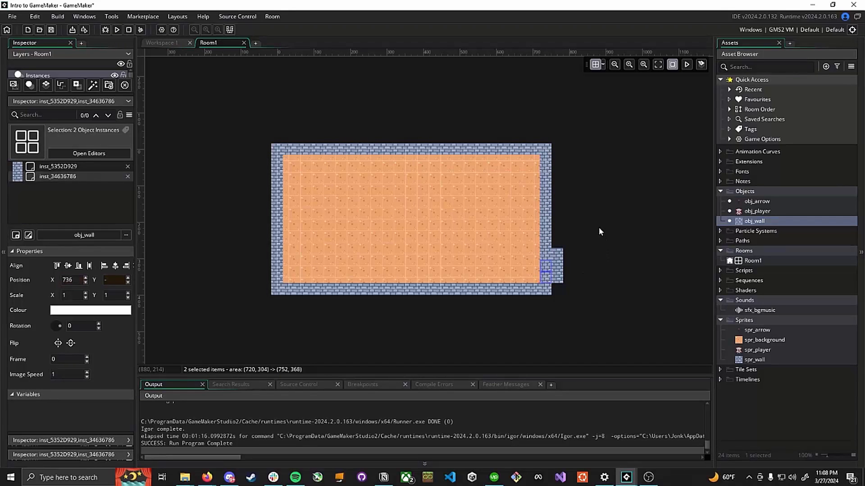
click(559, 256)
key(Delete)
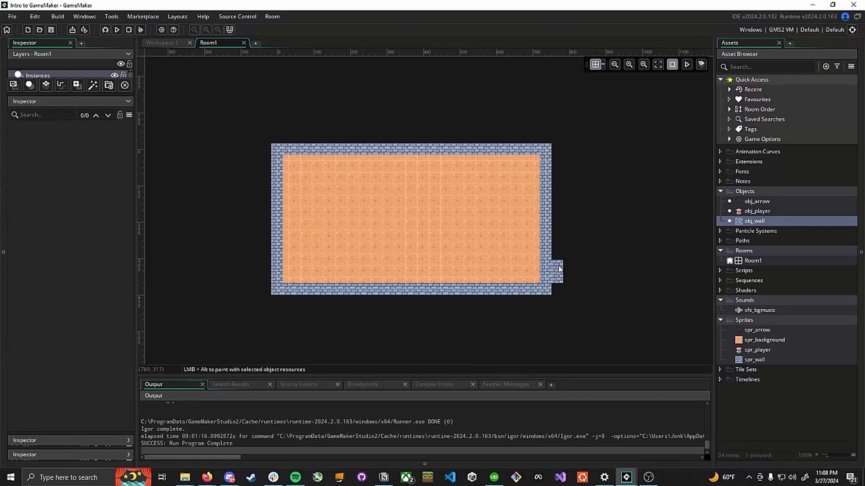
click(559, 267)
key(Delete)
click(558, 278)
key(Delete)
key(ctrl+s)
Try painting a few obj_wall instances in the middle of the room, delete them all and save the project.
alt+drag(464, 188, 354, 223)
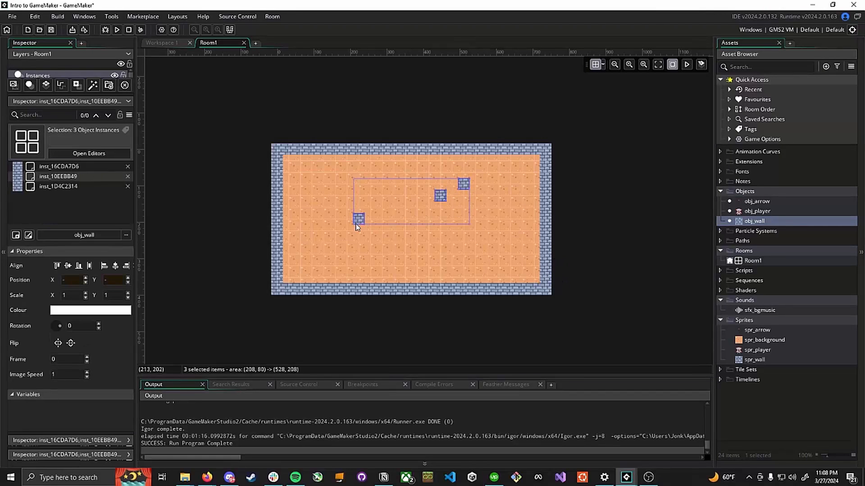
click(495, 182)
drag(493, 171, 341, 248)
key(Delete)
key(ctrl+s)
Place obj_player in the left part of the room and obj_arrow near the middle, and test the room by running and closing the game.
drag(489, 232, 313, 220)
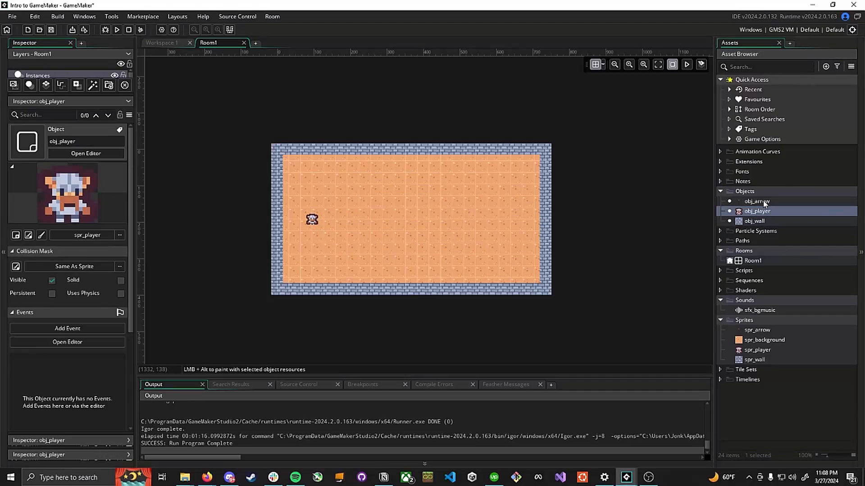
drag(765, 205, 382, 220)
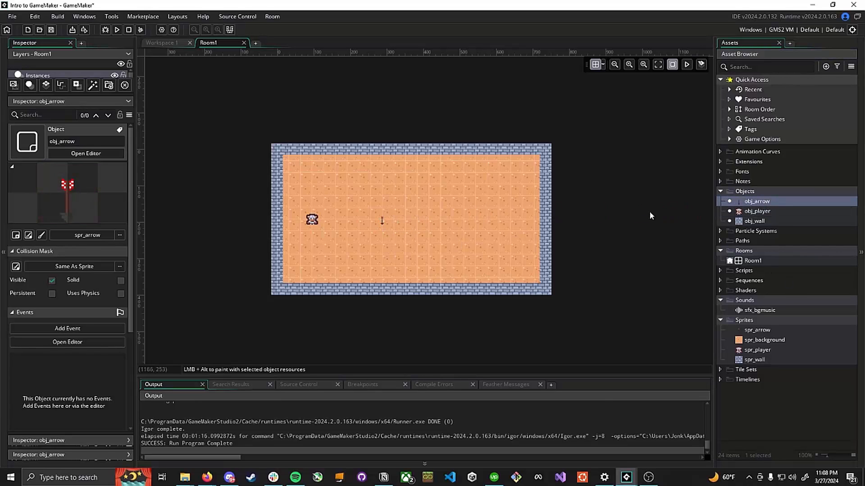
click(117, 29)
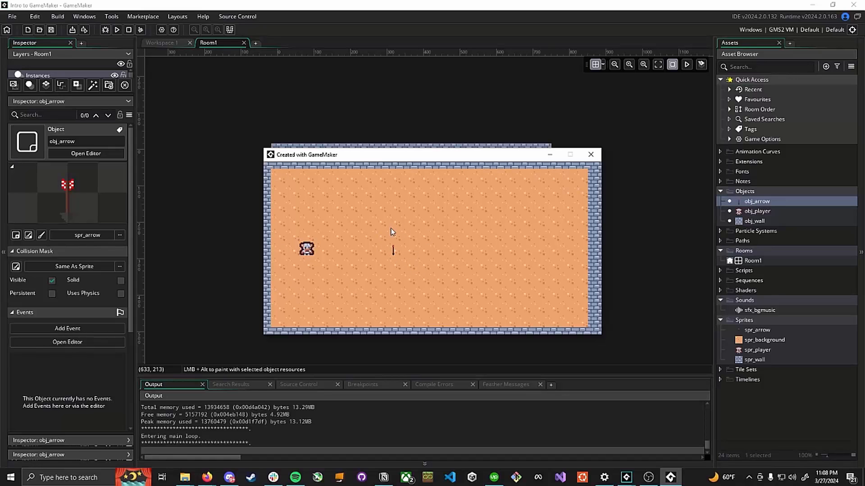
click(591, 155)
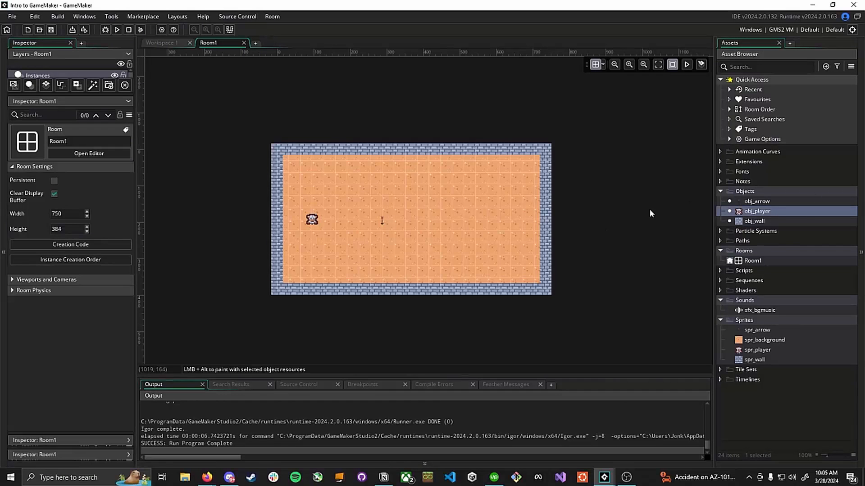
Open obj_player in the object editor, add a Create event and close the event's code window.
double_click(782, 209)
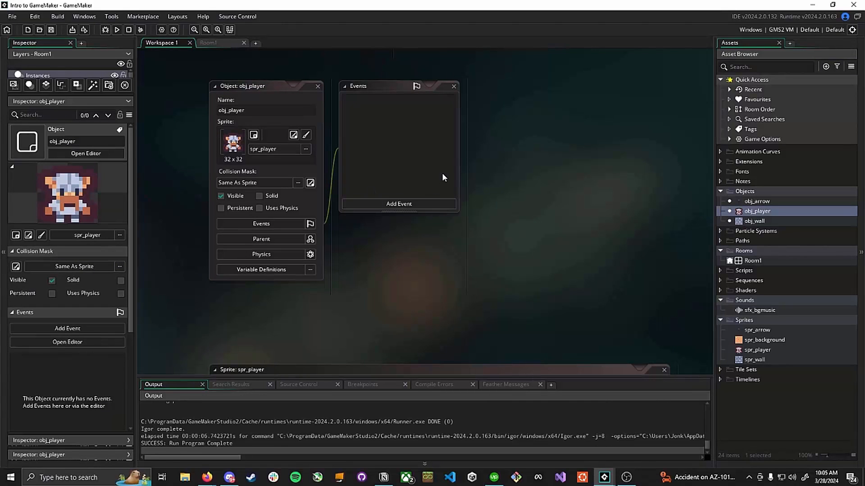
click(439, 207)
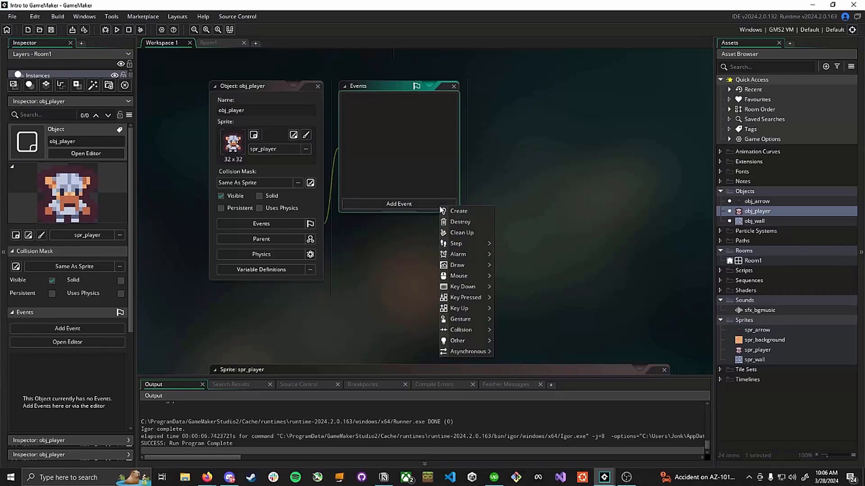
click(477, 212)
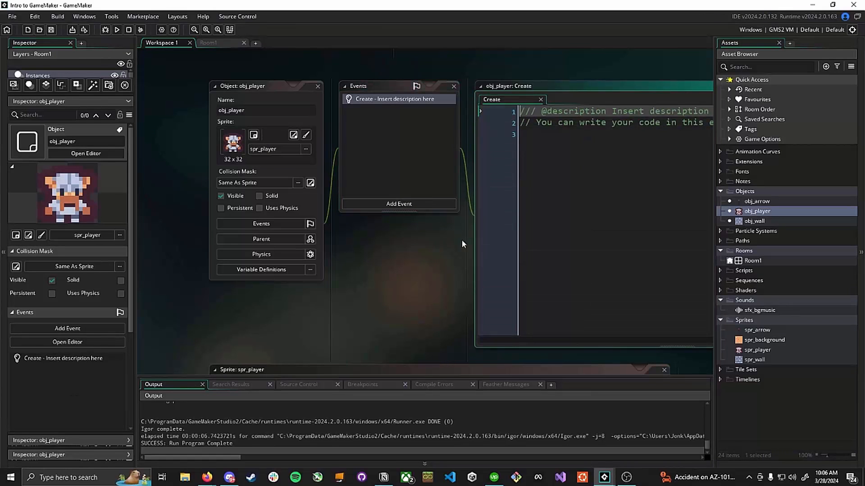
click(412, 140)
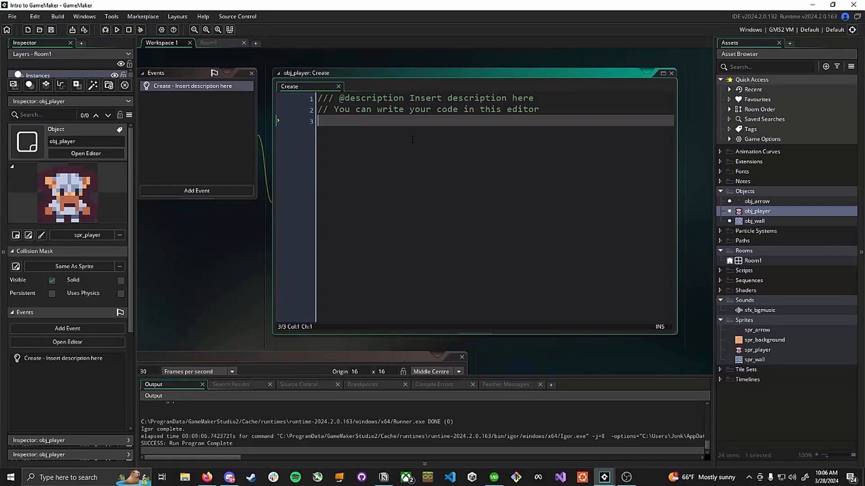
click(671, 73)
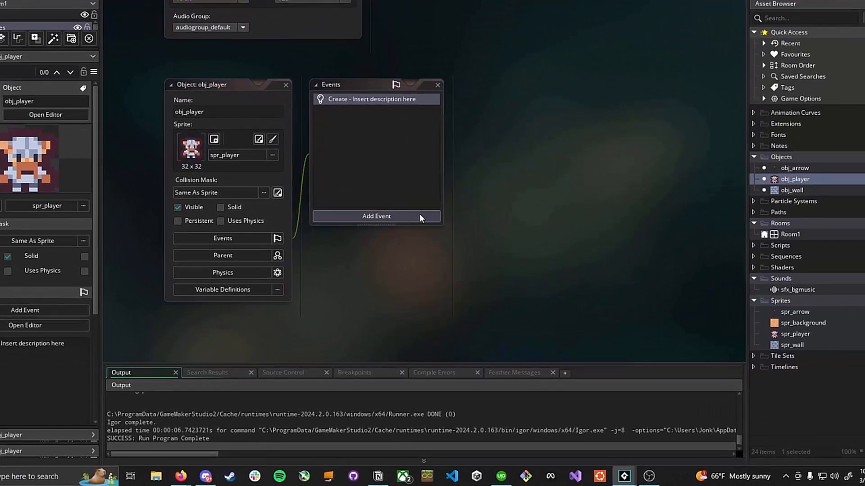
Review the event types available for obj_player, including Step, Draw, Mouse, Key Down, Key Up, Collision and Other, without adding one.
click(421, 243)
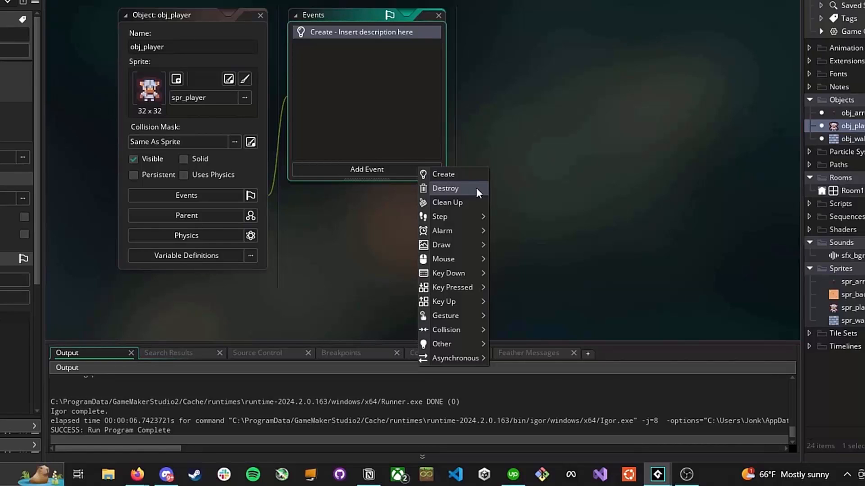
mouse_move(472, 220)
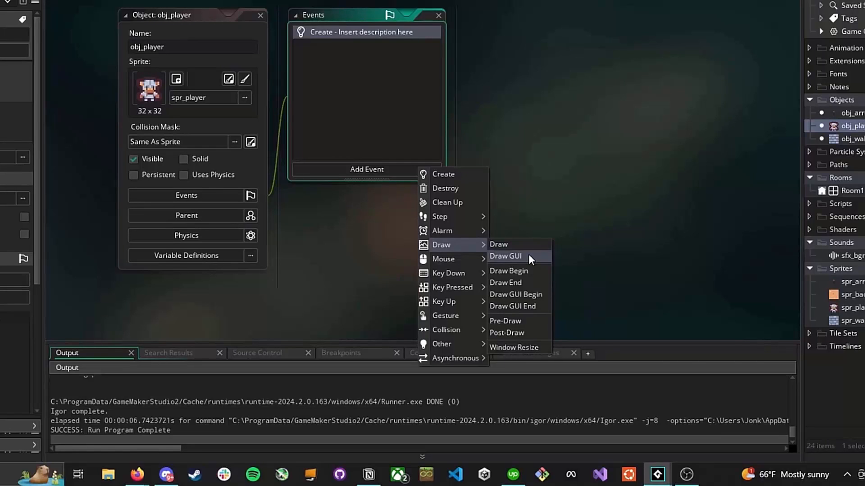
mouse_move(472, 262)
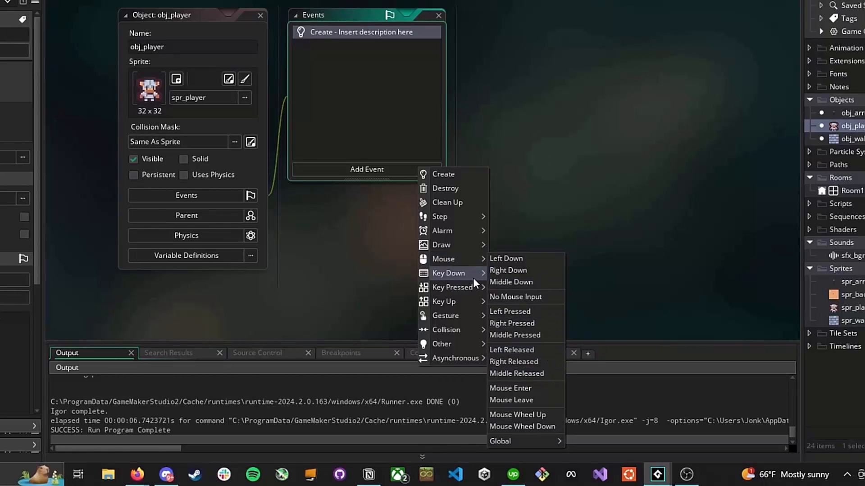
mouse_move(473, 277)
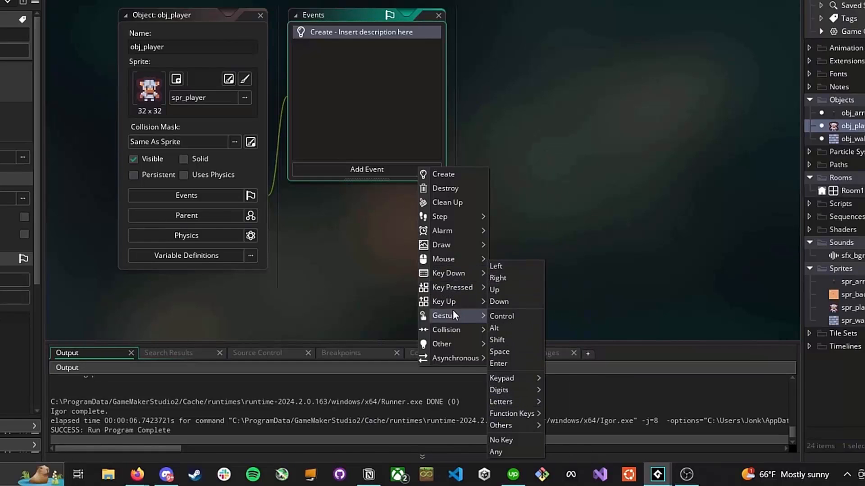
mouse_move(452, 287)
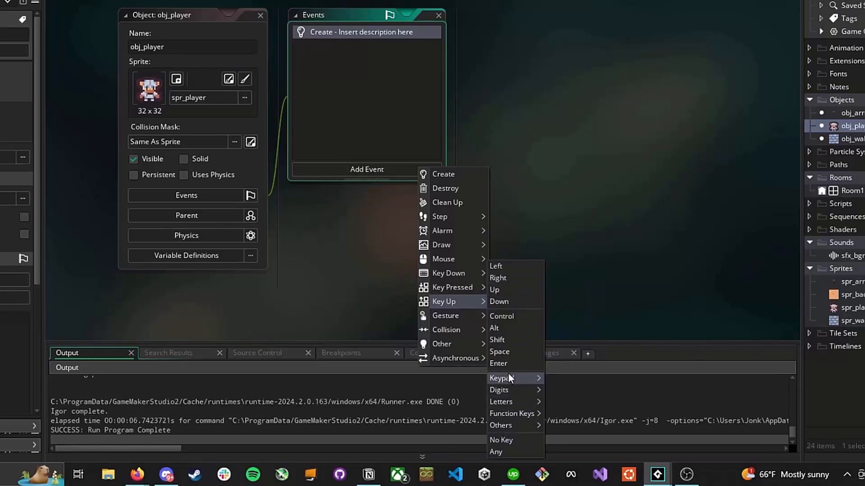
mouse_move(469, 316)
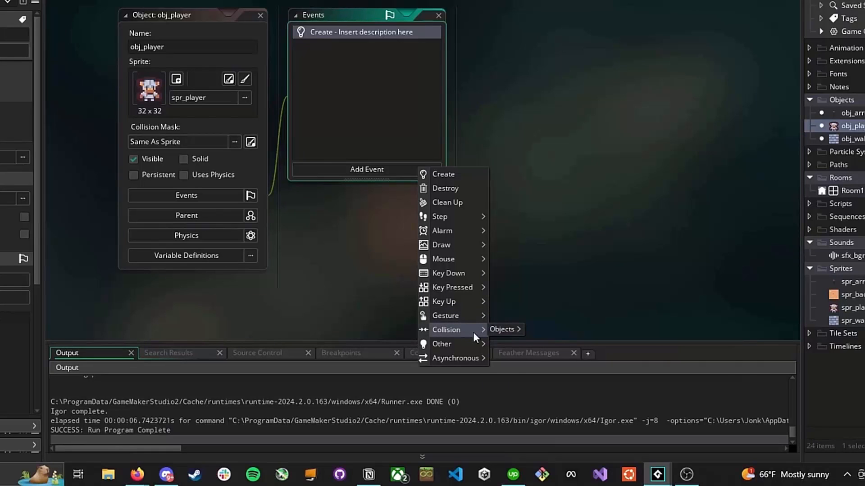
mouse_move(503, 330)
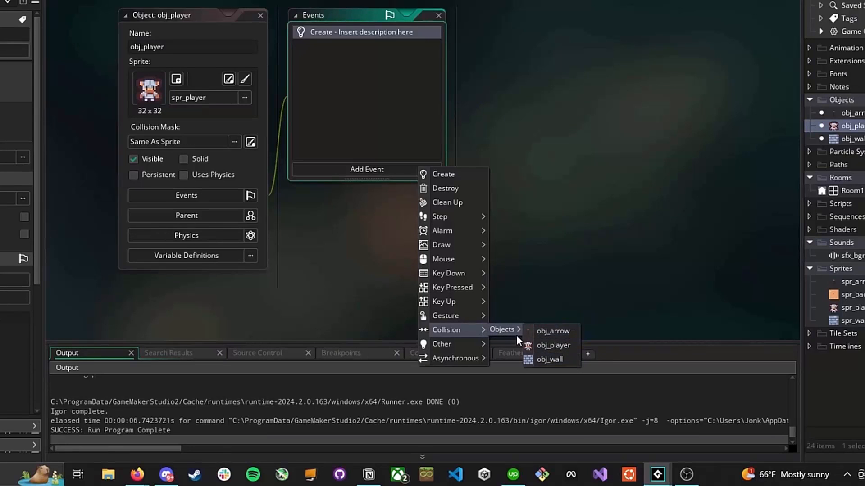
mouse_move(474, 344)
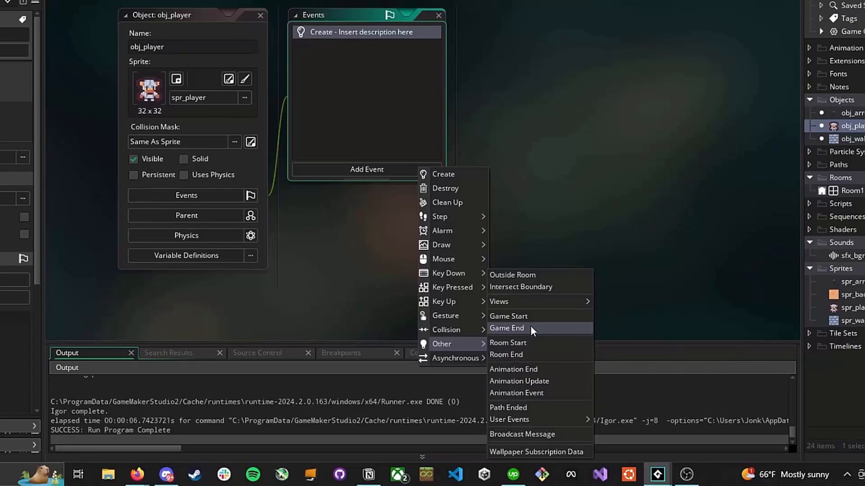
mouse_move(482, 357)
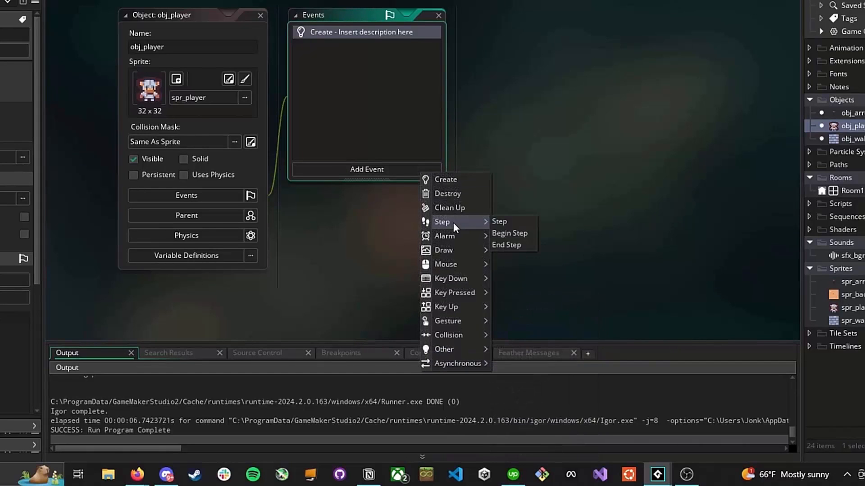
mouse_move(468, 279)
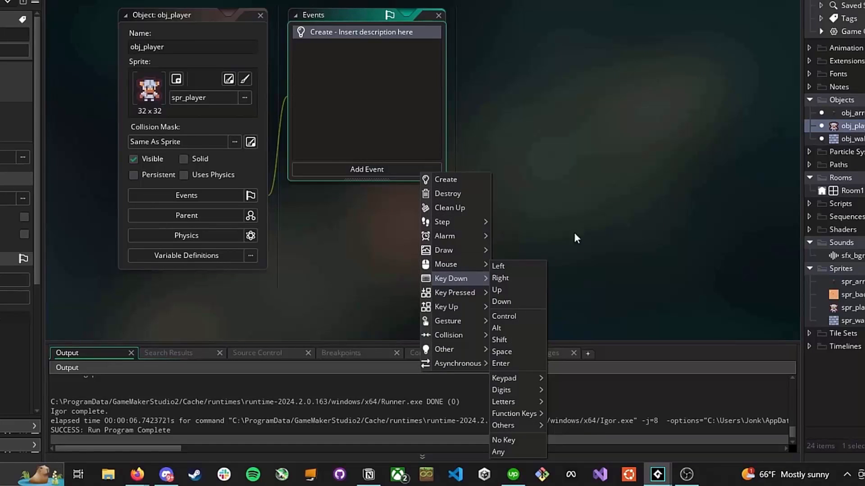
click(601, 221)
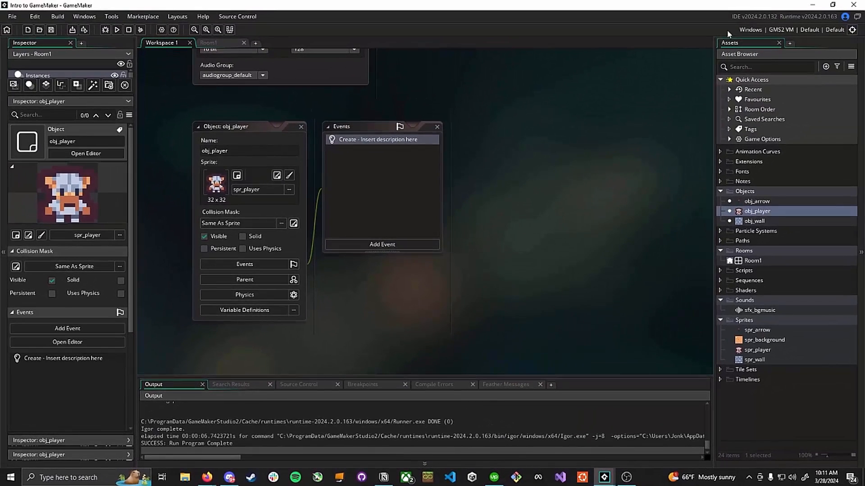